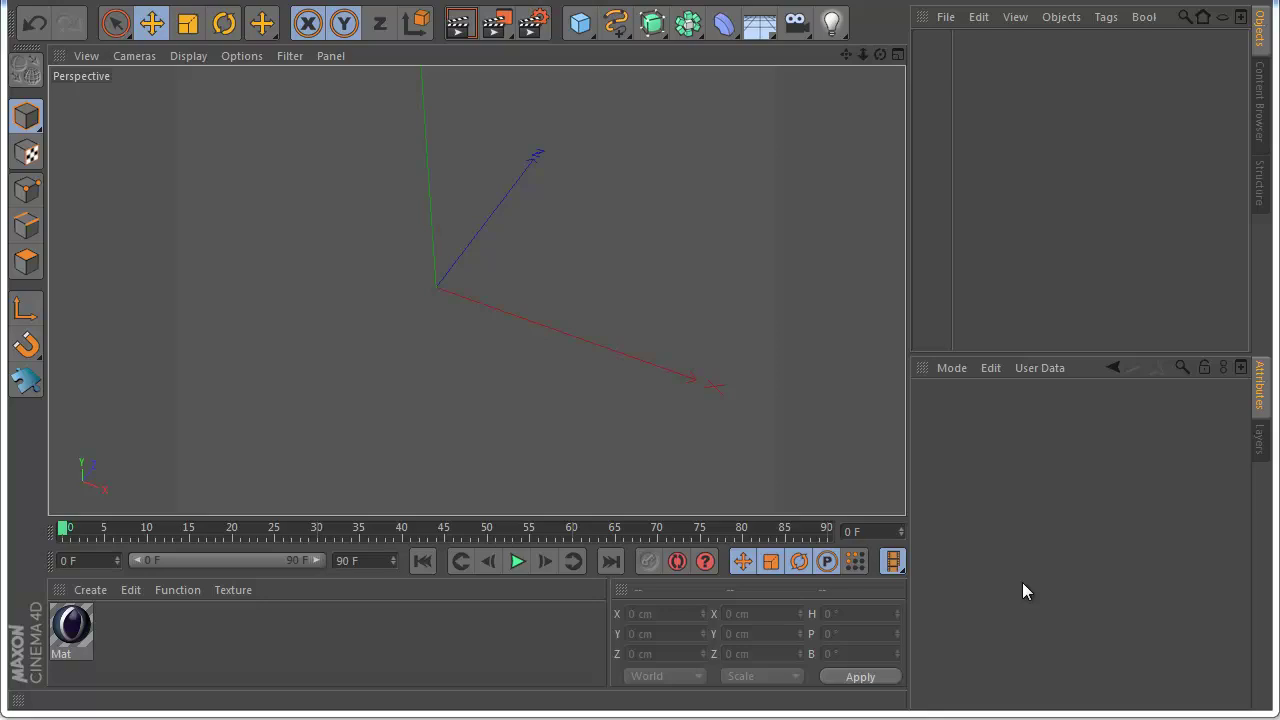
Step: Add a Magic Puzzle object to the scene and set its width to 756 and height to 561
left_click(25, 381)
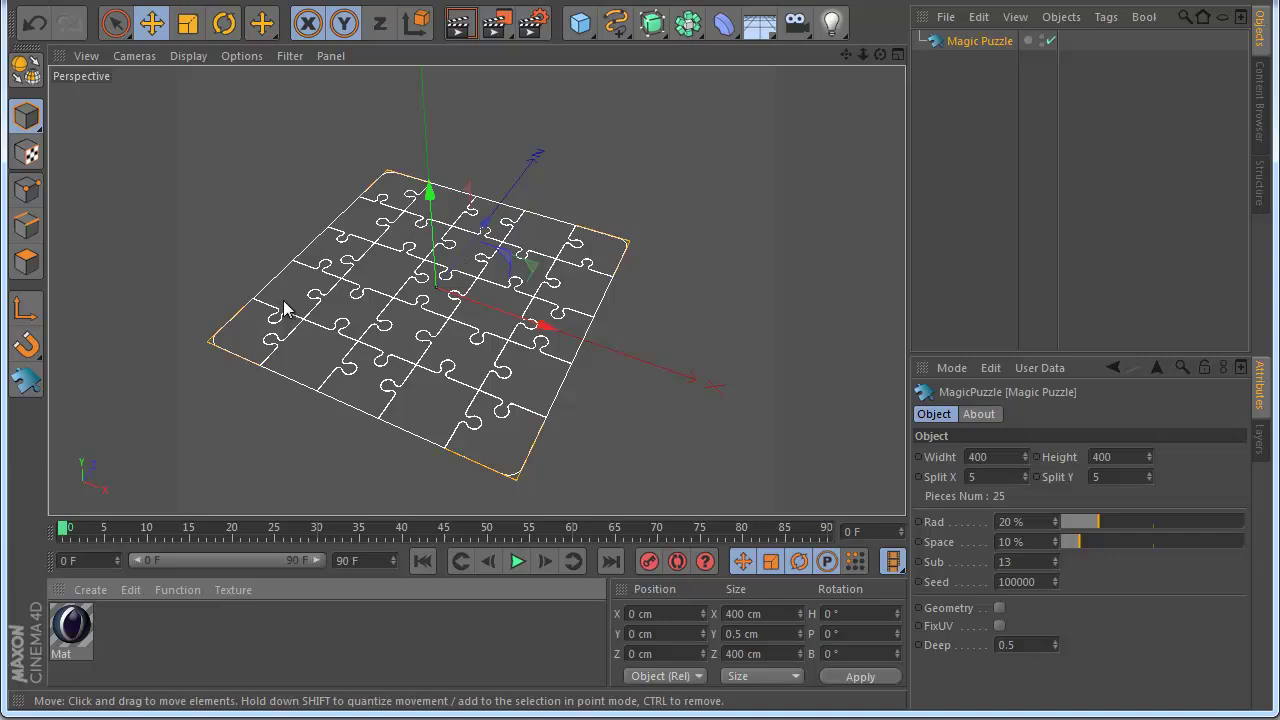
scroll(463, 383, "up", 4)
scroll(399, 325, "down", 3)
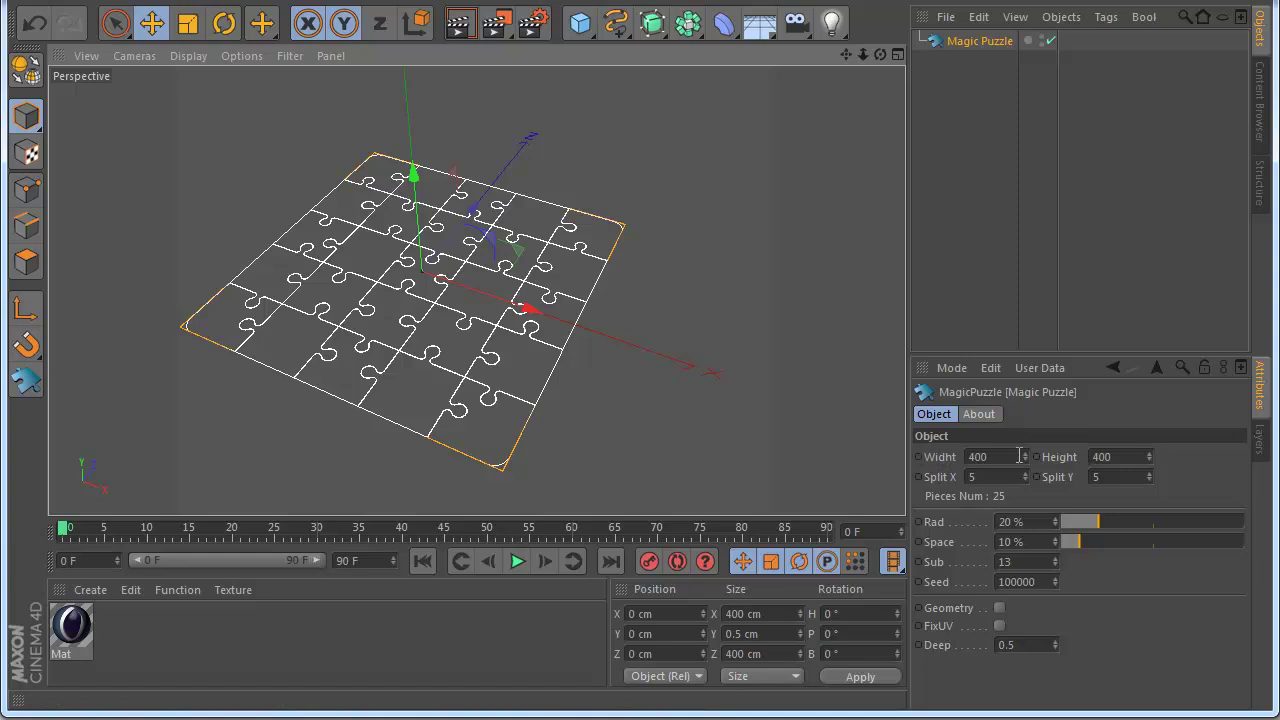
left_click_drag(1025, 457, 995, 402)
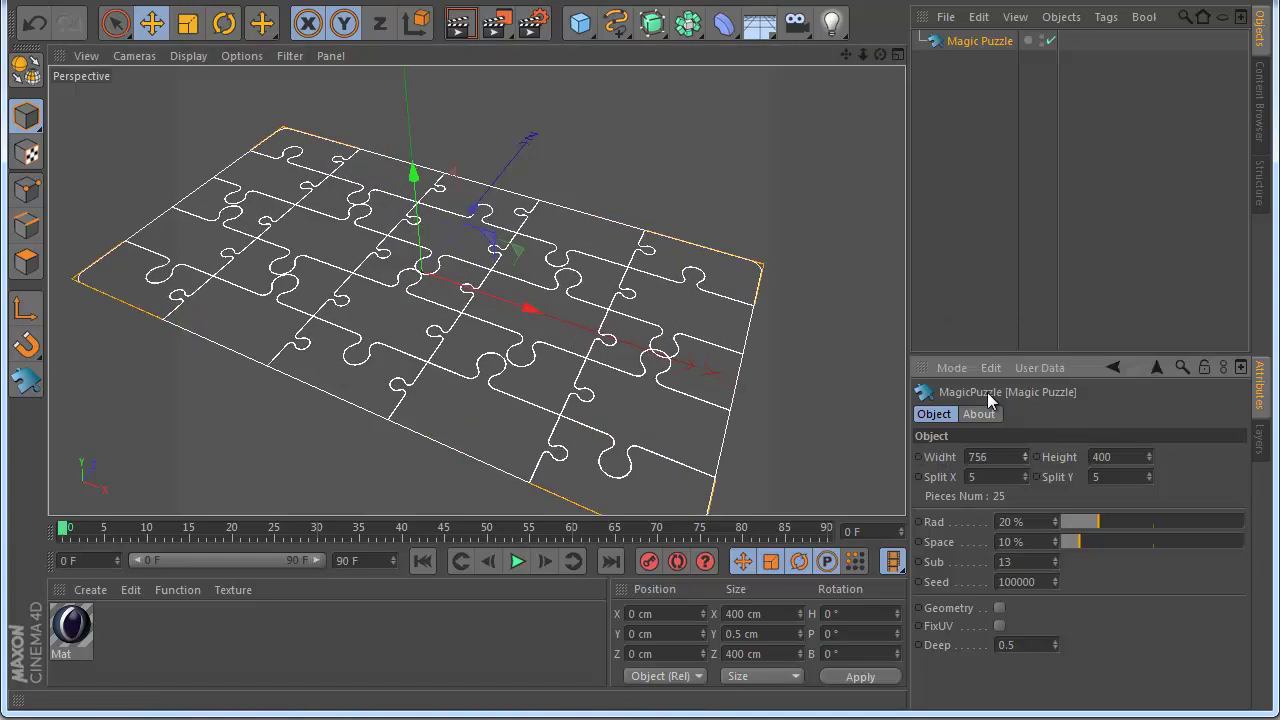
left_click_drag(1150, 456, 1166, 385)
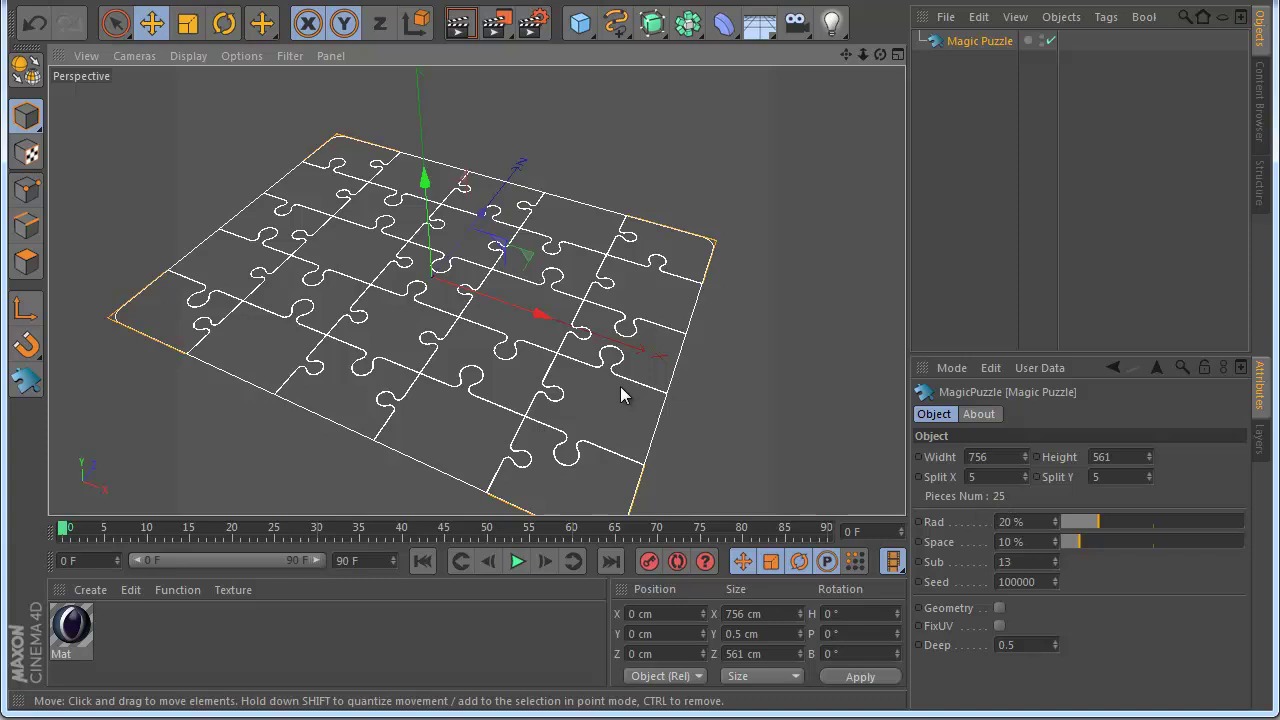
Step: Set the Magic Puzzle's Split X and Split Y to 10 and inspect the finer pieces
scroll(620, 386, "down", 1)
left_click_drag(1006, 479, 905, 469)
type("10")
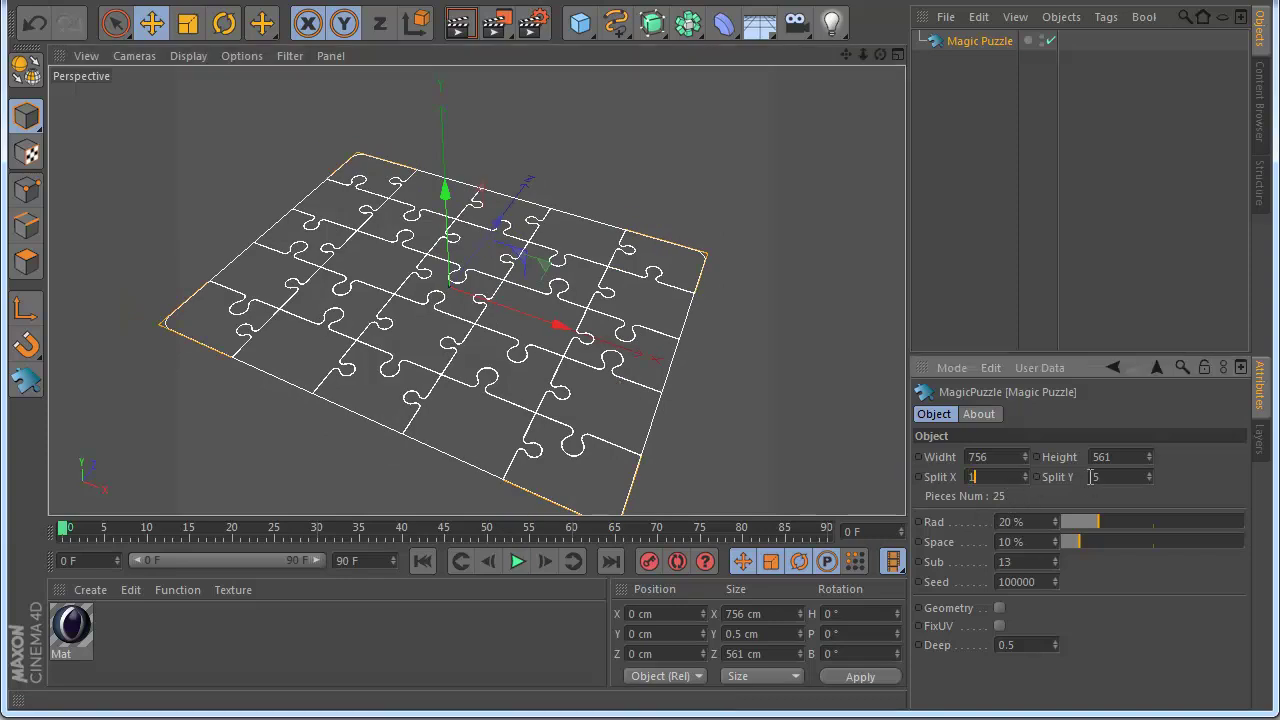
left_click_drag(1104, 475, 1079, 464)
type("0")
key("Return")
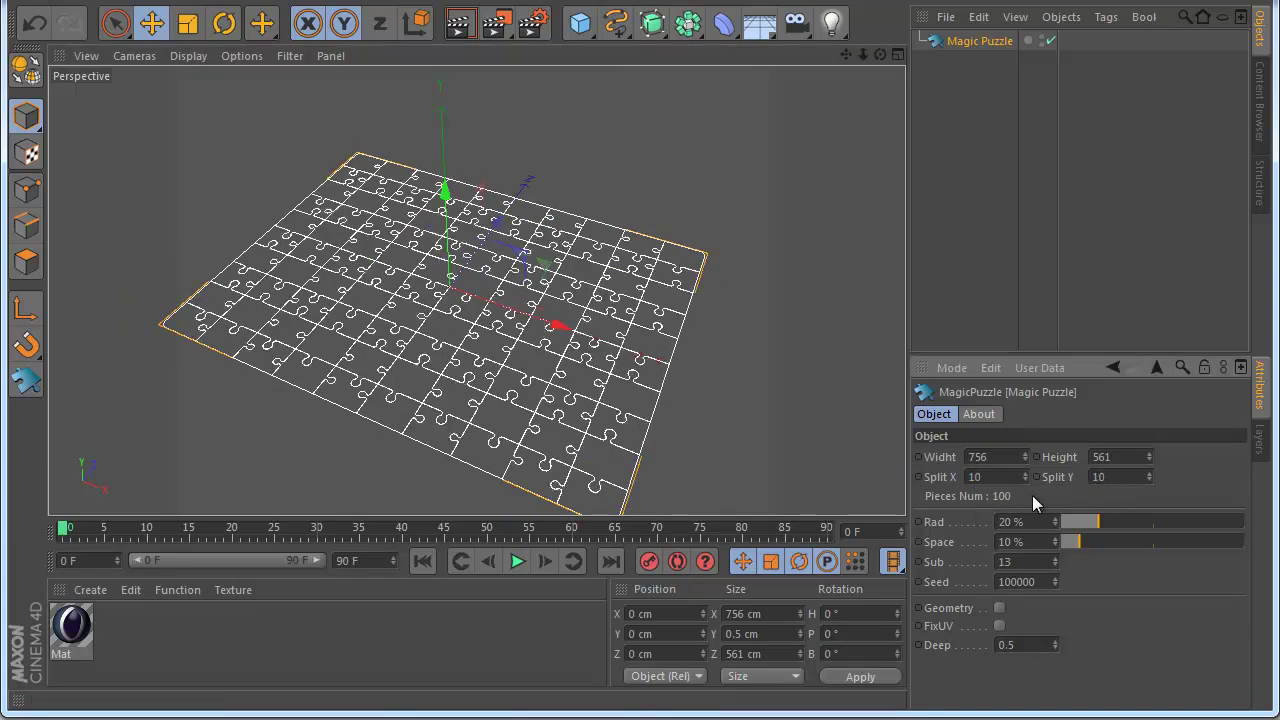
scroll(484, 351, "up", 4)
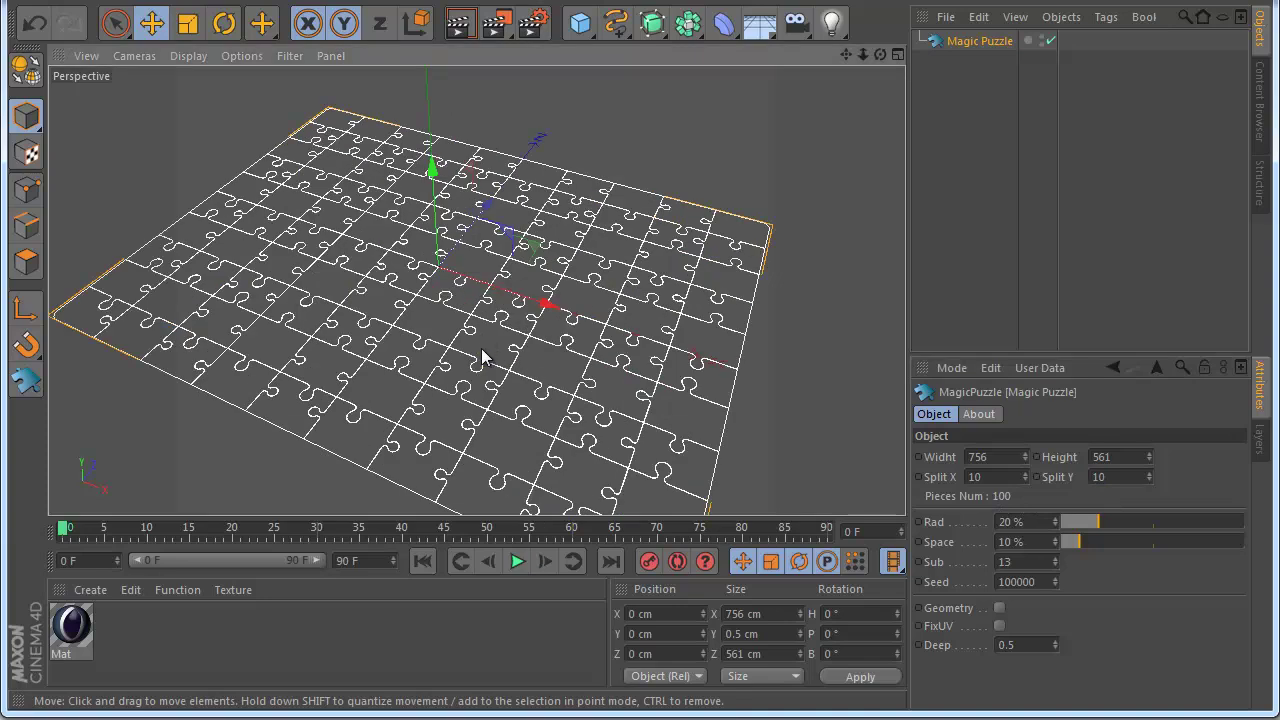
scroll(535, 281, "up", 1)
scroll(535, 283, "down", 3)
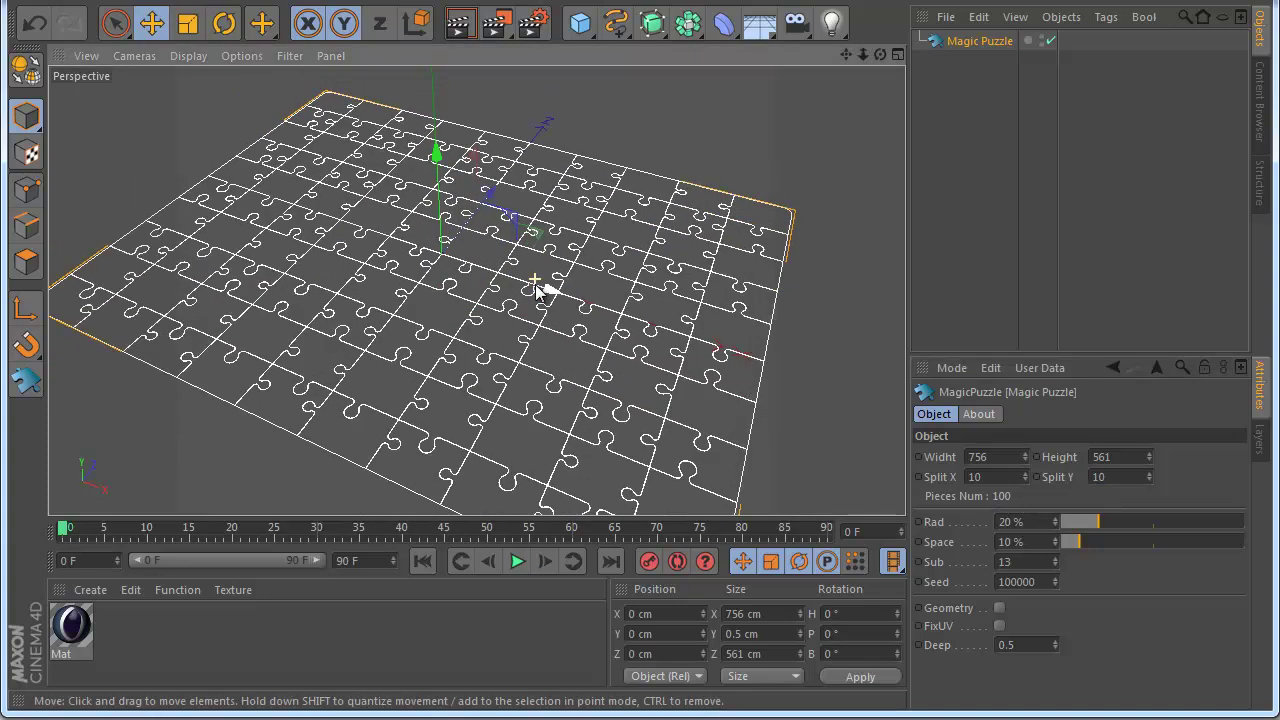
Step: Set the Magic Puzzle's Split X and Split Y to 5
left_click(1010, 477)
type("5")
left_click(1126, 477)
type("5")
key("Return")
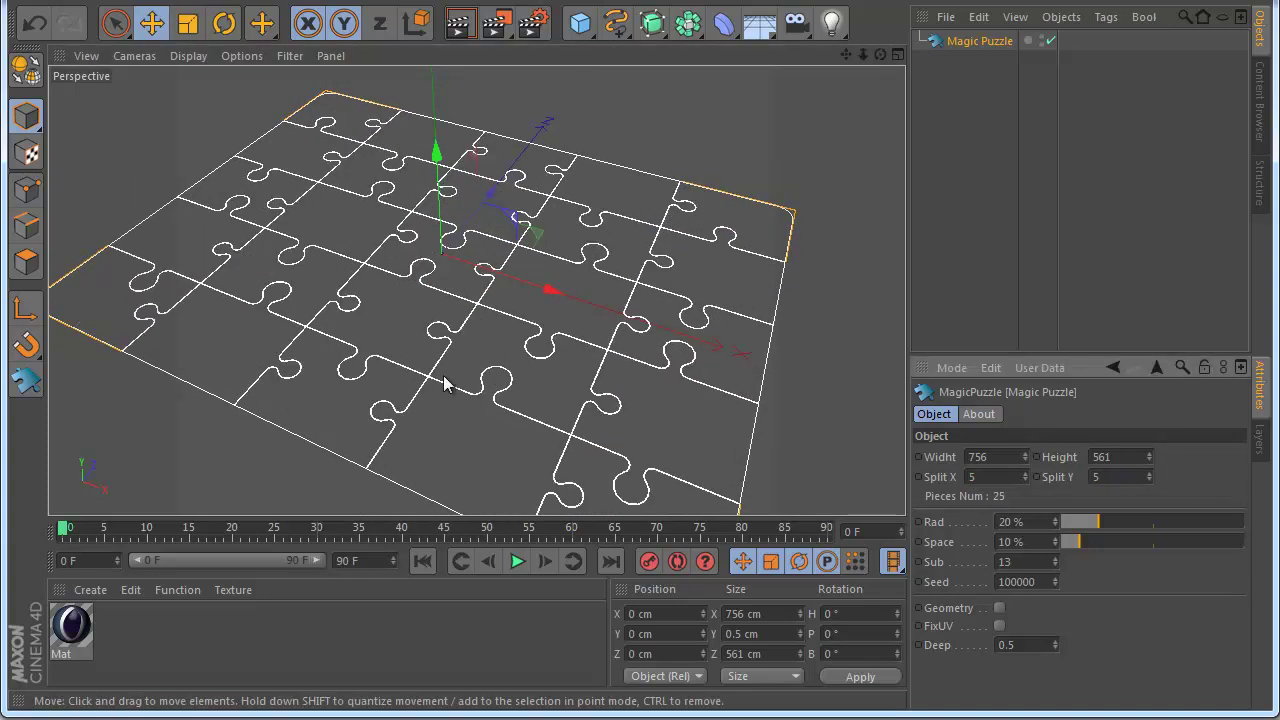
Step: Raise the puzzle's Rad value to 100 % to test the corner rounding and settle it at 38 %
scroll(449, 383, "down", 2)
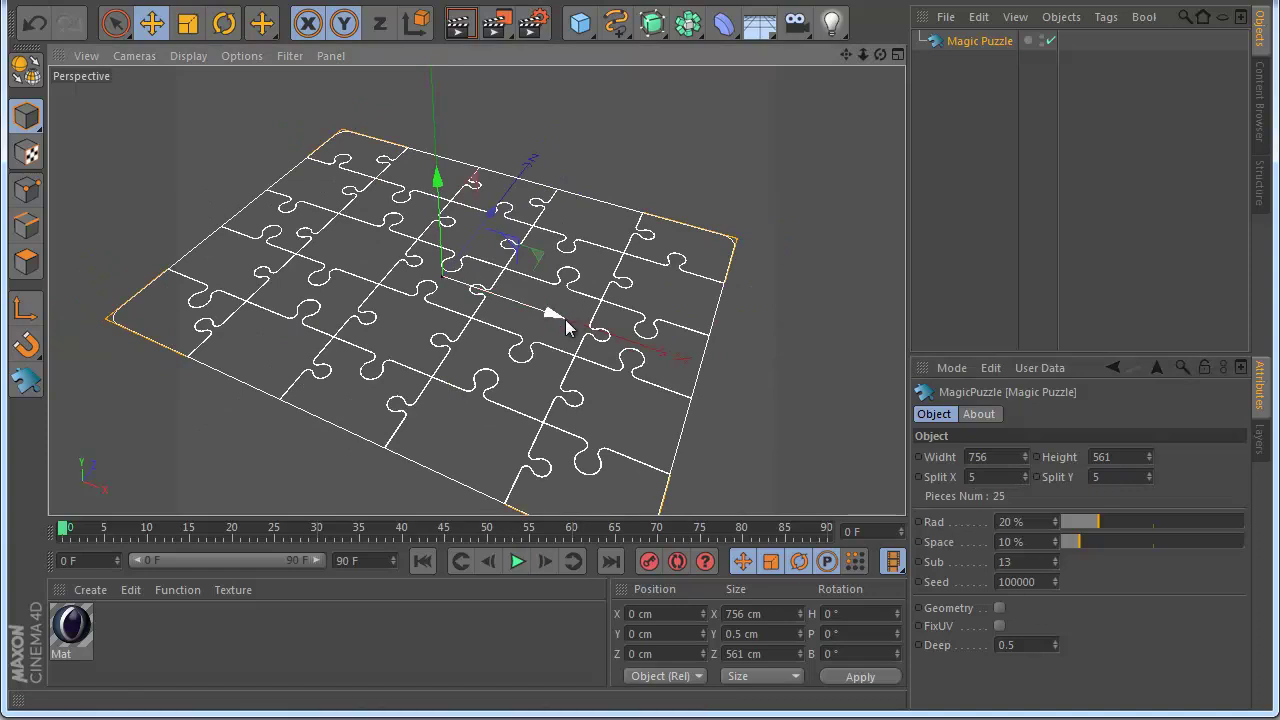
scroll(660, 330, "down", 1)
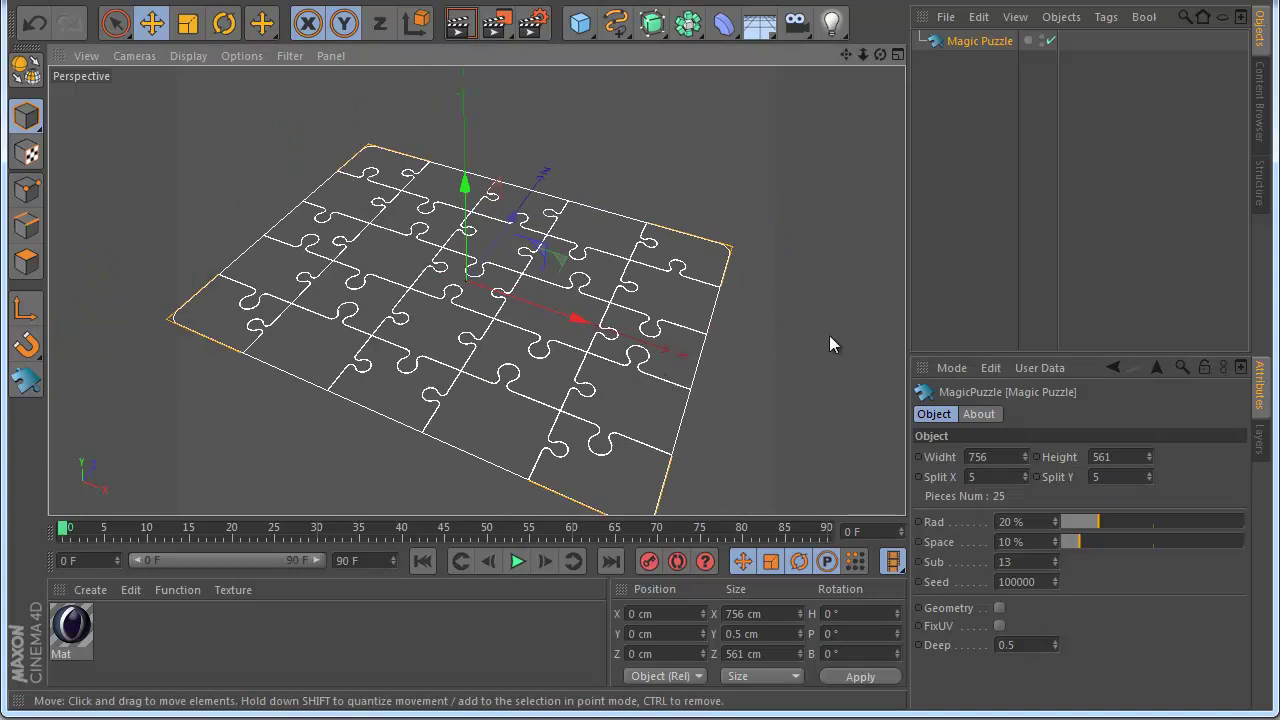
scroll(751, 503, "down", 1)
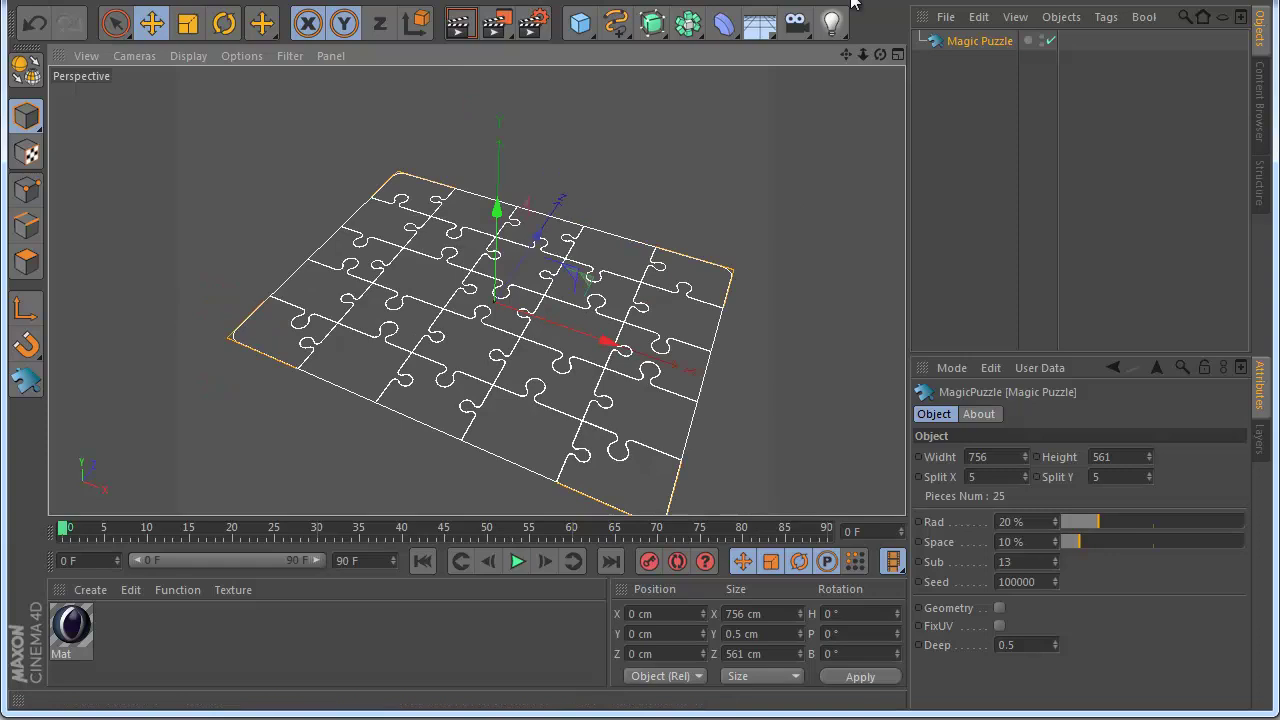
left_click_drag(846, 54, 812, 25)
left_click_drag(1087, 524, 1248, 527)
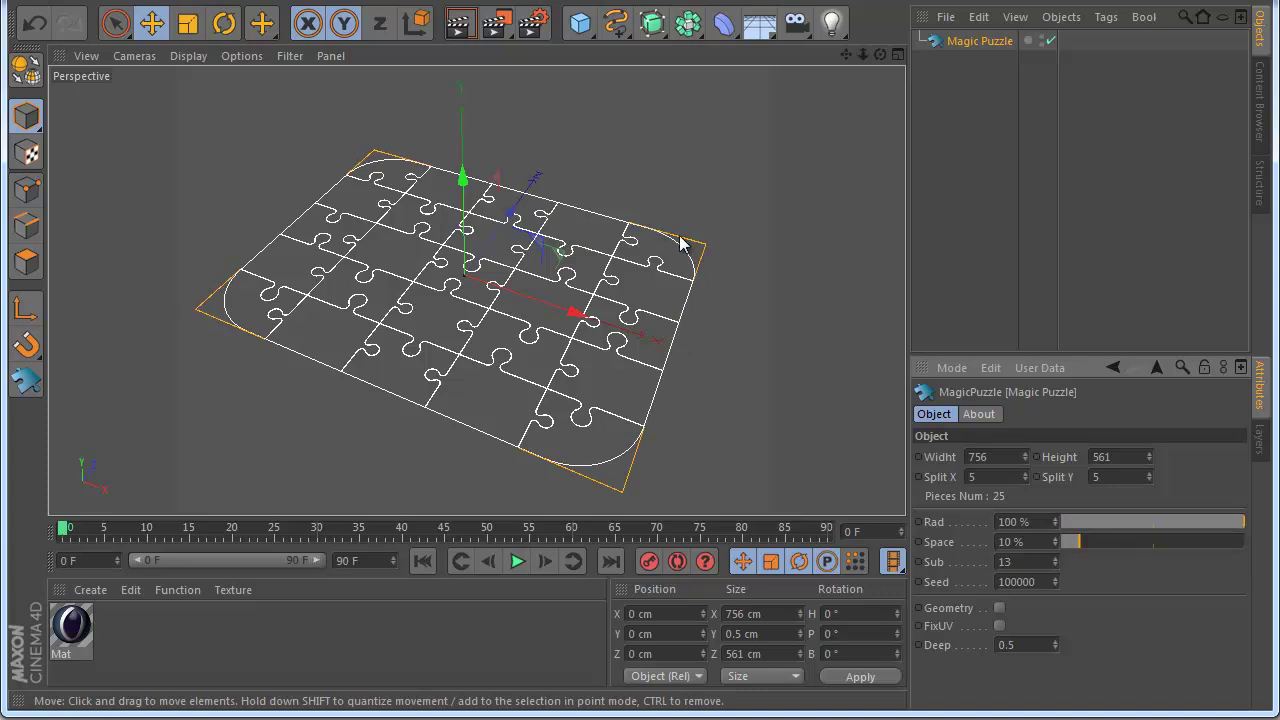
left_click_drag(1219, 524, 1131, 520)
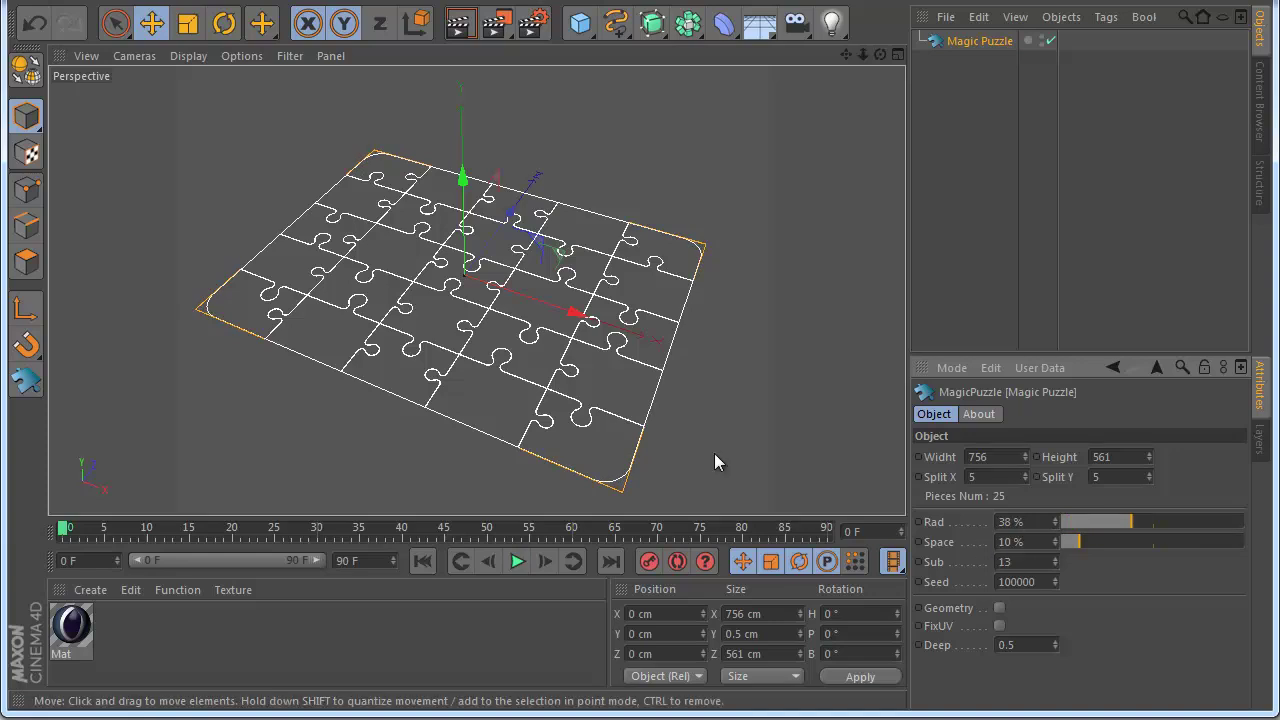
Step: Reduce the puzzle's Space value to 0 % and widen the gaps between pieces to 19 %
scroll(510, 316, "up", 2)
scroll(510, 316, "up", 5)
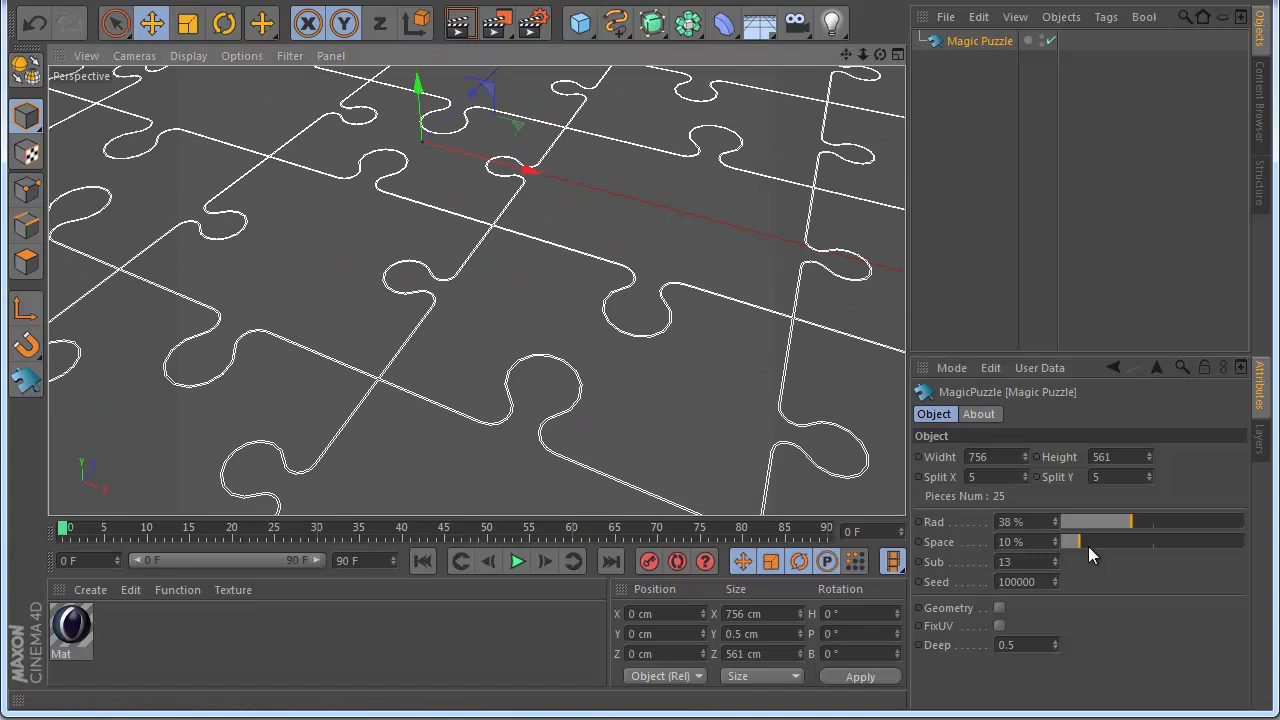
left_click_drag(1089, 548, 697, 435)
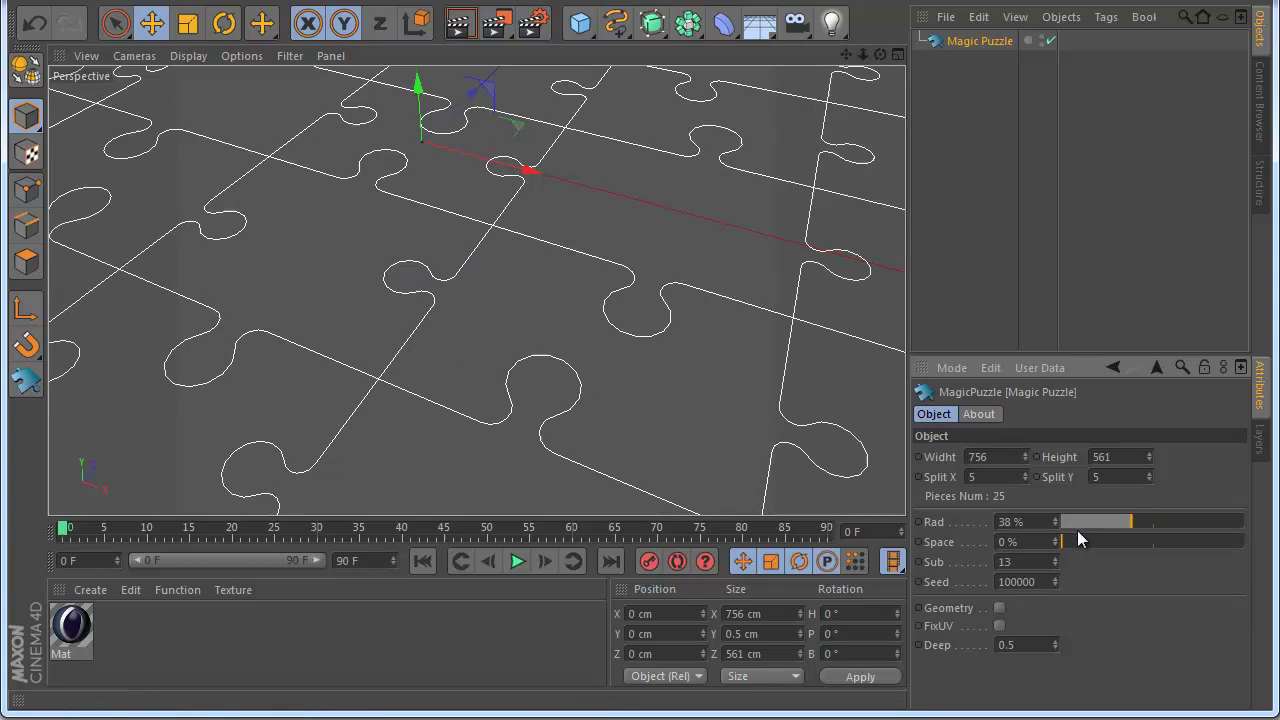
mouse_move(1071, 541)
left_mouse_down()
mouse_move(1115, 542)
mouse_move(1095, 539)
left_mouse_up()
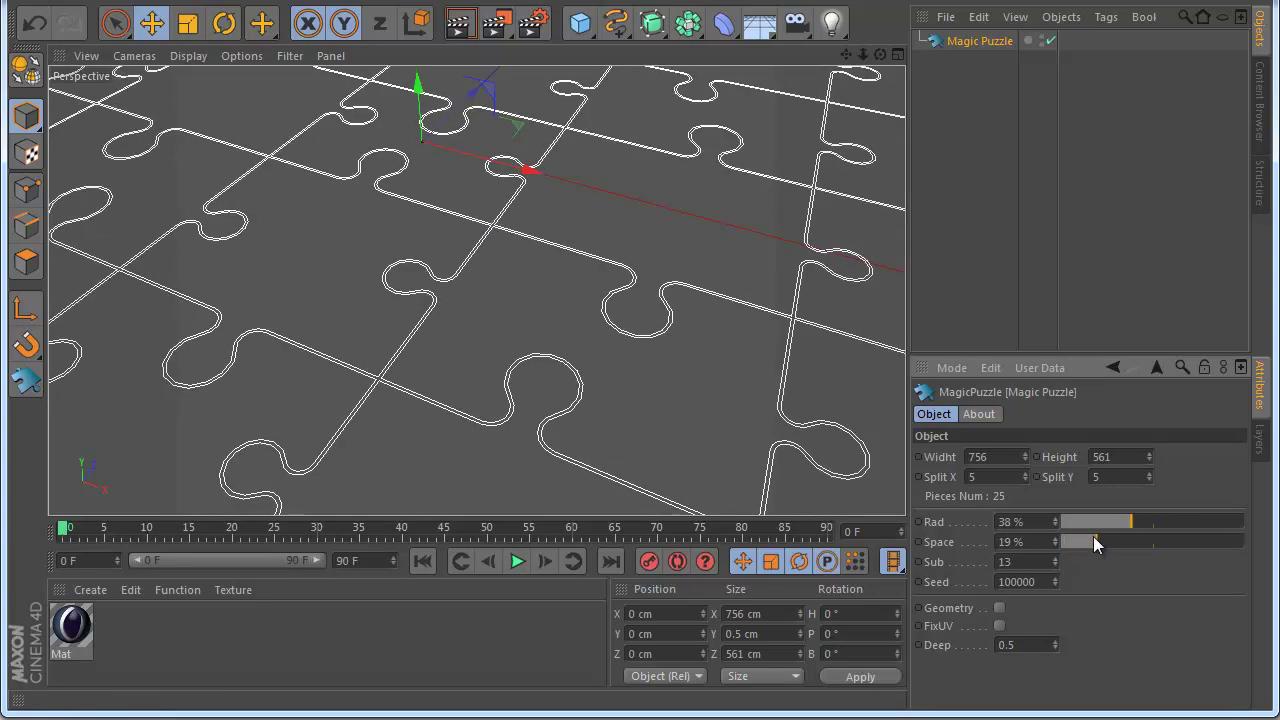
Step: Raise the puzzle's Sub value to 33 to smooth the curve of a piece's connector in close-up
scroll(343, 351, "down", 2)
scroll(473, 418, "up", 5)
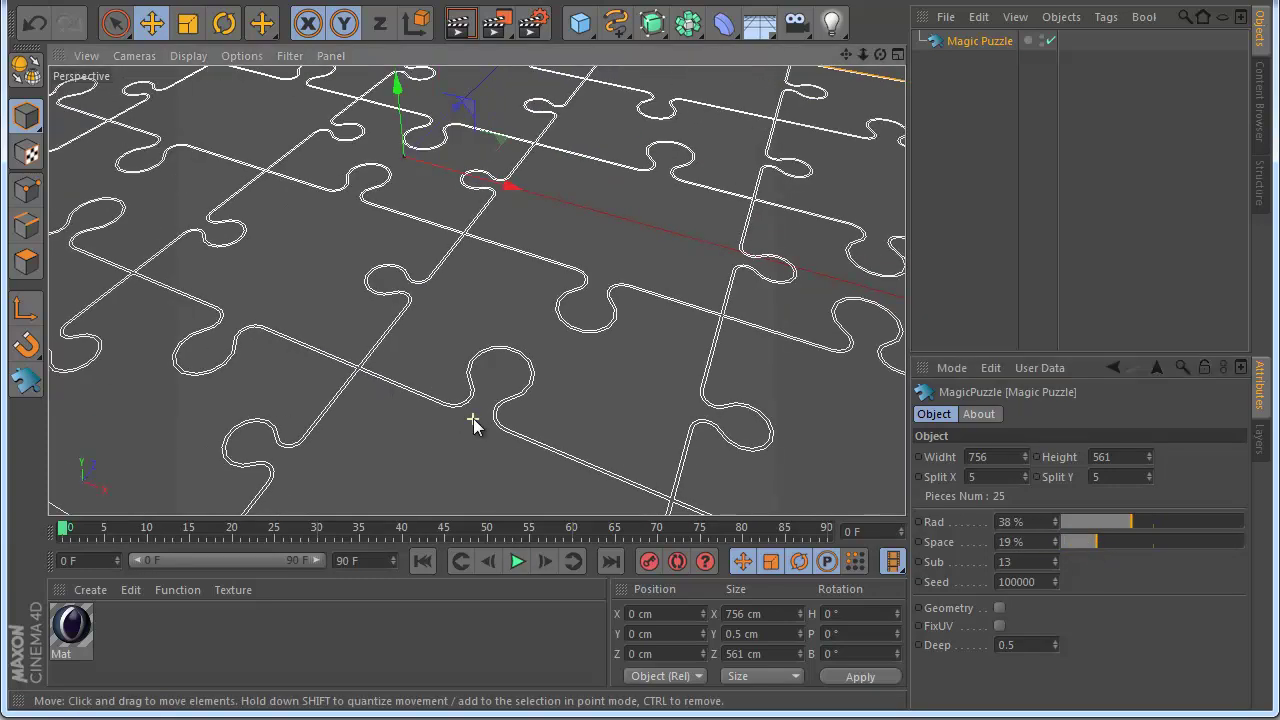
scroll(477, 416, "up", 4)
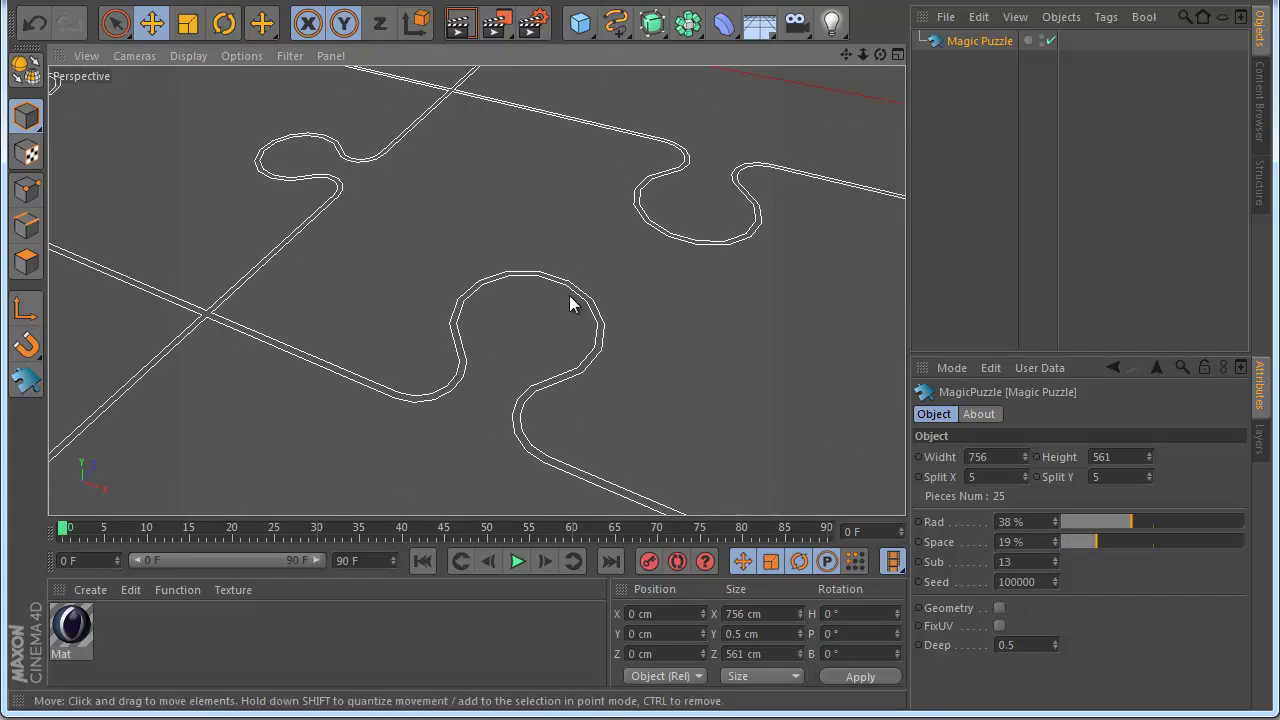
scroll(490, 289, "up", 5)
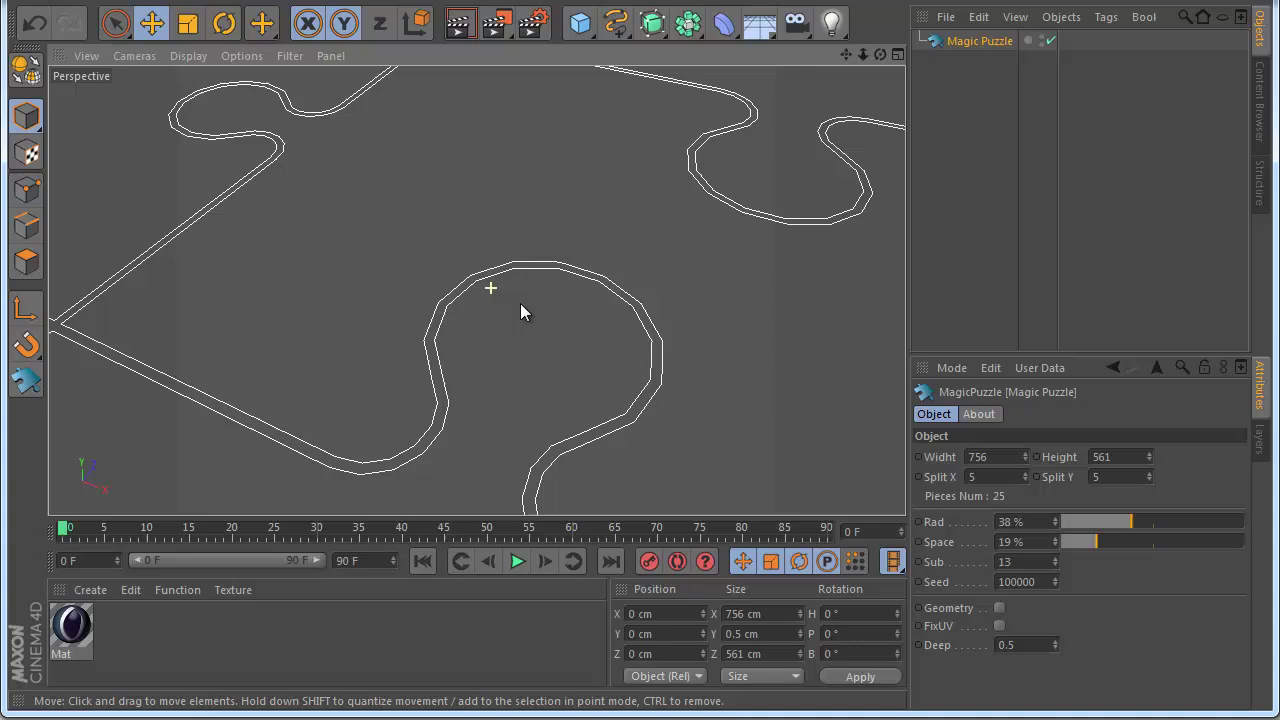
left_click_drag(846, 55, 406, 376)
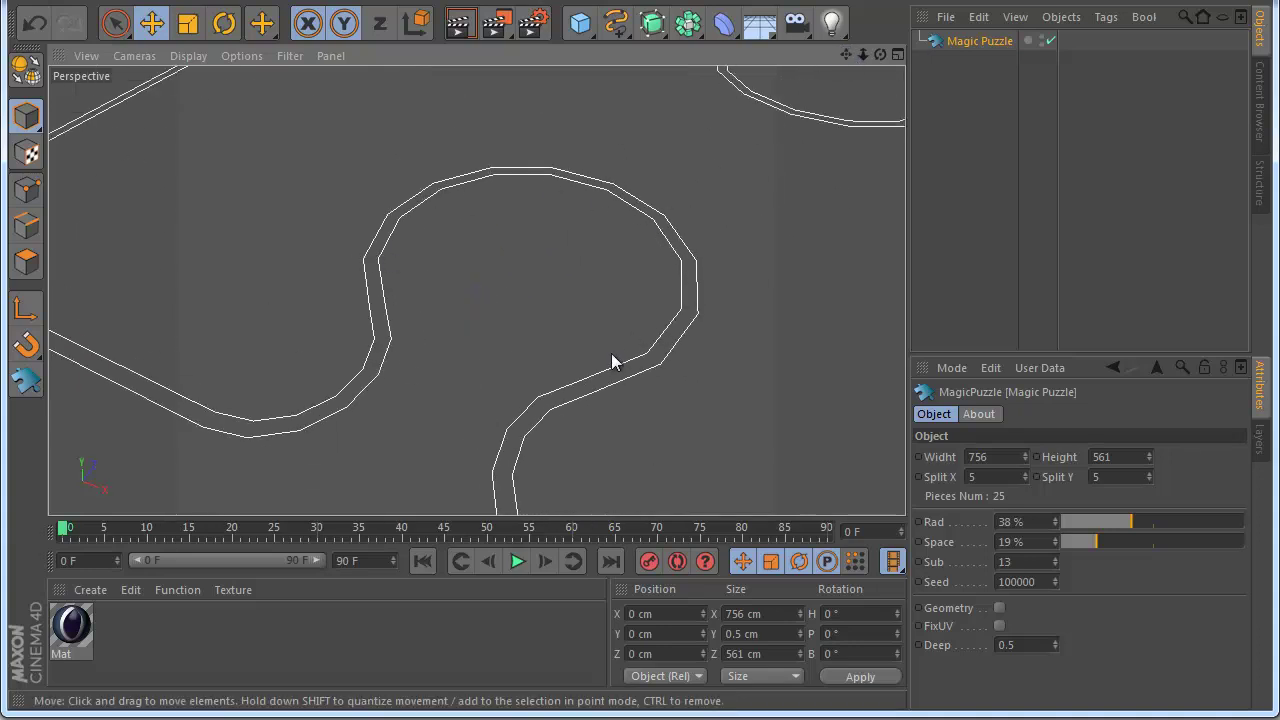
left_click_drag(1054, 559, 1054, 539)
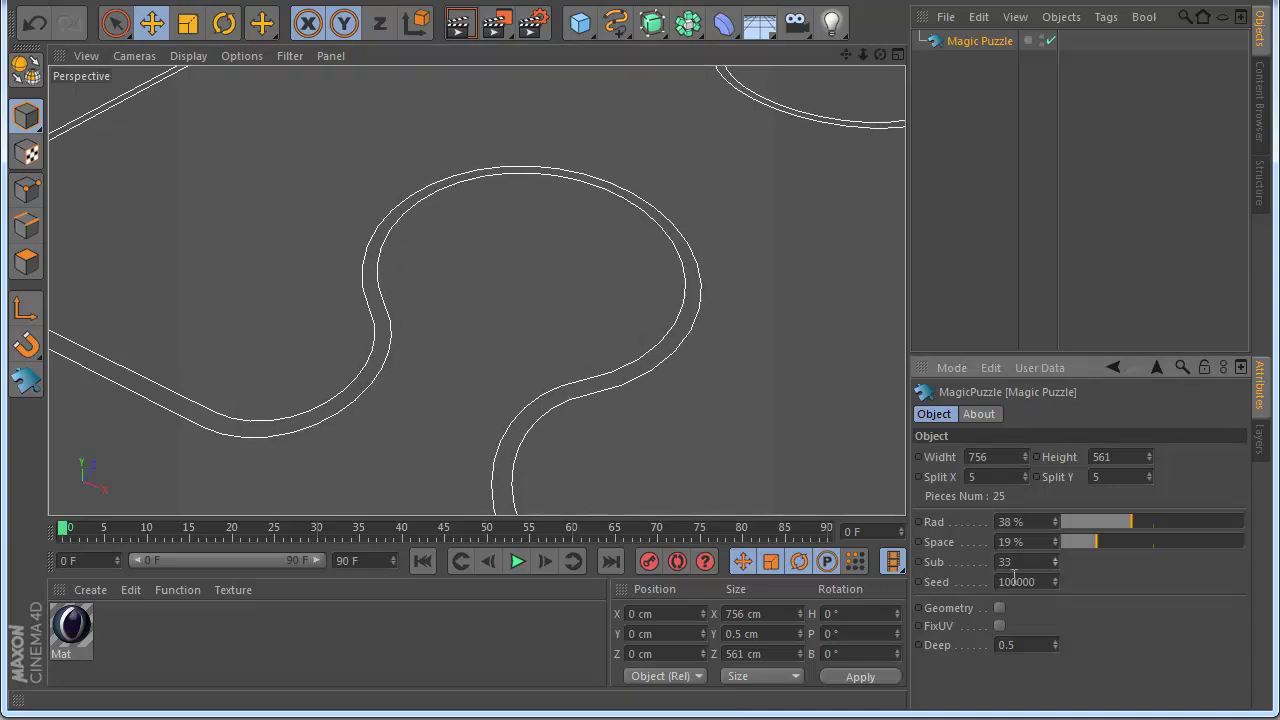
Step: Set the puzzle's Sub value to 1 to test the coarsest connector shape
scroll(574, 415, "down", 3)
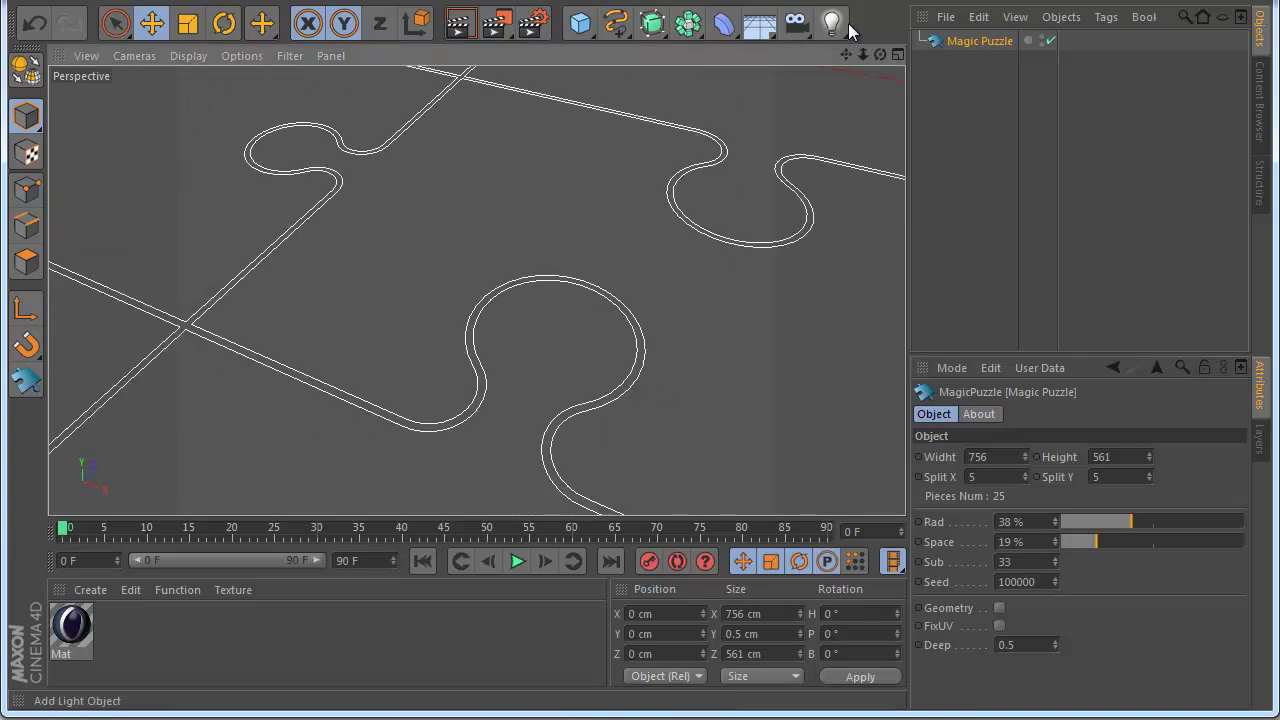
scroll(639, 445, "down", 2)
scroll(640, 449, "up", 2)
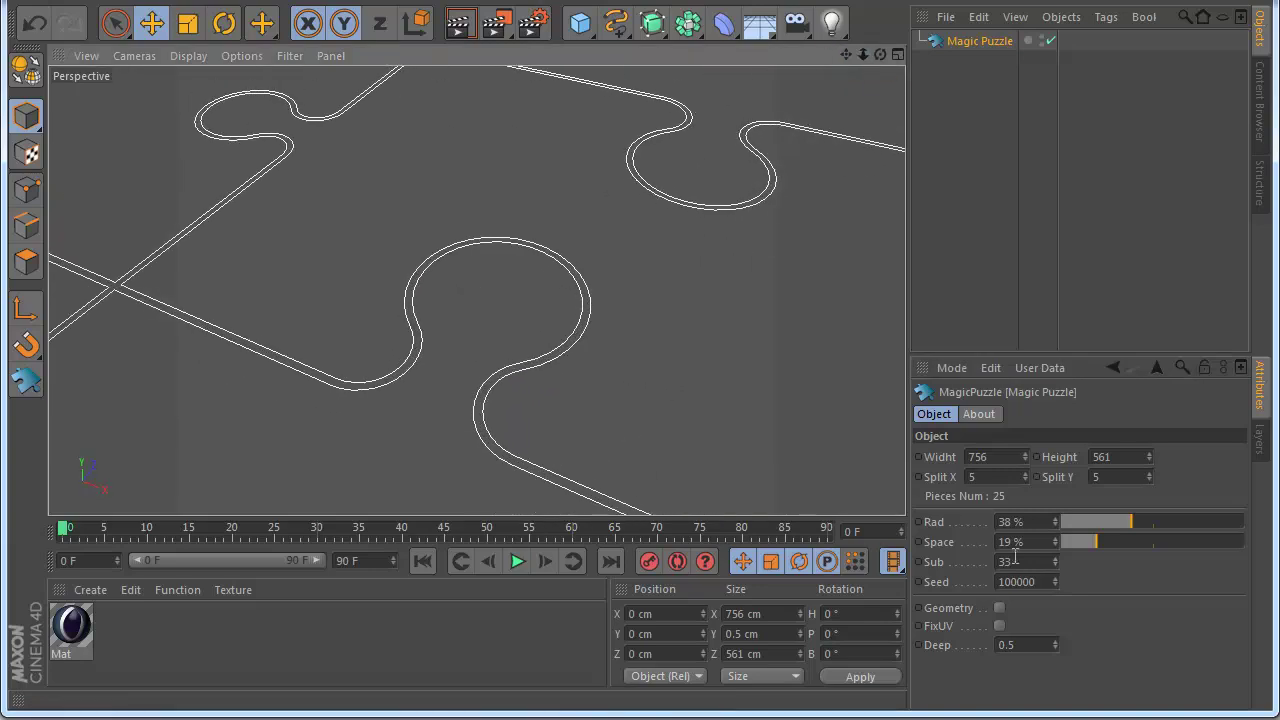
left_click(1025, 562)
type("1")
key("Return")
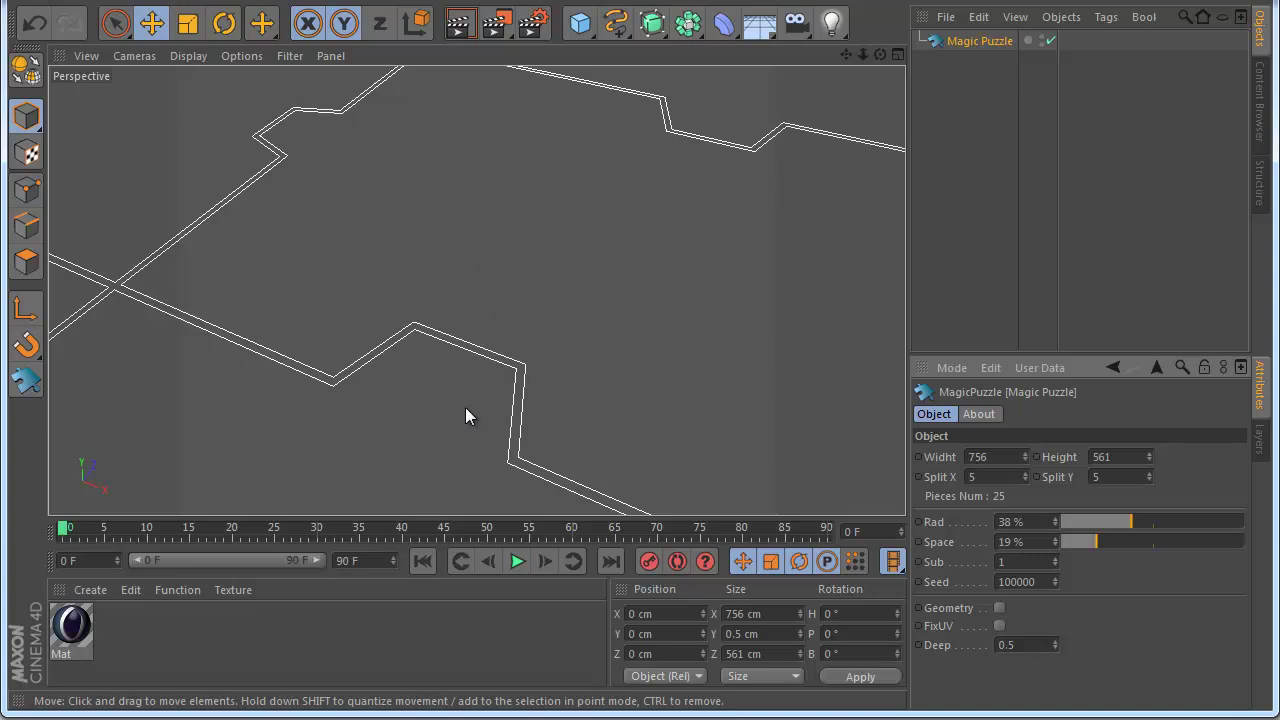
Step: Increase the puzzle's Sub value in single increments to 9
left_click(1054, 559)
left_click(1054, 559)
left_click(1054, 559)
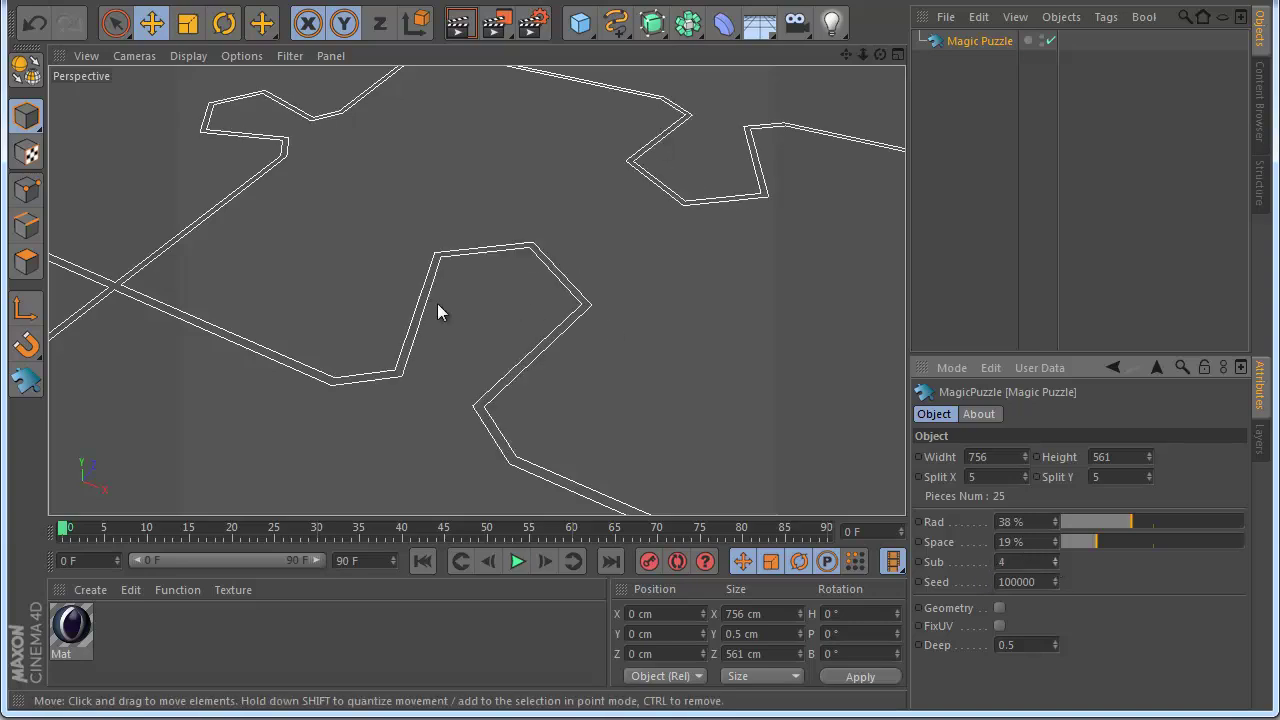
left_click(1054, 559)
left_click(1054, 559)
left_click(1054, 559)
left_click(1054, 559)
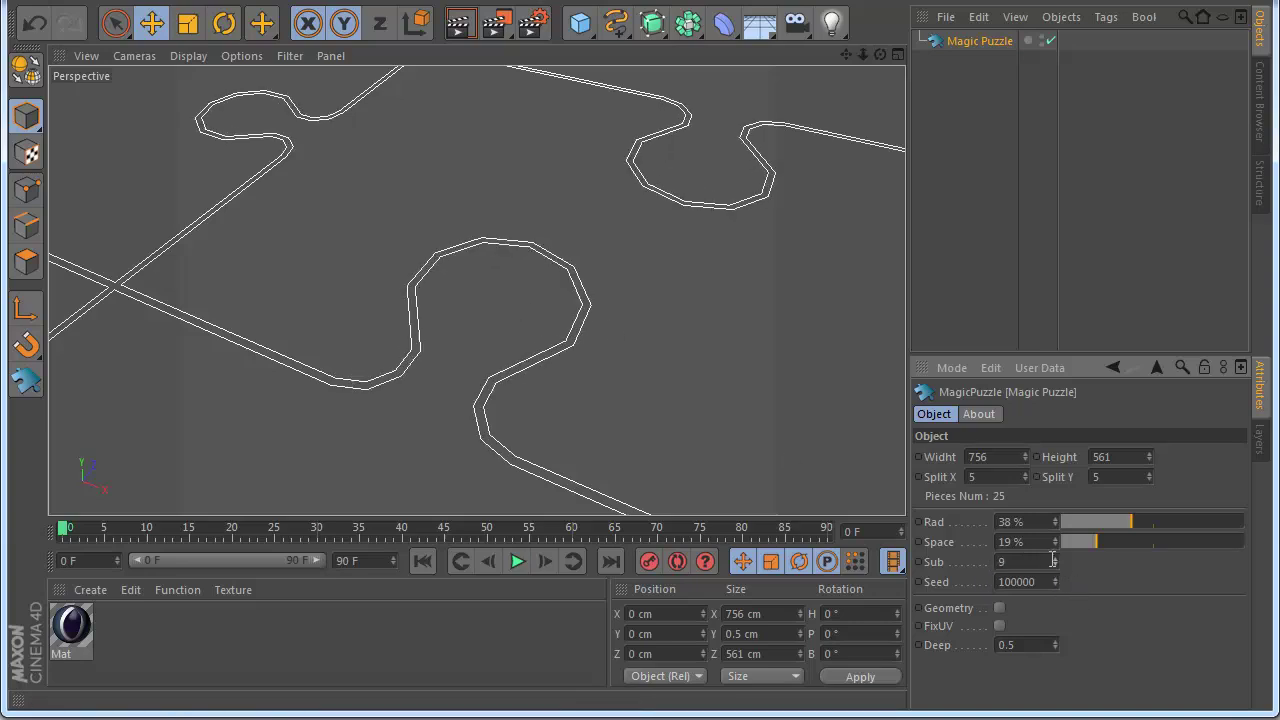
Step: Vary the puzzle's random piece shapes by increasing the Seed in single increments to 100010
scroll(620, 475, "down", 3)
scroll(620, 475, "down", 1)
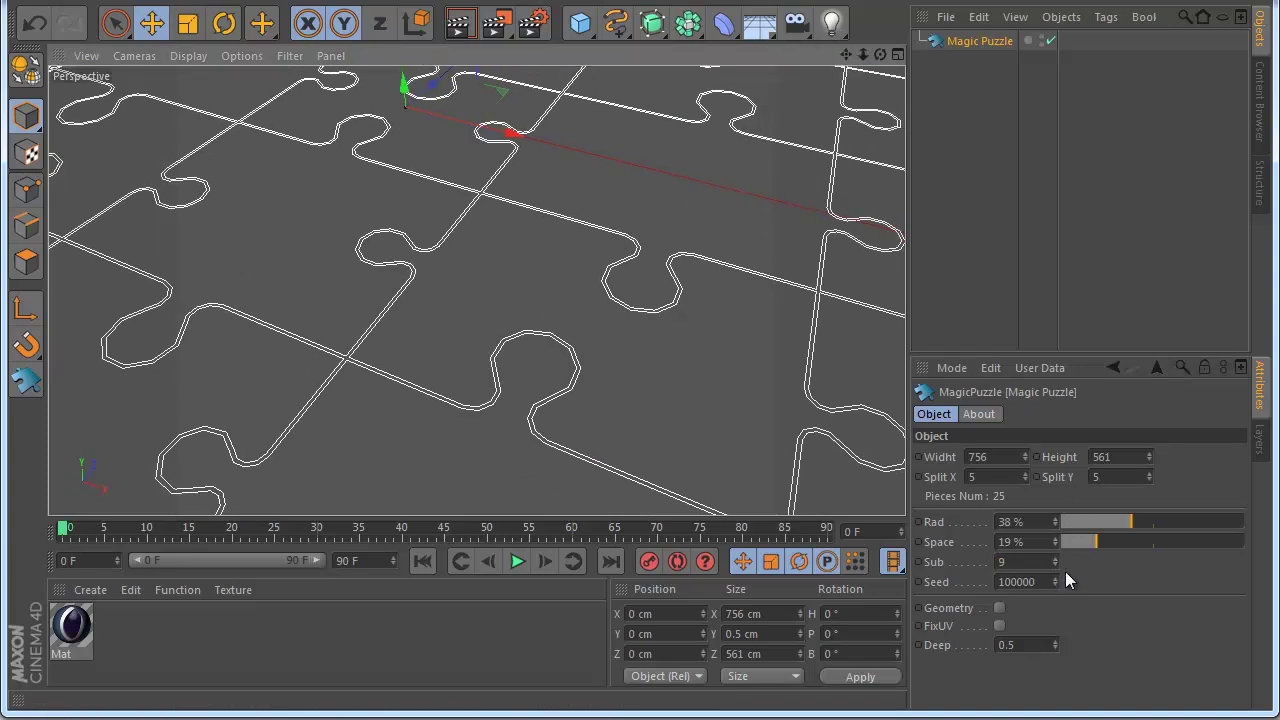
scroll(534, 366, "down", 5)
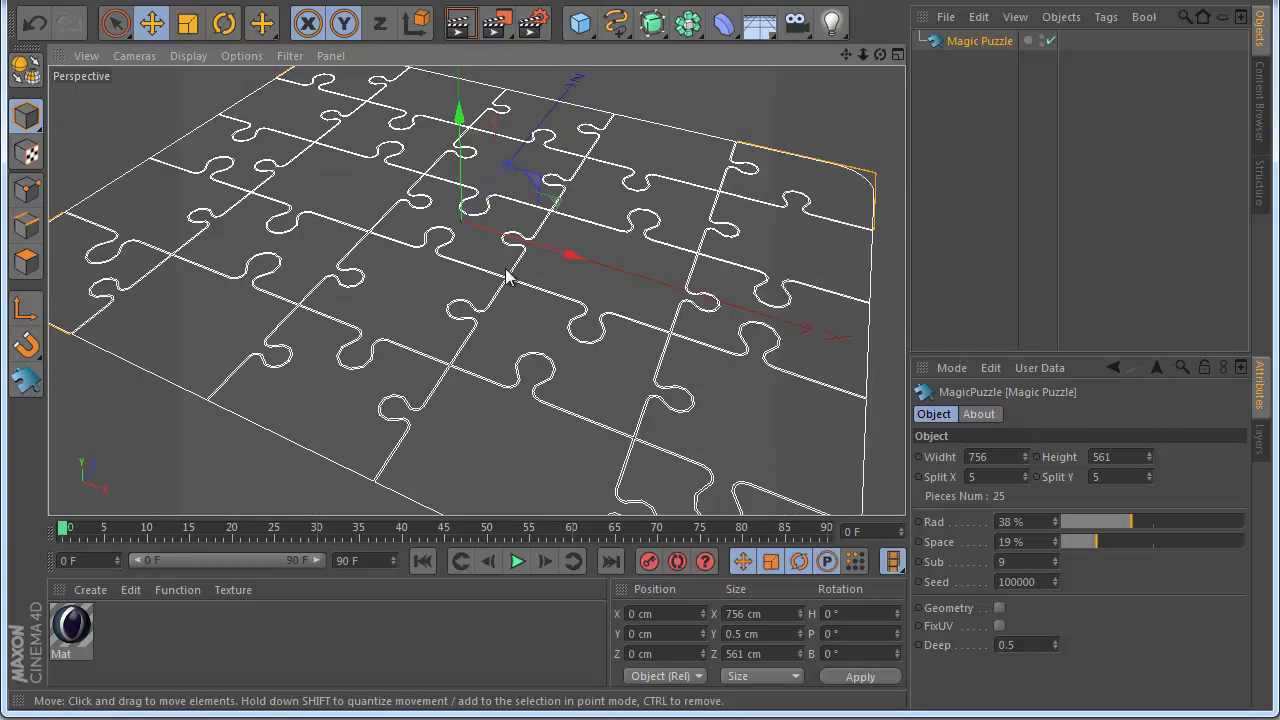
double_click(1054, 578)
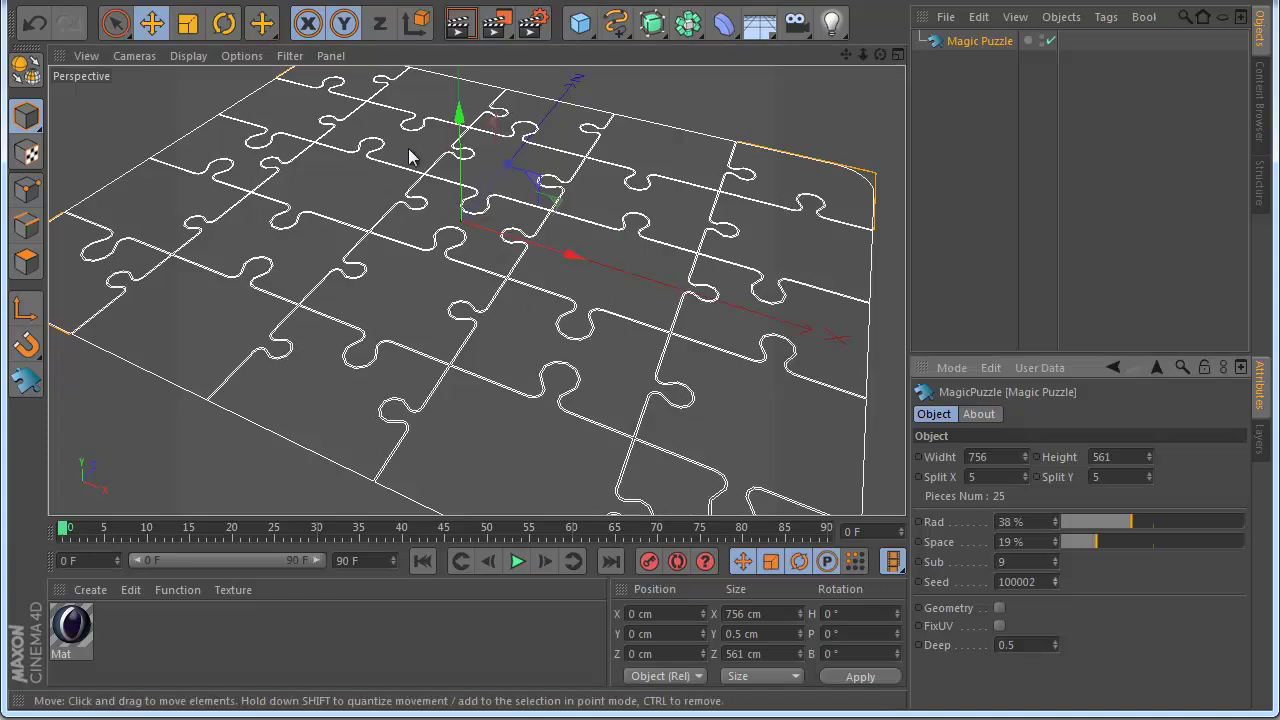
left_click(1055, 578)
left_click(1055, 578)
left_click(1055, 578)
left_click(1055, 578)
left_click(1055, 578)
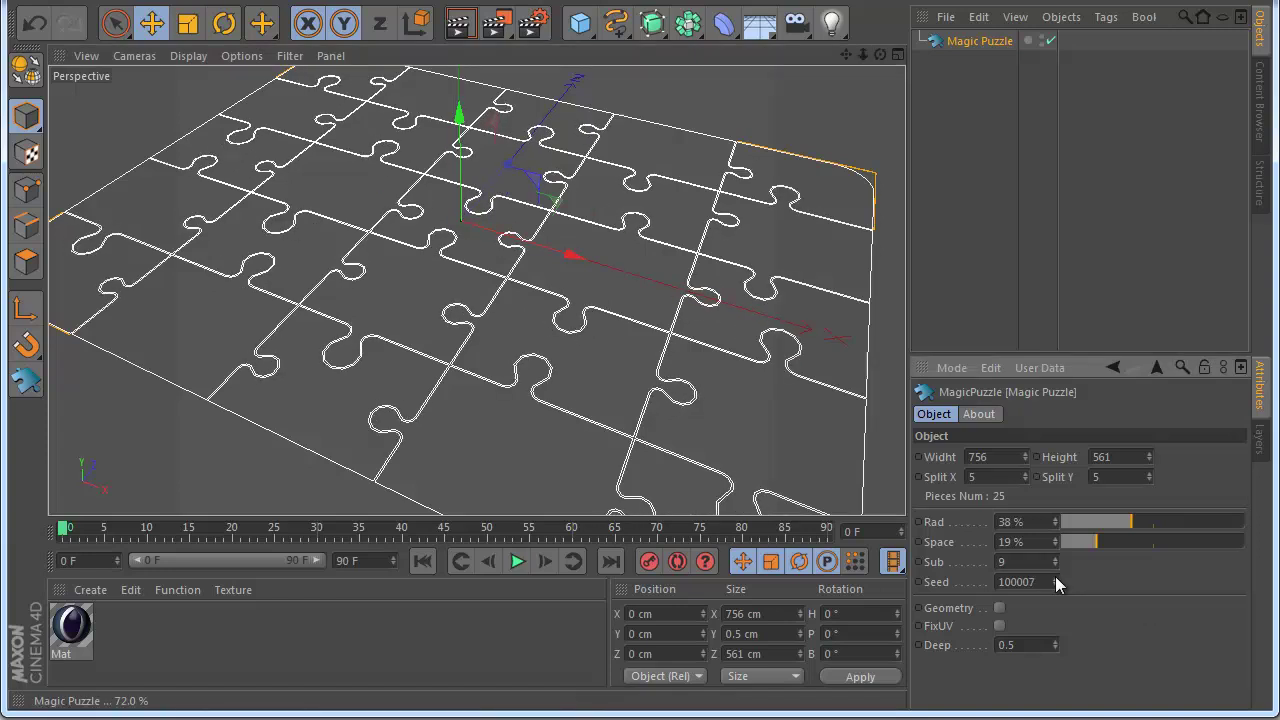
left_click(1055, 578)
left_click(1055, 578)
left_click(1055, 578)
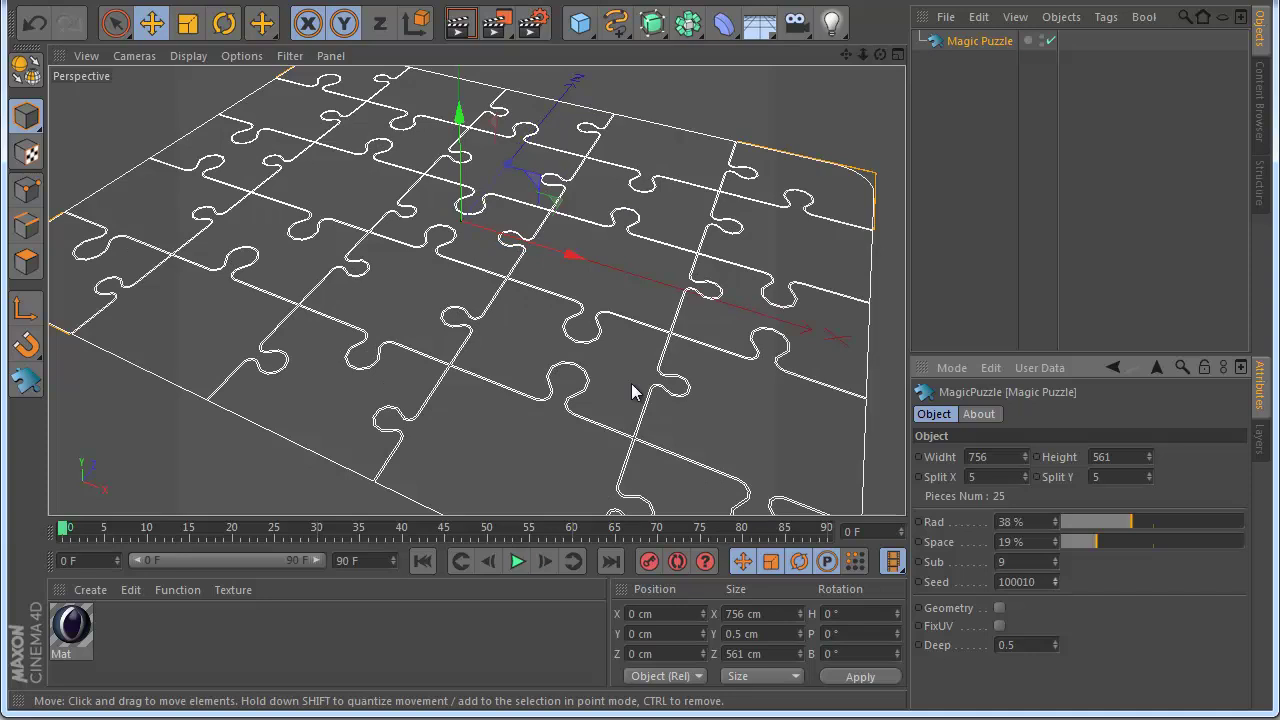
Step: Turn on the puzzle's Geometry option and render the perspective view with the object deselected
left_click_drag(631, 389, 694, 443, "alt")
left_click(1000, 609)
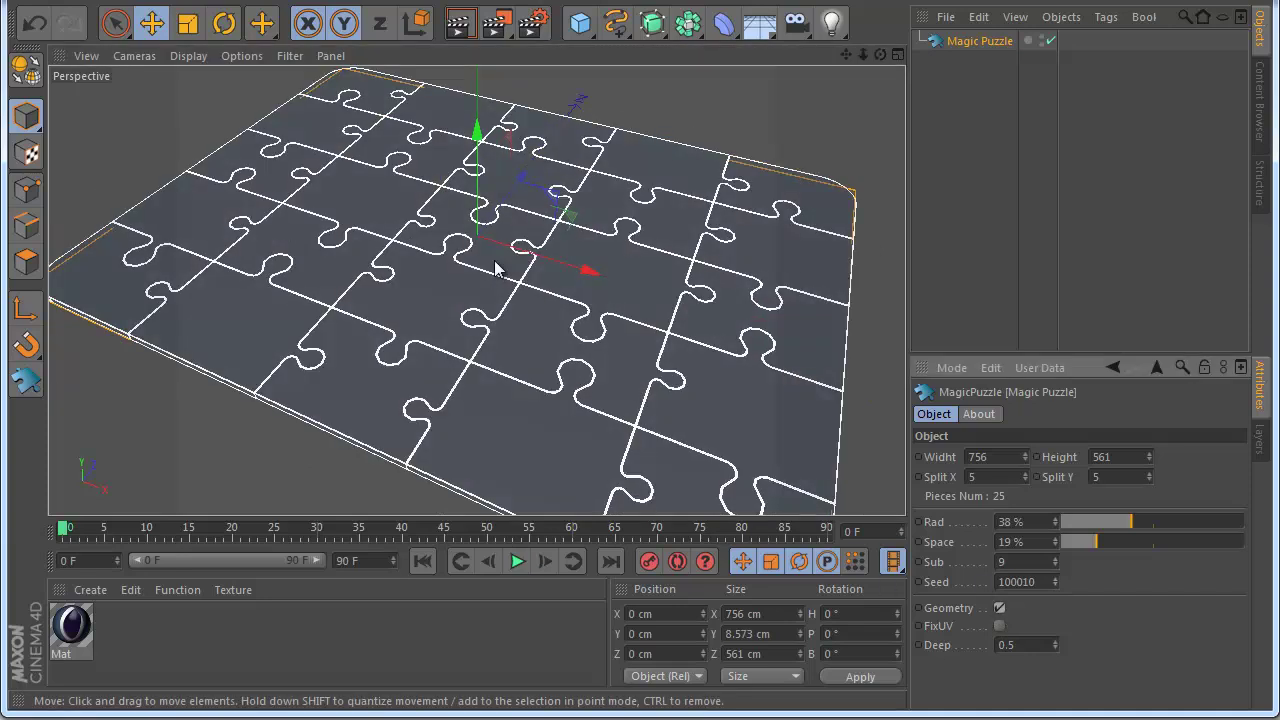
left_click(944, 188)
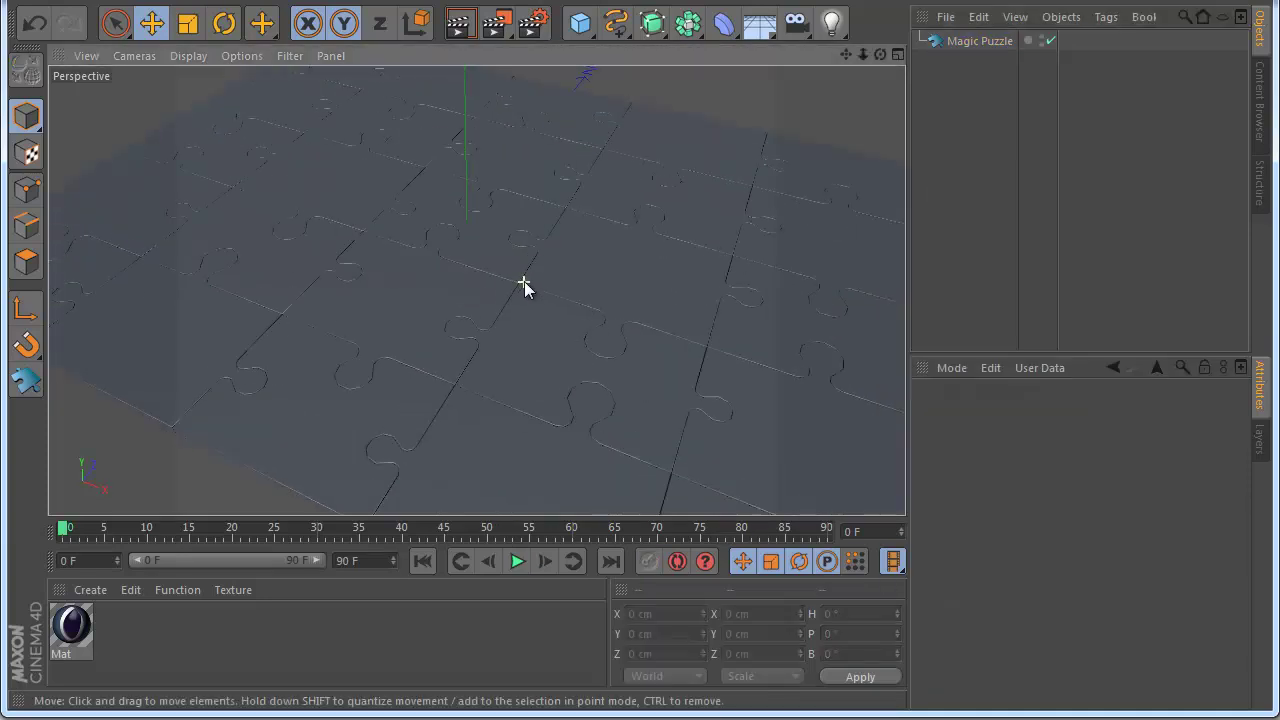
left_click(460, 30)
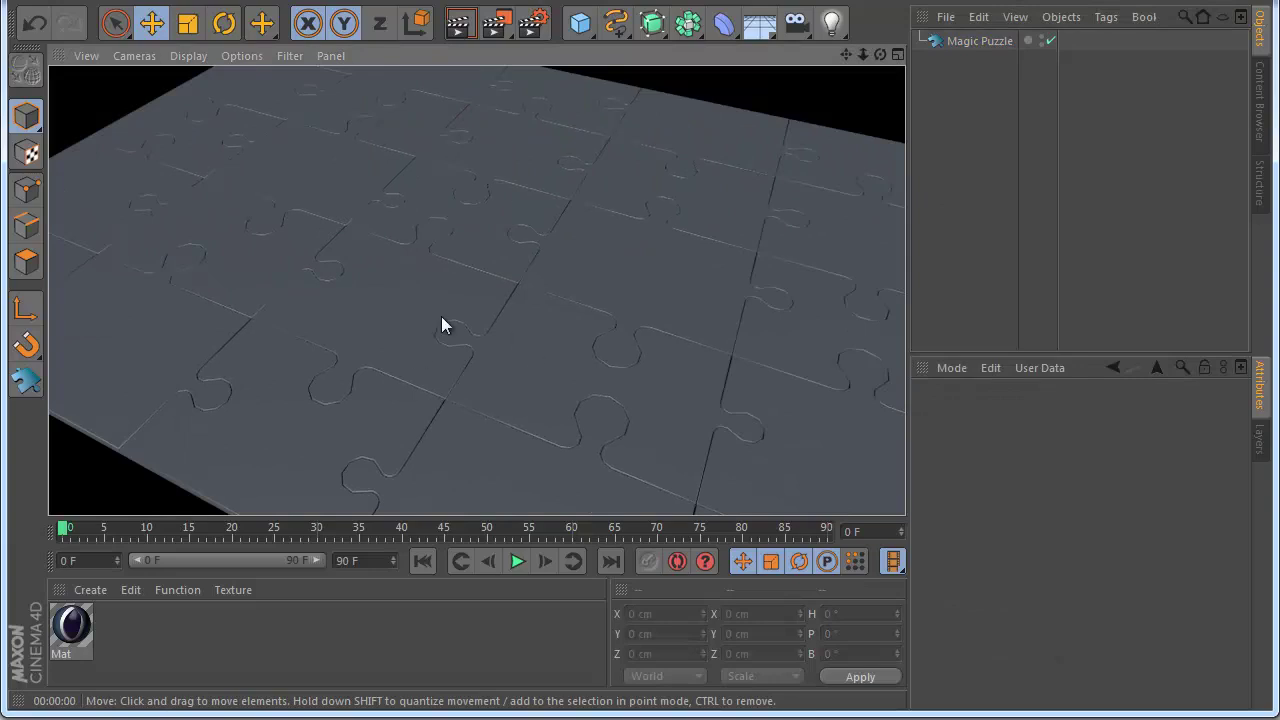
Step: Set the Magic Puzzle object's Split X to 10
scroll(497, 366, "up", 5)
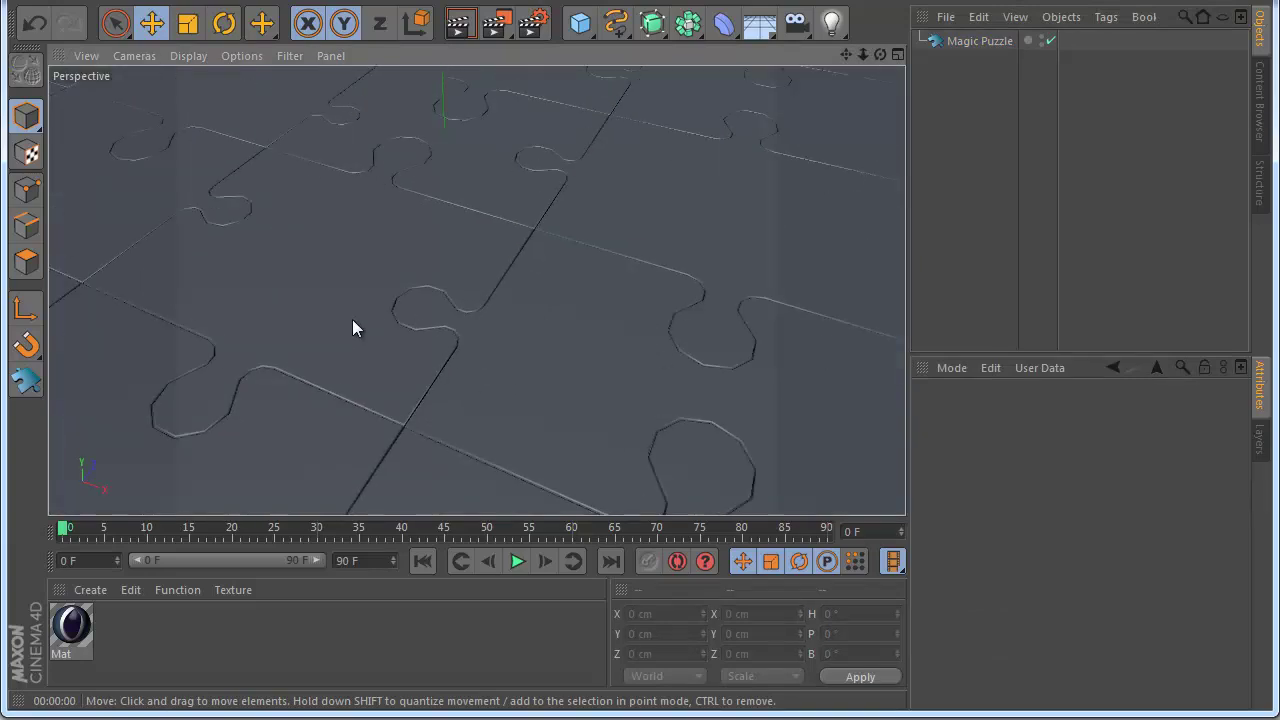
scroll(354, 324, "up", 3)
left_click(978, 41)
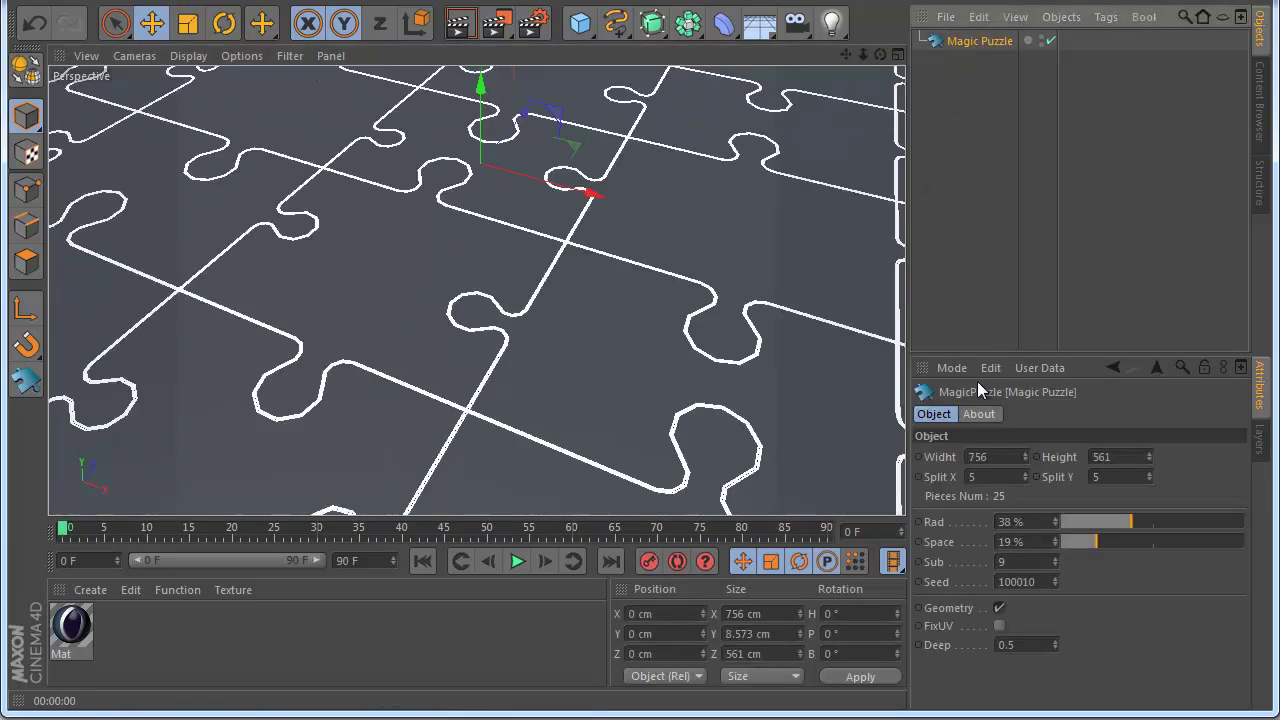
left_click(983, 476)
type("10")
key("Return")
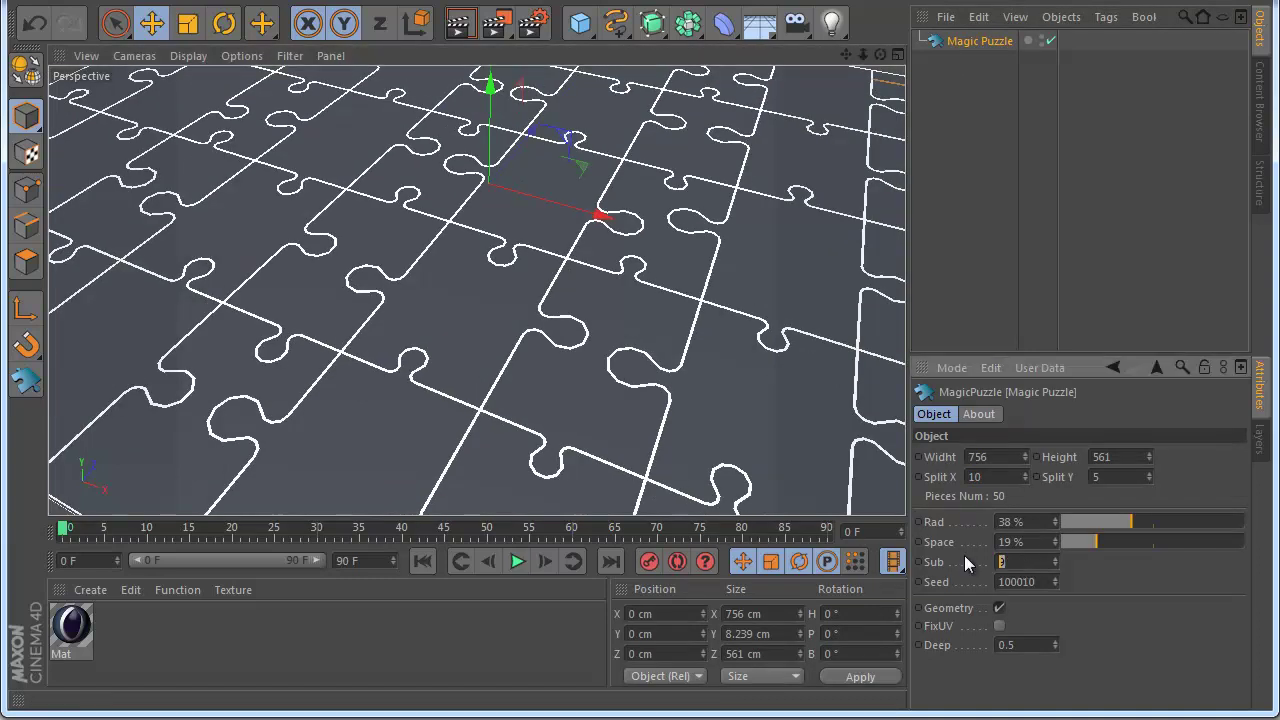
Step: Set the puzzle's Sub value to 30 and render the perspective view to check the smoother connectors
left_click(1008, 562)
type("30")
key("Return")
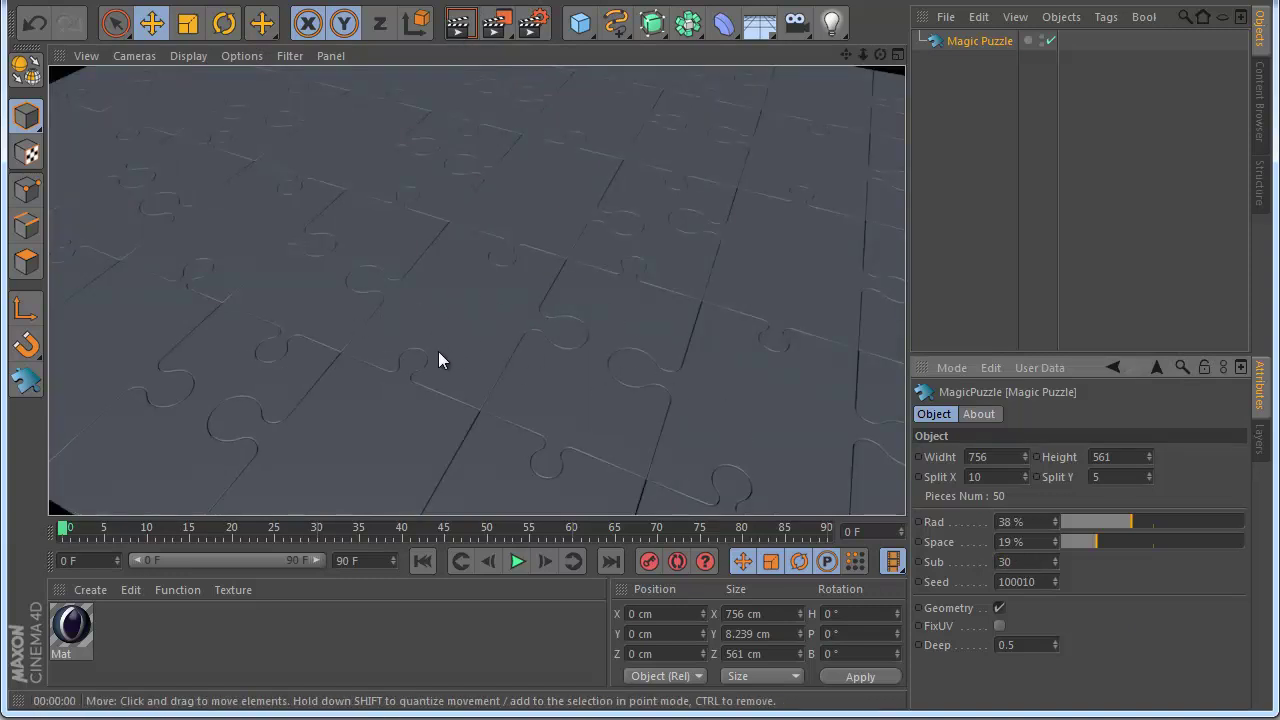
scroll(509, 341, "down", 4)
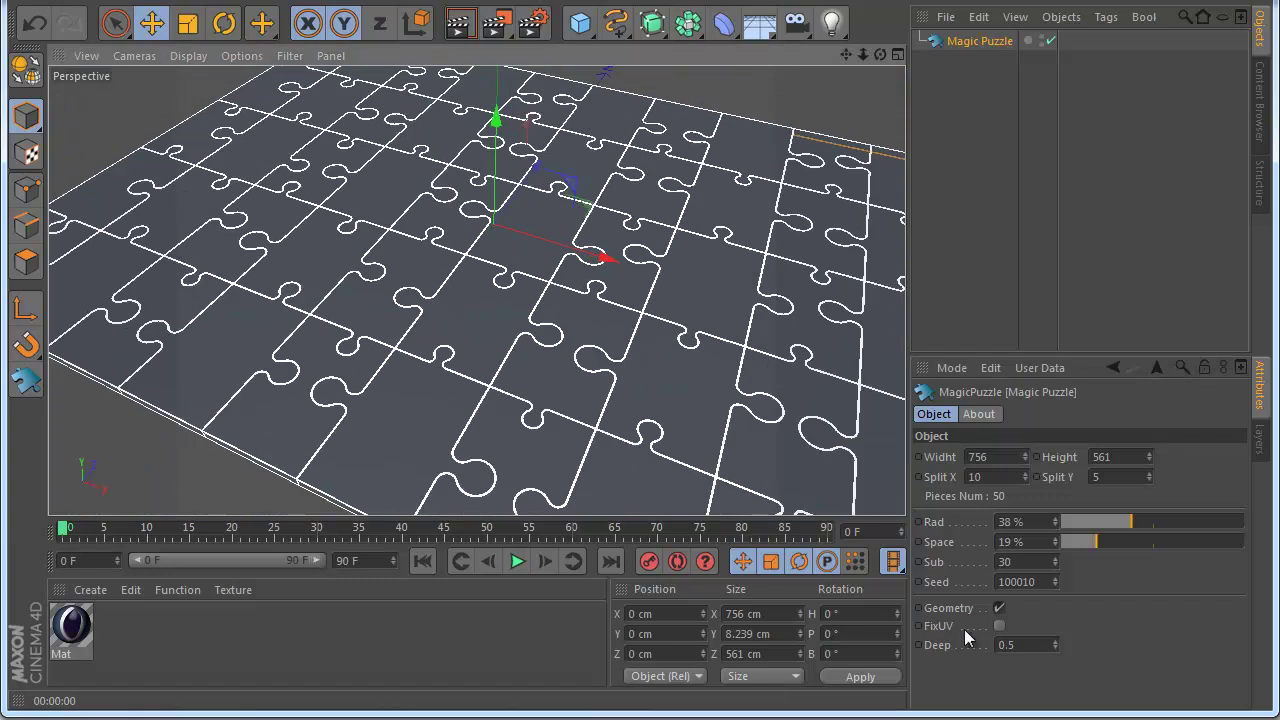
scroll(638, 440, "down", 5)
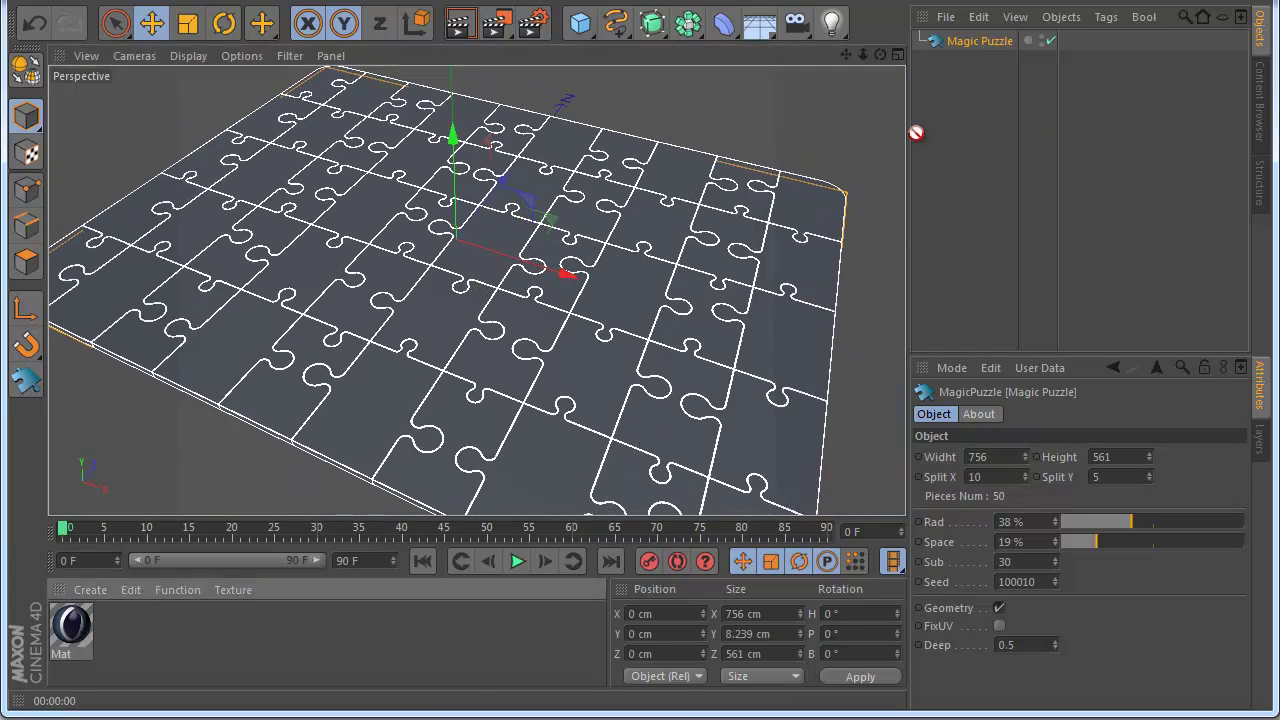
Step: Apply the Mat material to the puzzle and turn on the puzzle's FixUV option
left_click_drag(964, 50, 970, 39)
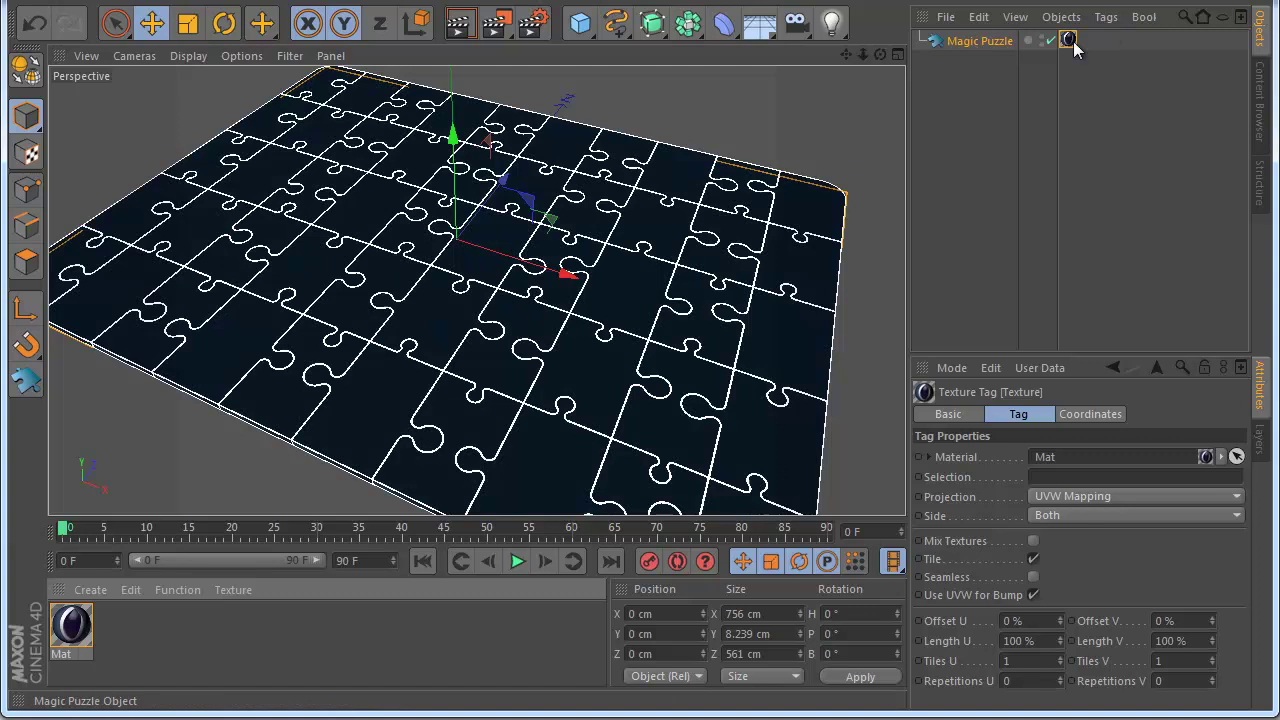
left_click(797, 341)
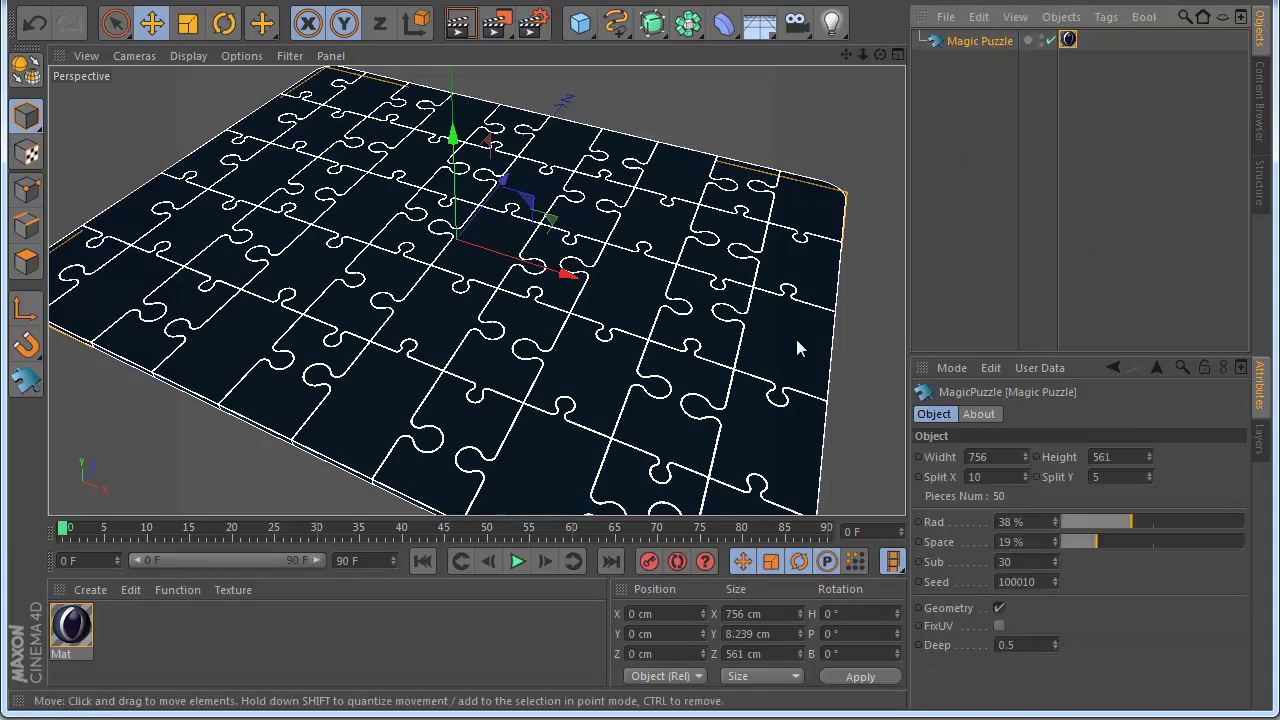
left_click(998, 625)
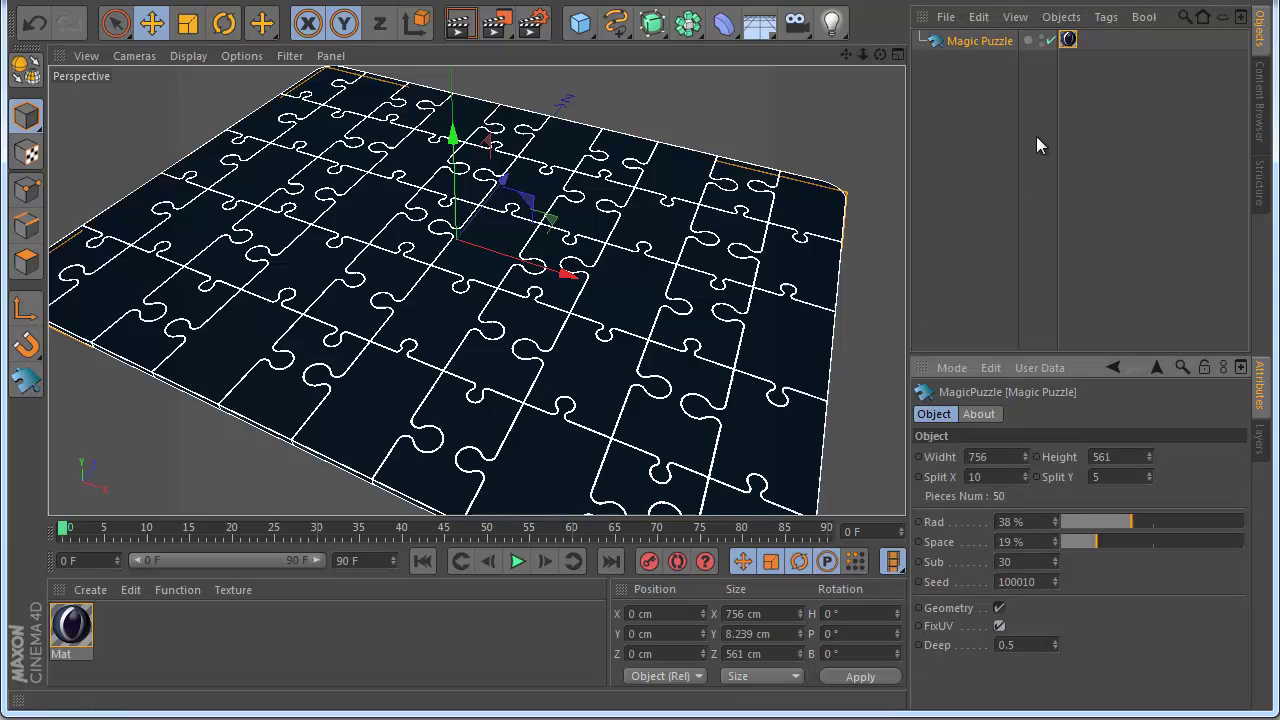
Step: Restrict the Mat texture tag on the puzzle to the selection C2
left_click(1069, 41)
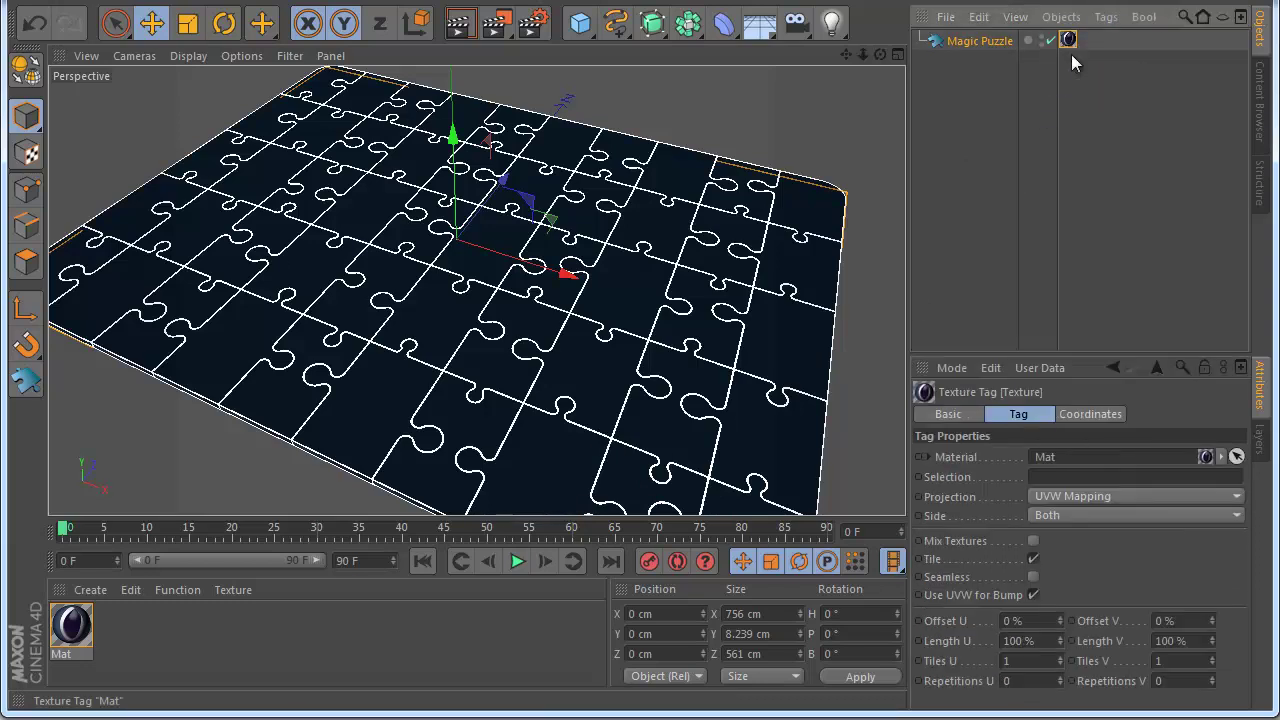
left_click(1078, 478)
type("C")
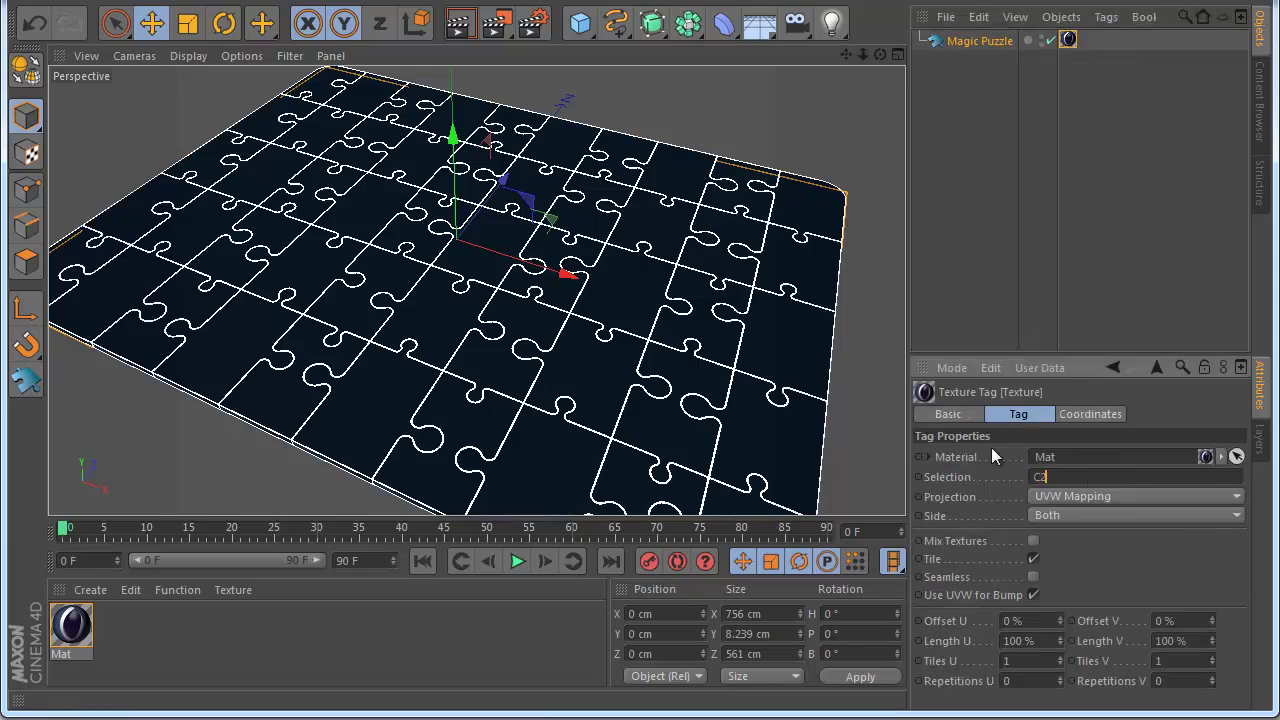
type("2")
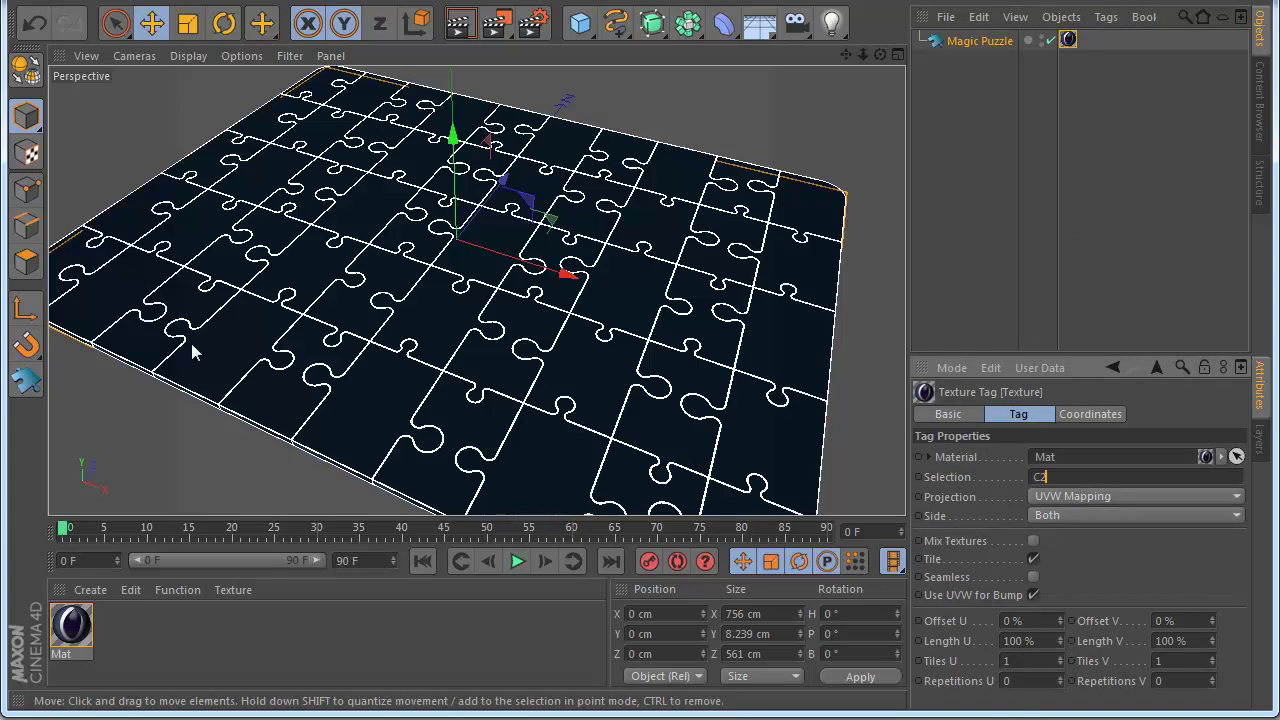
left_click(1068, 562)
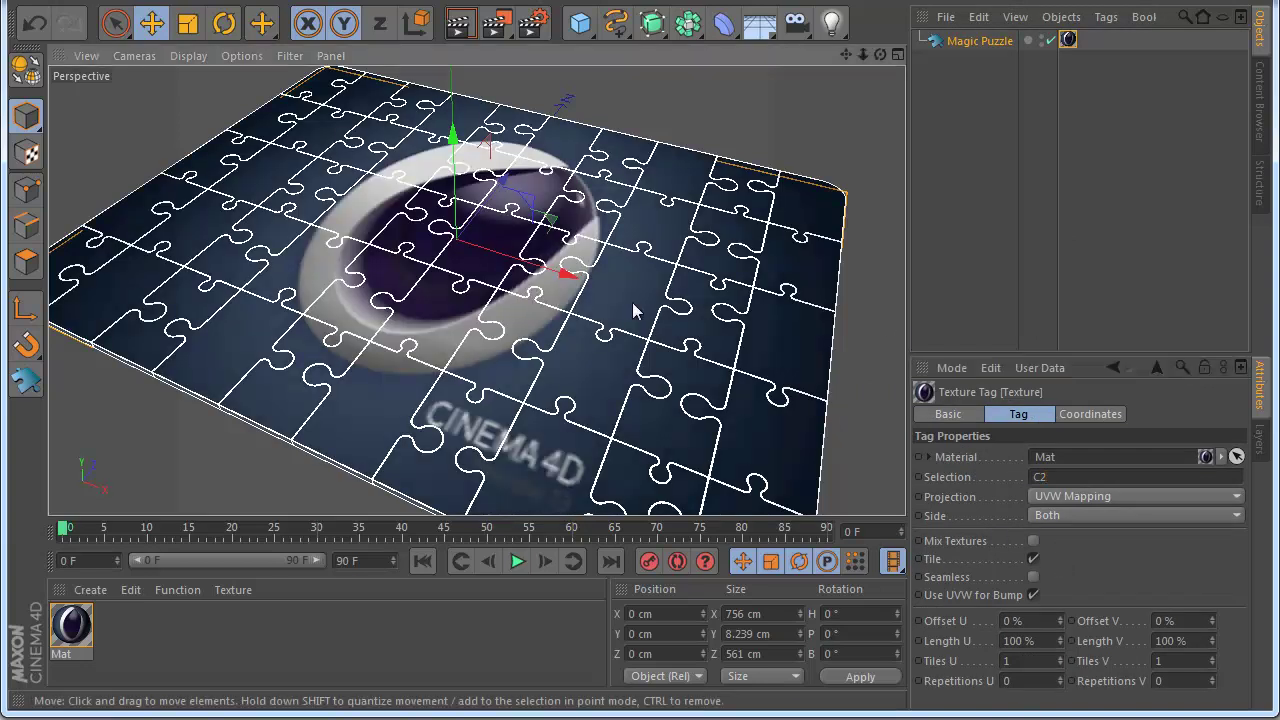
Step: Render the perspective view with the whole textured puzzle in frame
scroll(632, 302, "down", 4)
left_click_drag(846, 55, 642, 442)
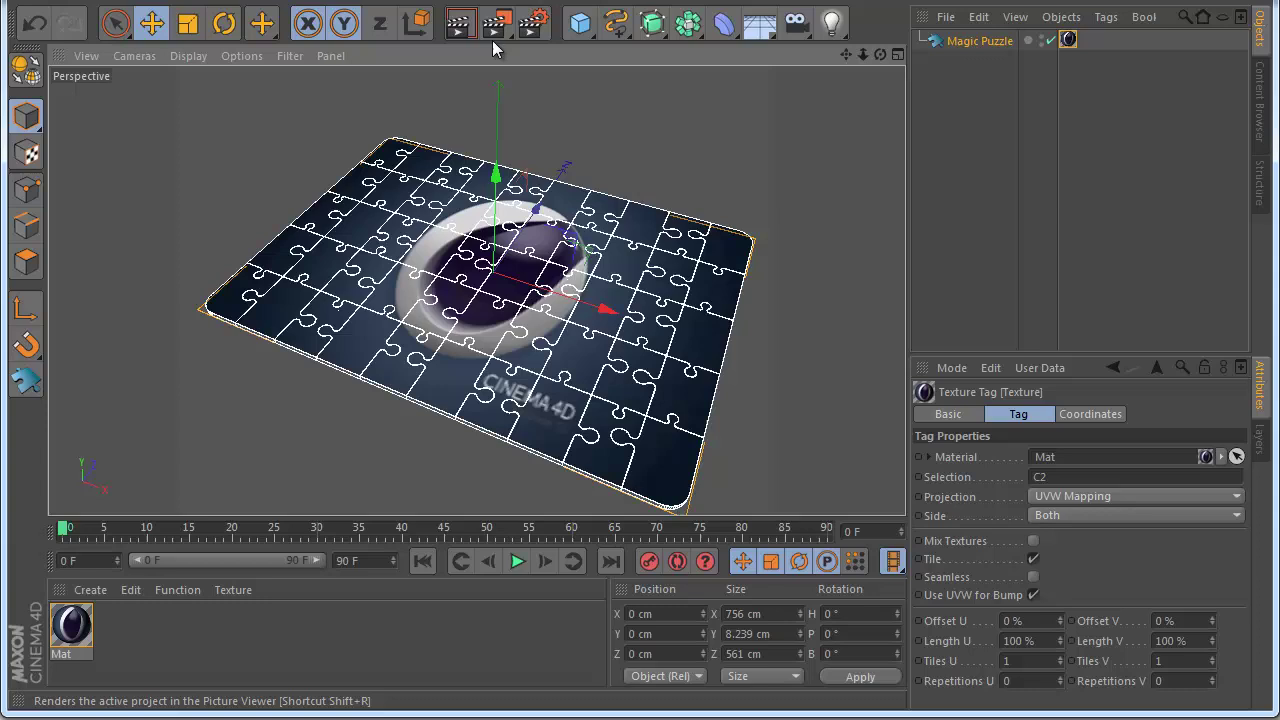
left_click(459, 22)
left_click_drag(640, 193, 627, 285, "alt")
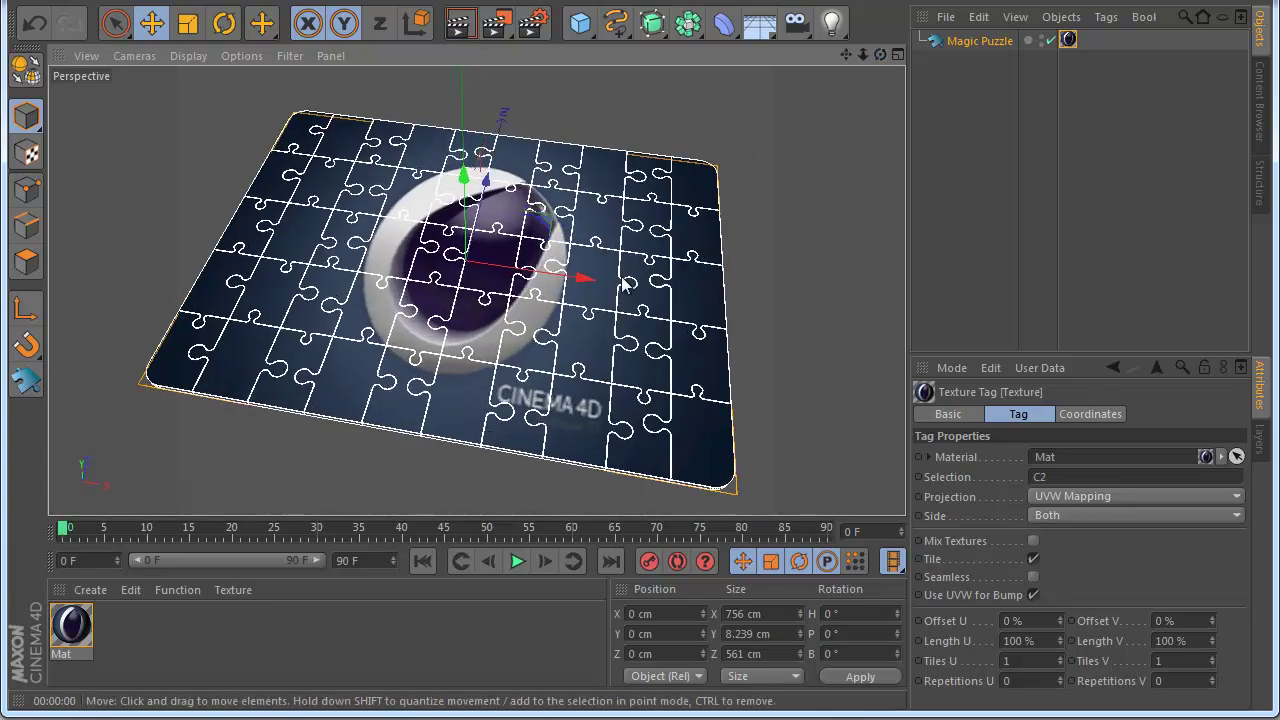
Step: Render a low close-up of the puzzle's front edge and Cinema 4D lettering
left_click(977, 42)
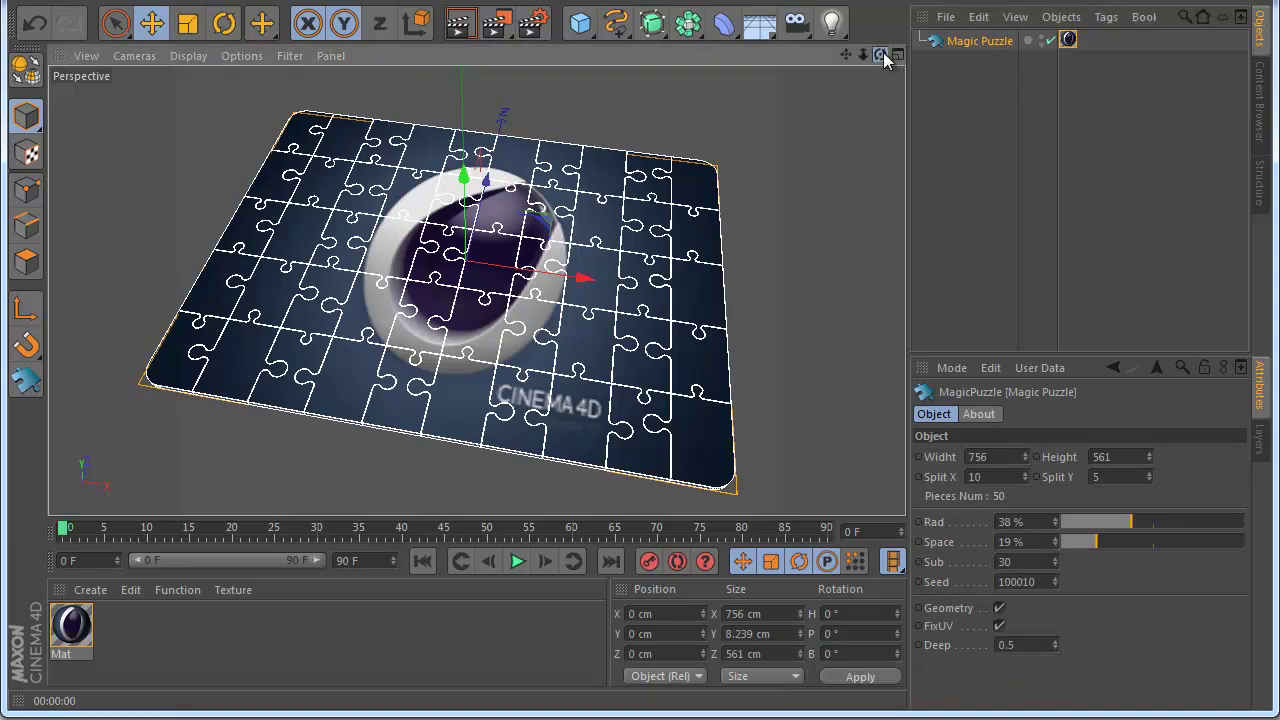
left_click_drag(883, 54, 642, 441)
scroll(470, 357, "up", 3)
scroll(472, 386, "up", 6)
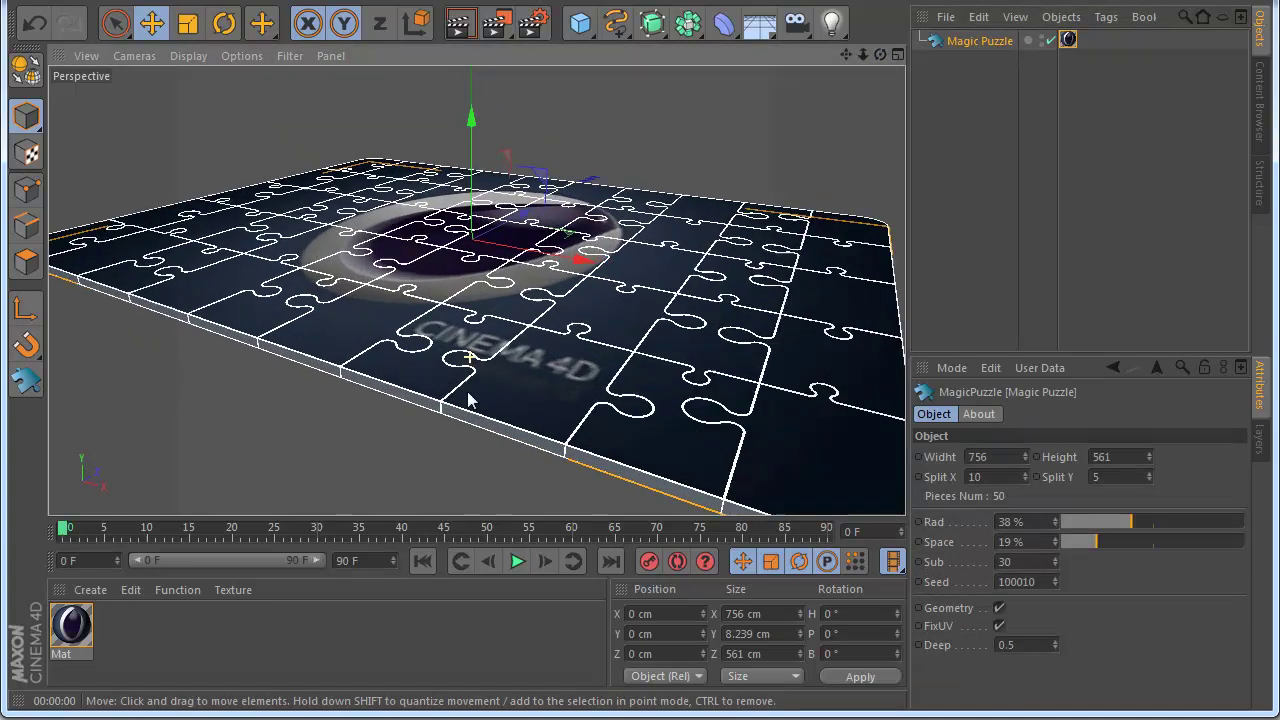
left_click(459, 28)
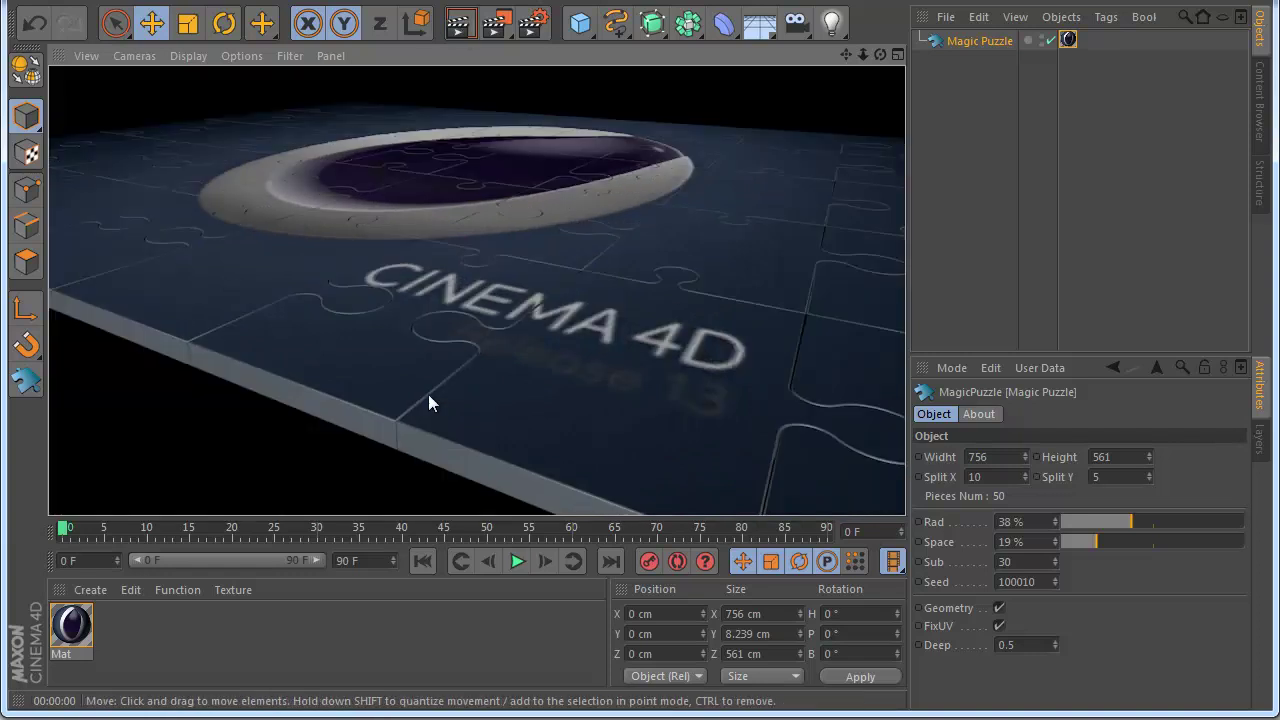
Step: Create a new material, apply it to the puzzle and set its color to black
double_click(162, 622)
left_click_drag(63, 625, 965, 43)
double_click(84, 614)
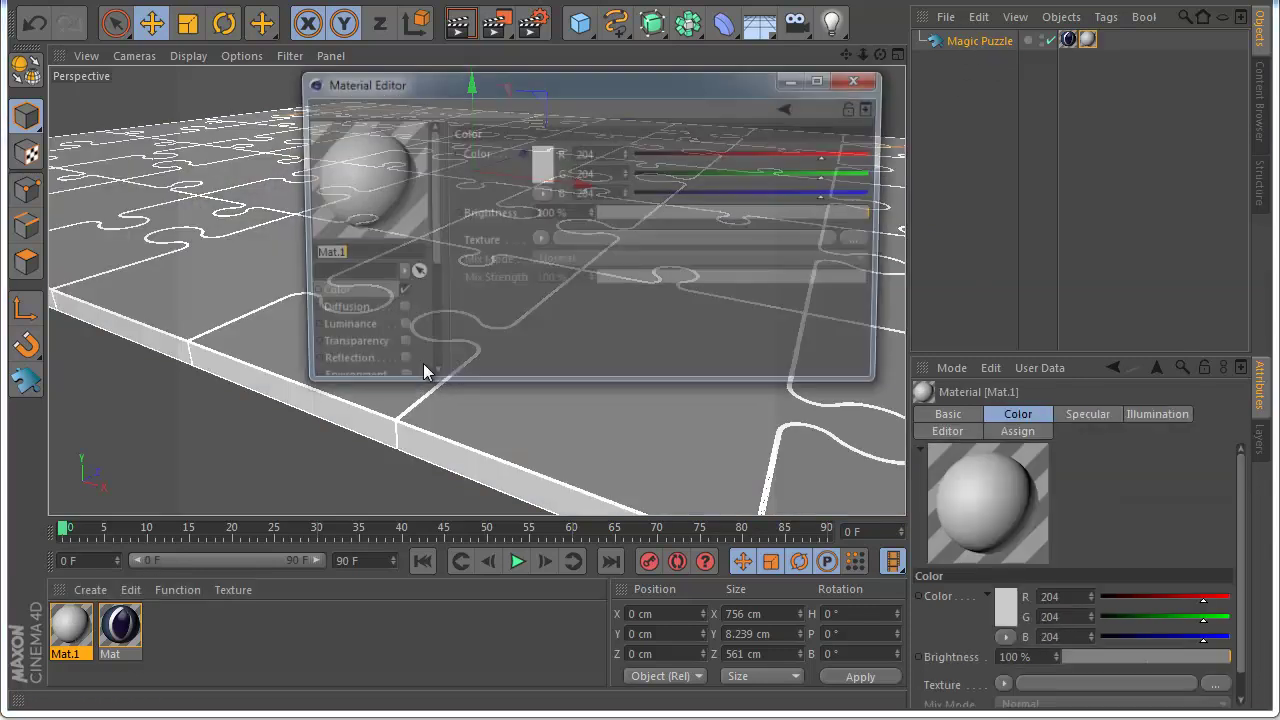
left_click(548, 168)
left_click(511, 272)
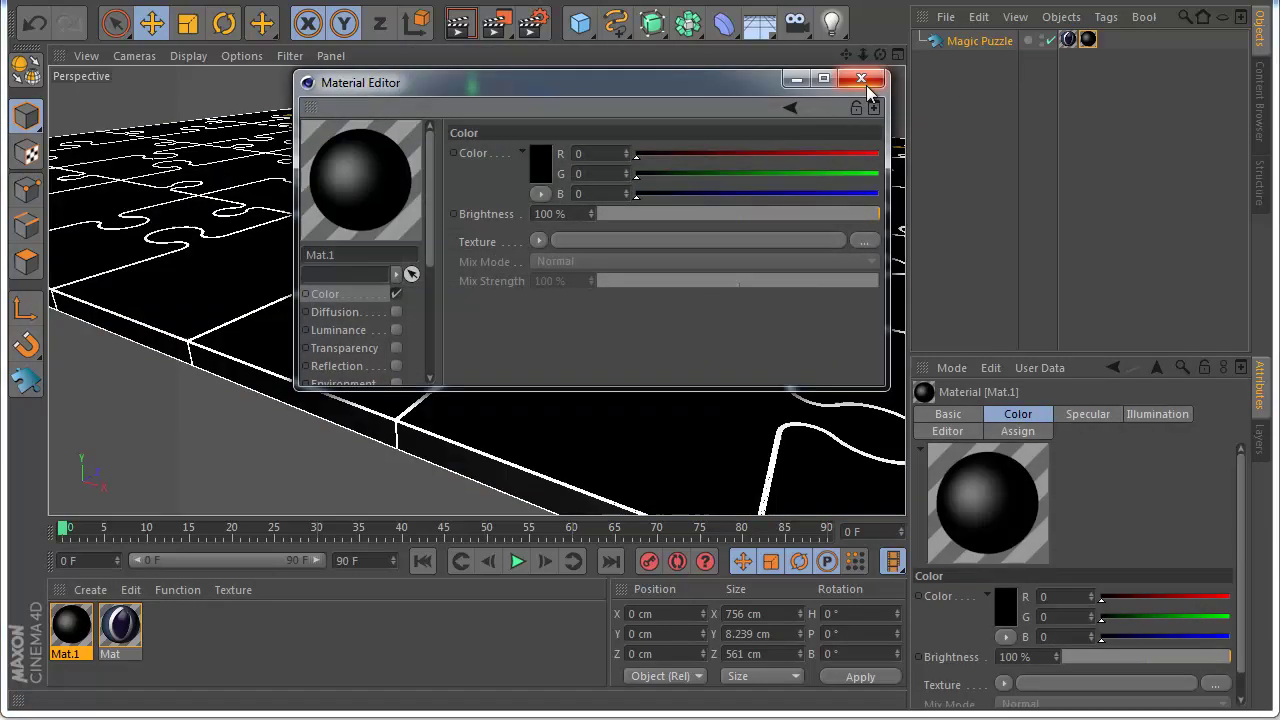
left_click(861, 78)
Step: Limit the black material's texture tag to the narrow edges around the pieces' top faces and render a close-up
left_click(1088, 39)
left_click(1065, 492)
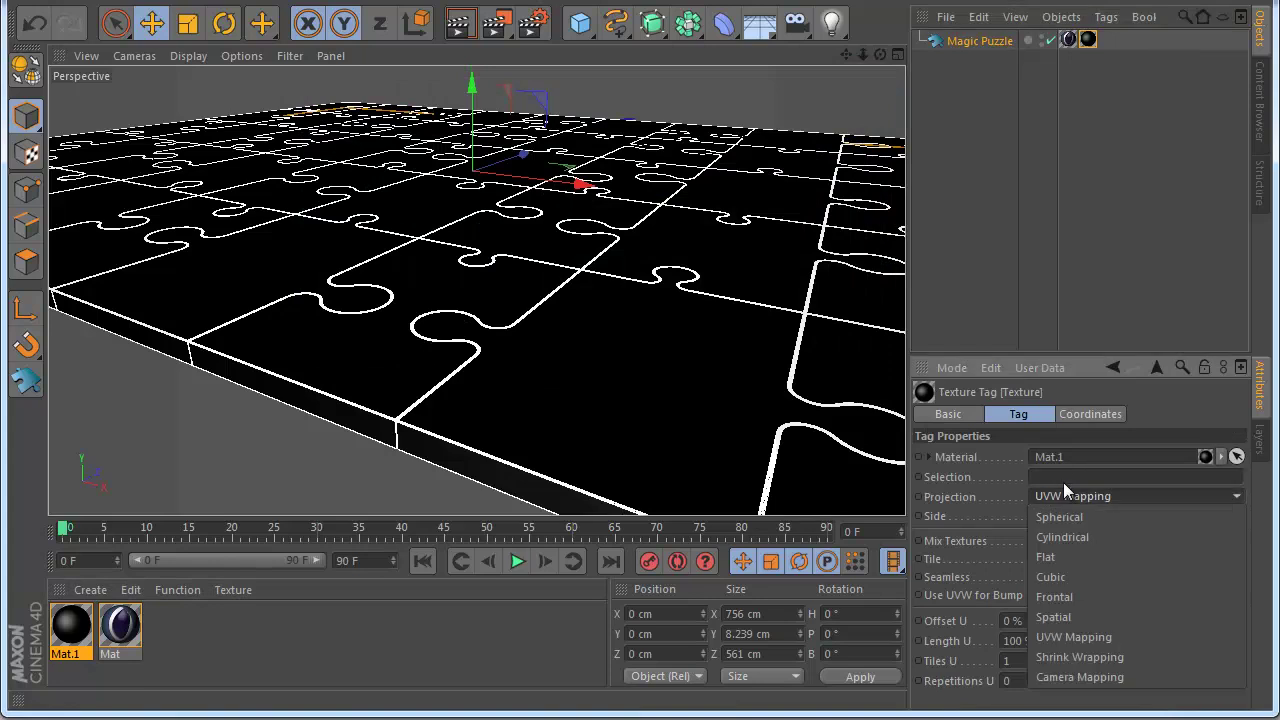
left_click(1082, 474)
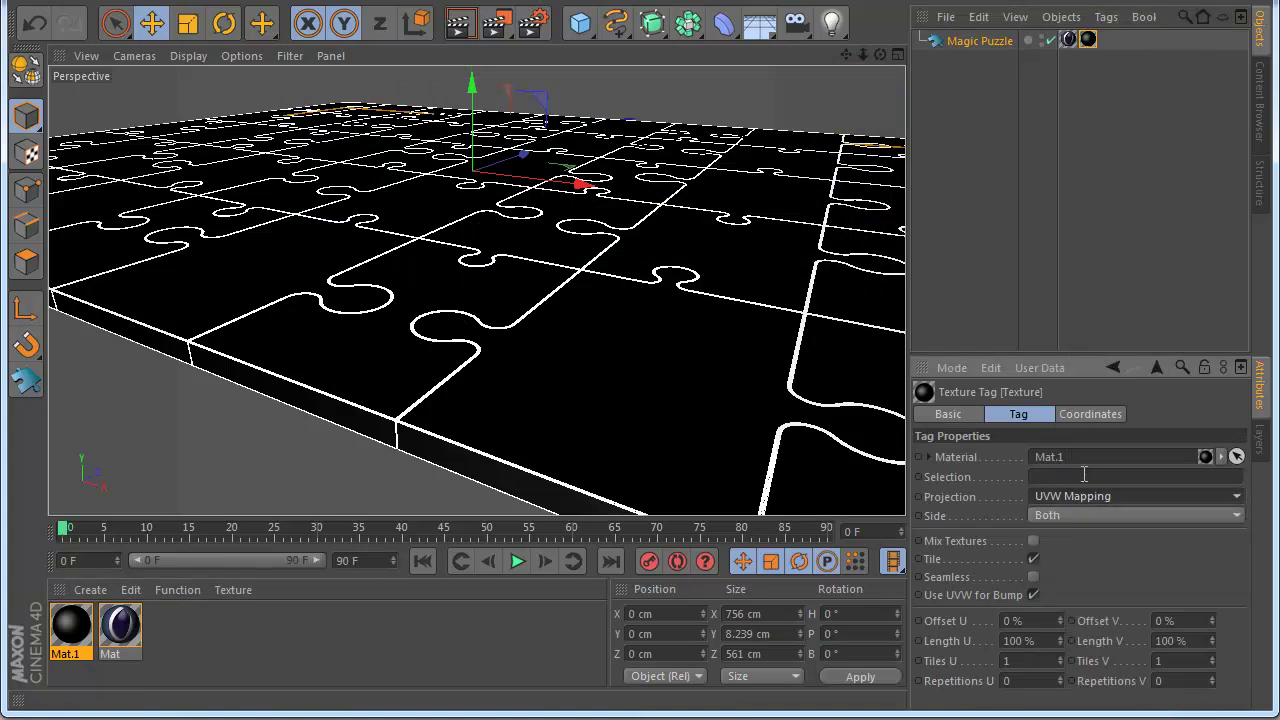
left_click(1054, 315)
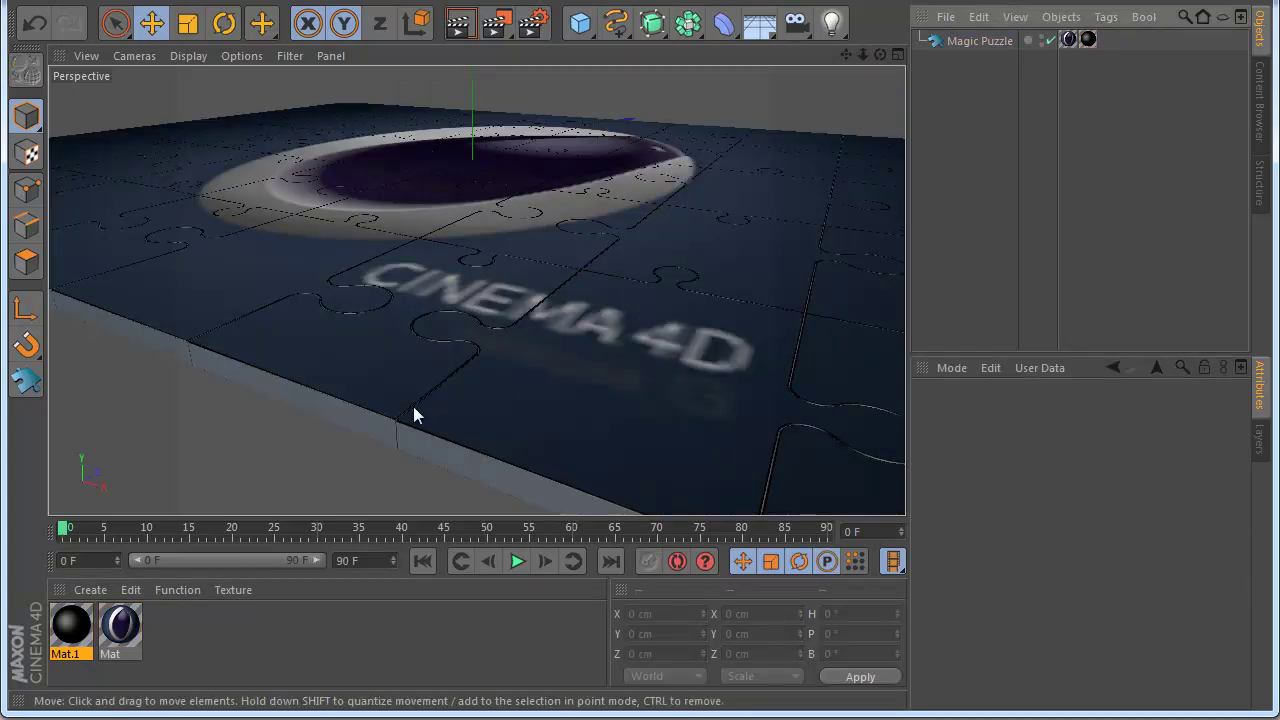
scroll(413, 406, "up", 3)
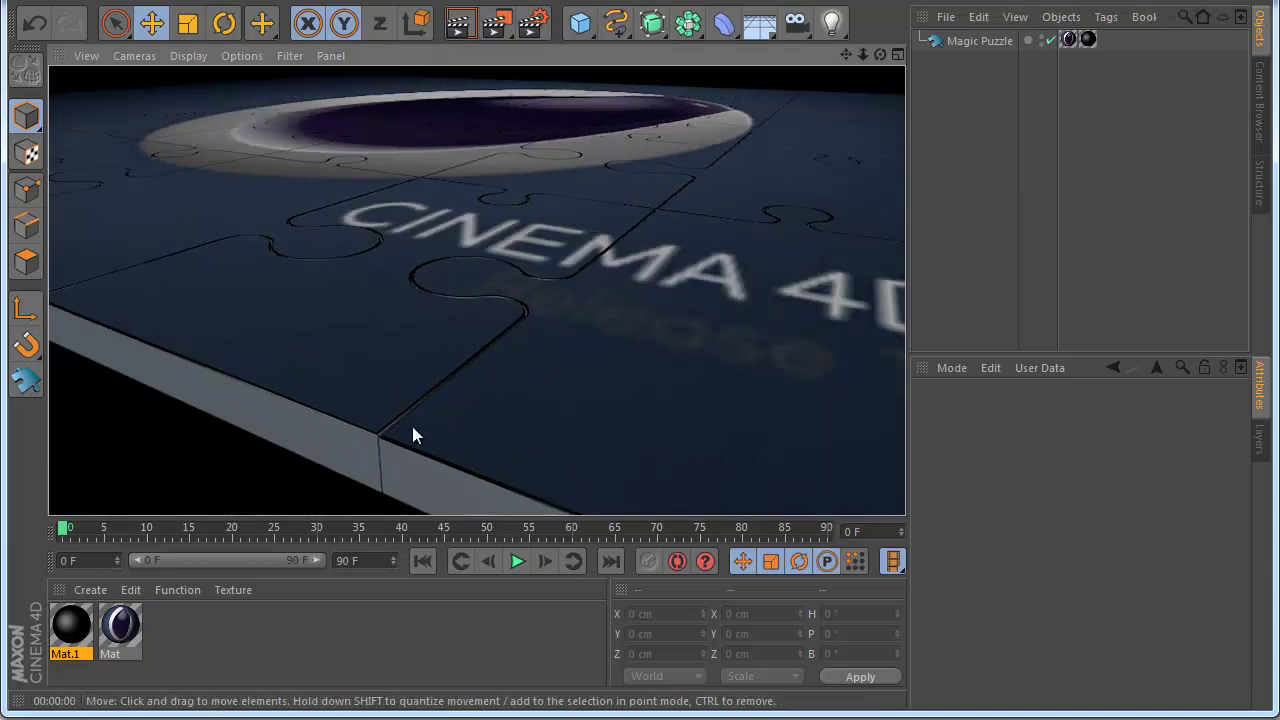
scroll(521, 309, "down", 4)
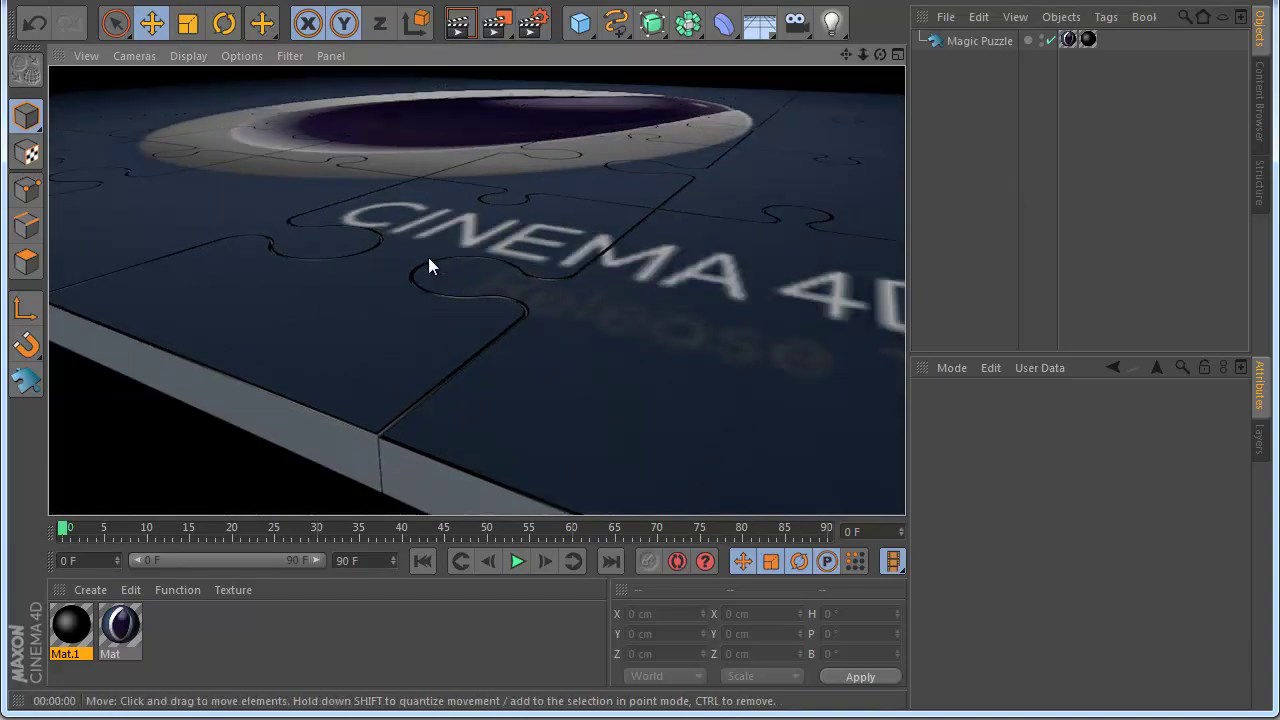
Step: Apply a new material ahead of the puzzle's other texture tags and color it dark red, RGB 145, 9, 9
double_click(219, 637)
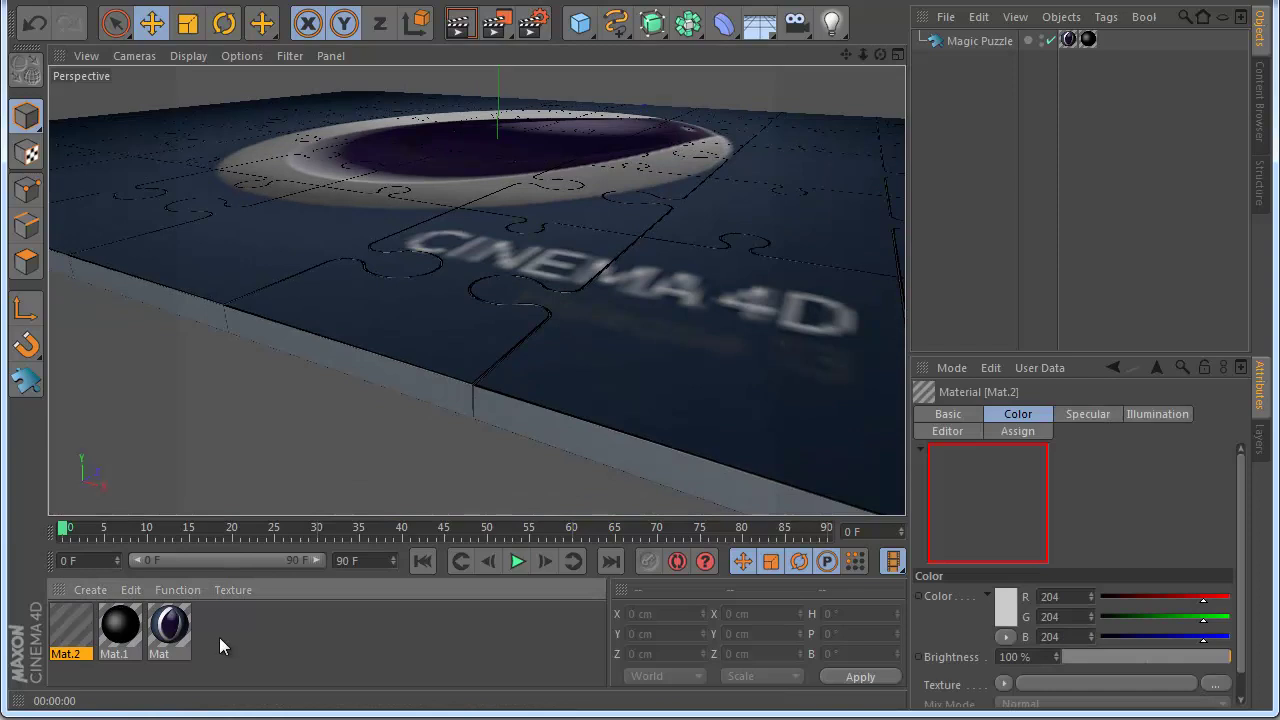
left_click_drag(70, 625, 1071, 43)
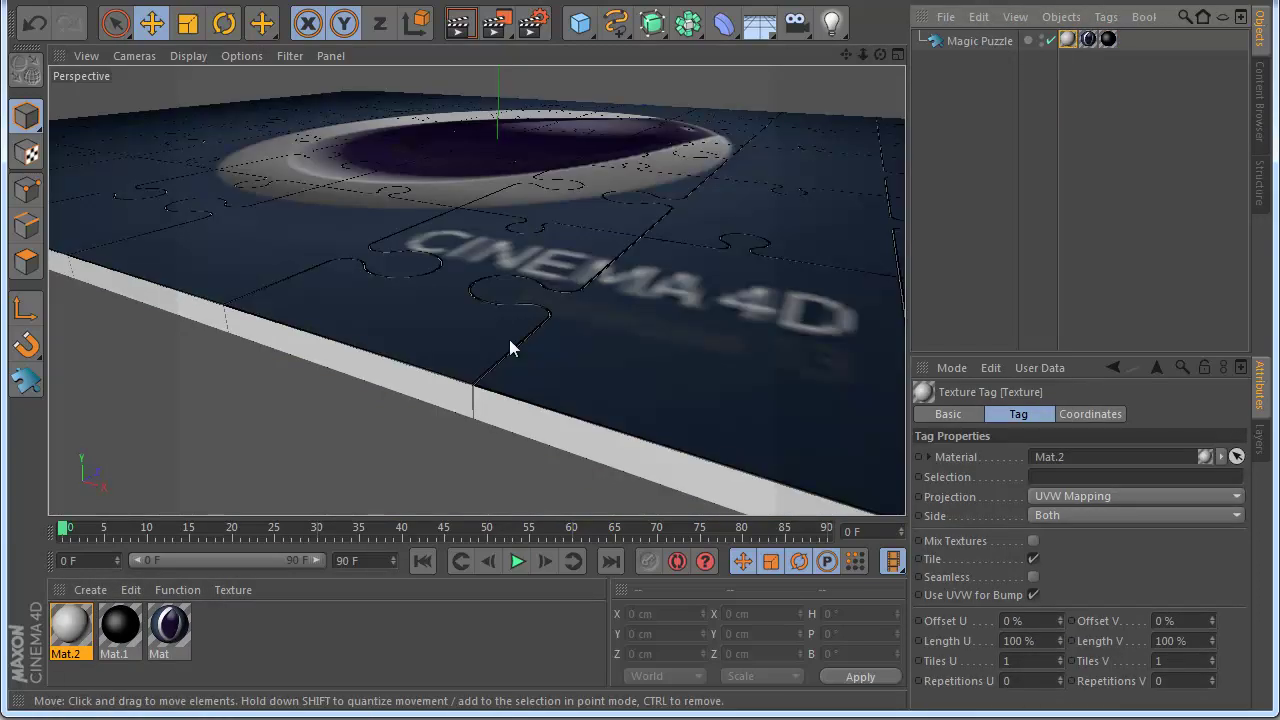
left_click(90, 590)
double_click(64, 629)
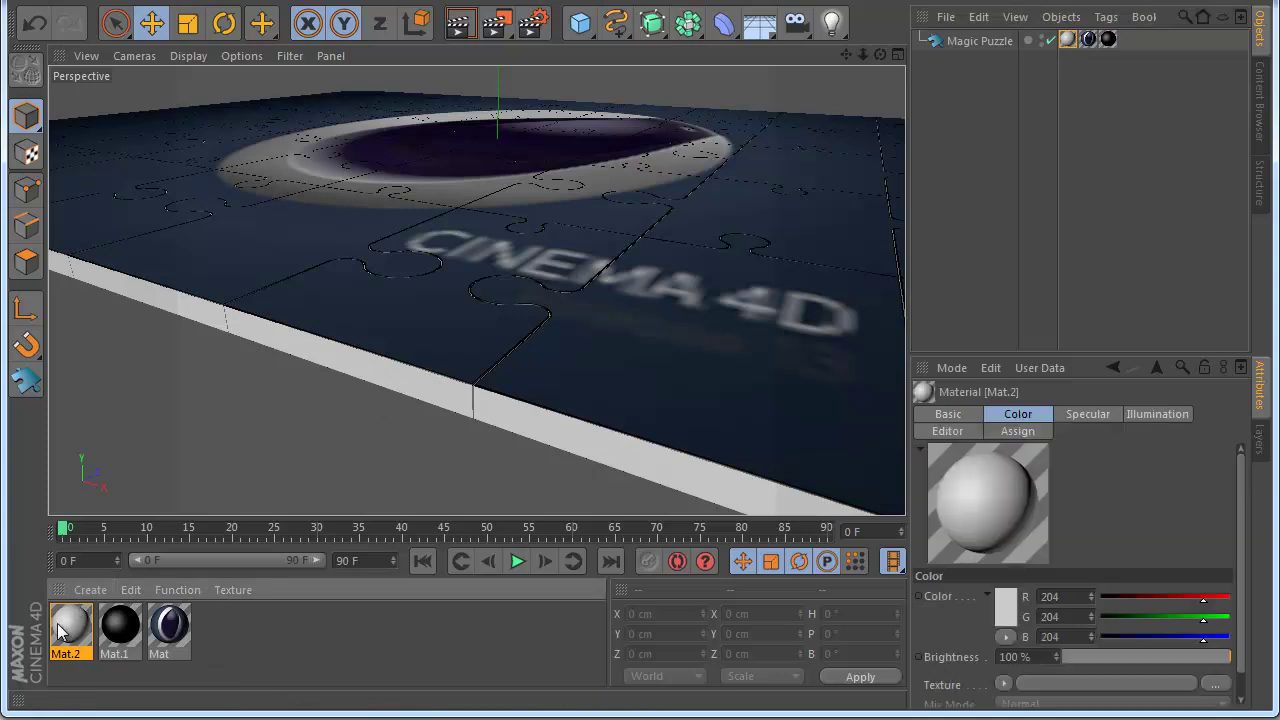
left_click(541, 167)
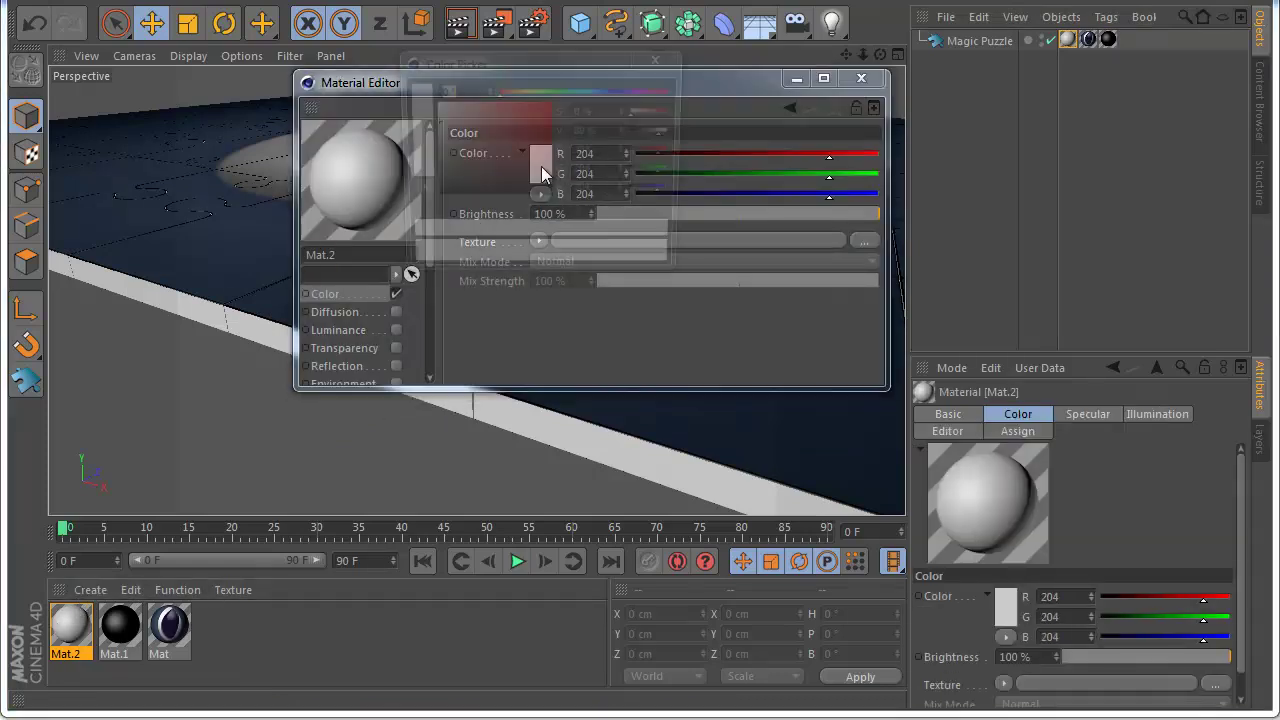
left_click(860, 78)
Step: Apply another new default material to the puzzle and restrict its texture tag to the pieces' underside faces
scroll(551, 212, "down", 3)
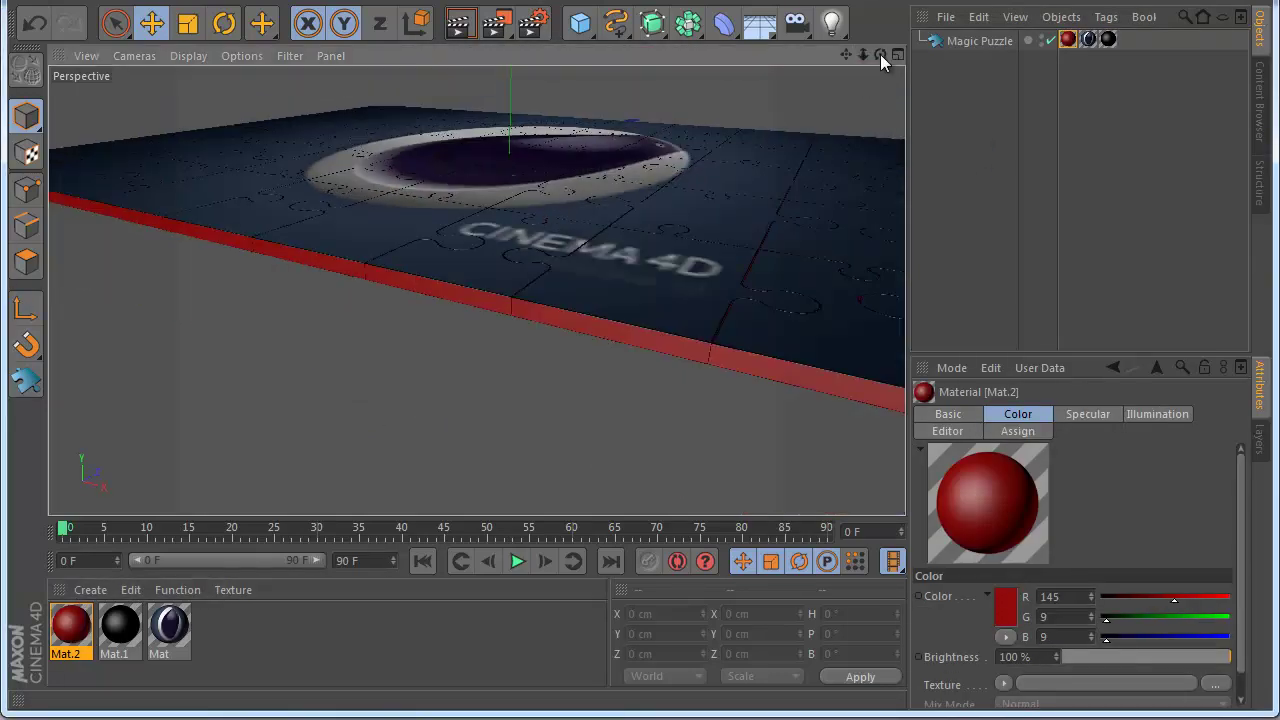
left_click_drag(880, 55, 640, 446)
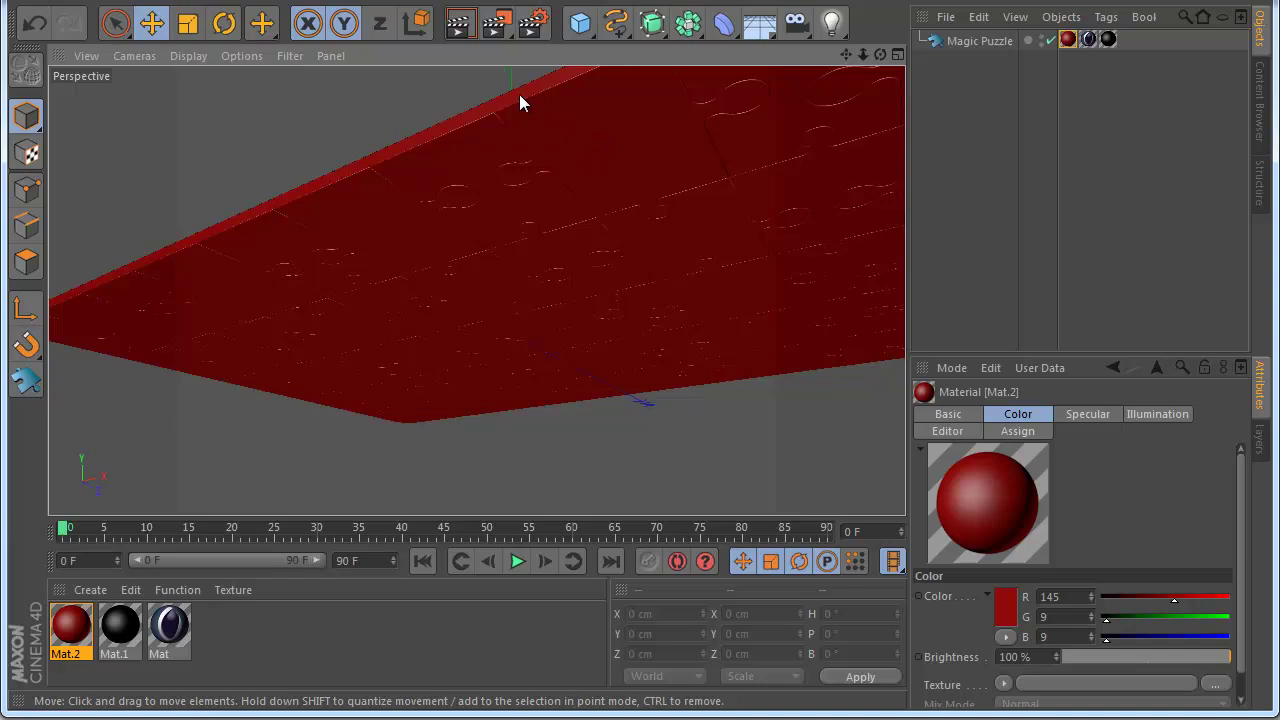
double_click(239, 628)
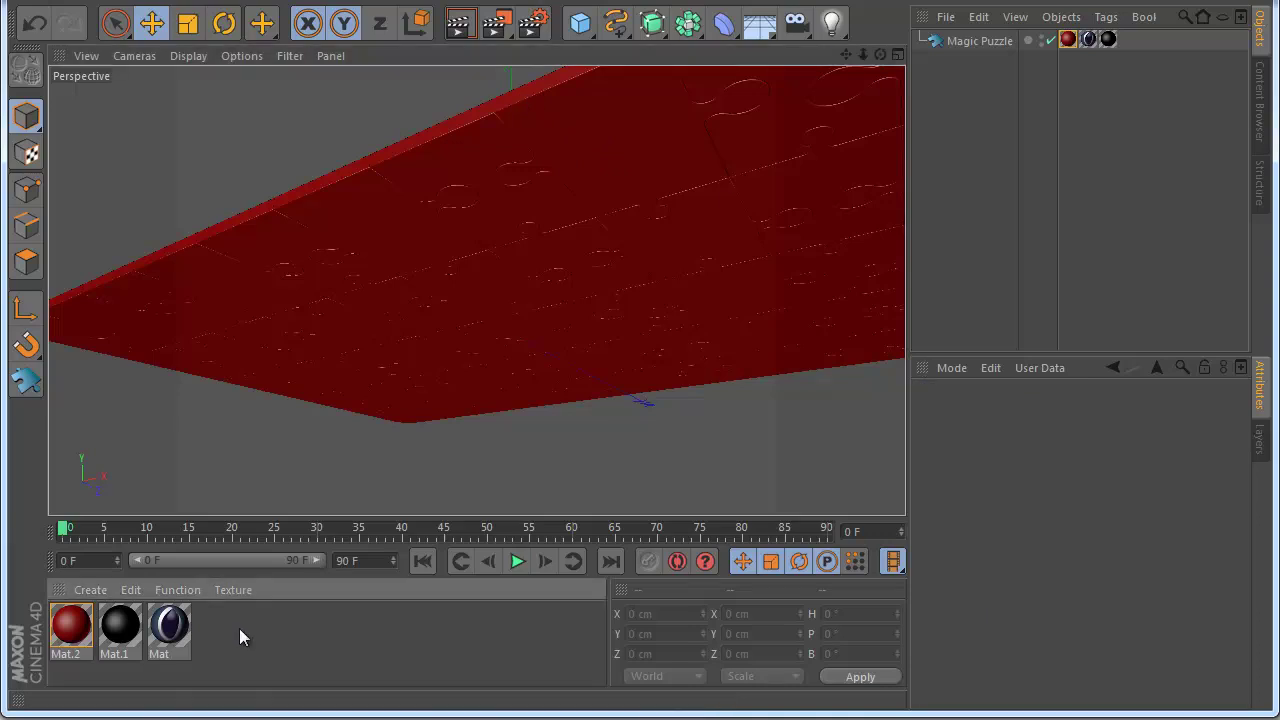
left_click_drag(95, 645, 1080, 45)
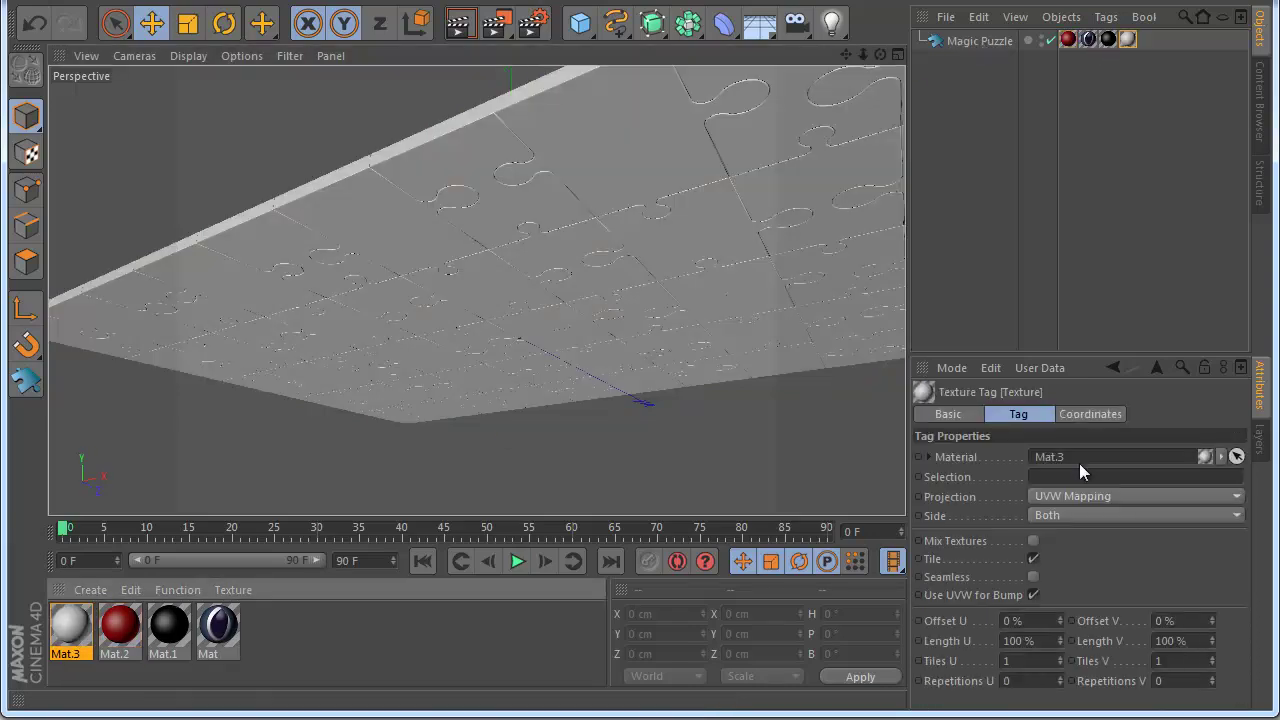
left_click(1122, 296)
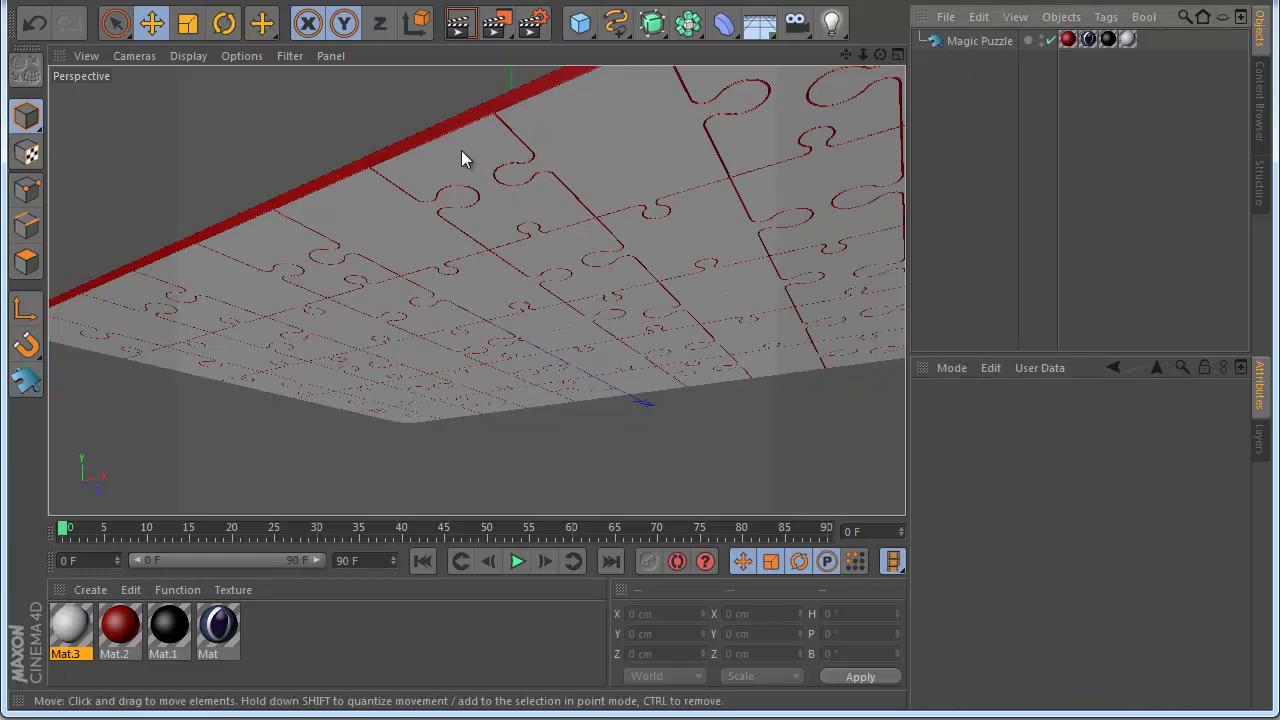
Step: Create another material, apply it to the puzzle and set its color to bright green, RGB 0, 255, 55
double_click(332, 646)
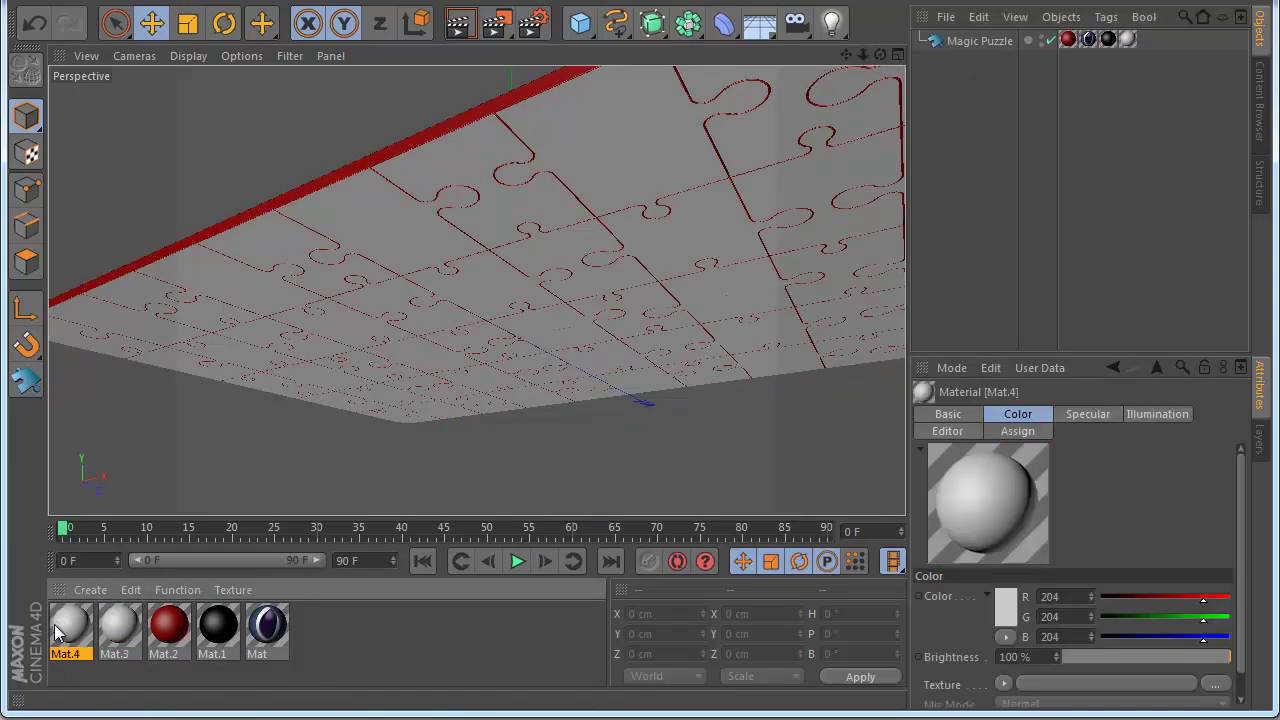
mouse_move(70, 628)
left_mouse_down()
mouse_move(990, 90)
mouse_move(985, 42)
left_mouse_up()
double_click(70, 628)
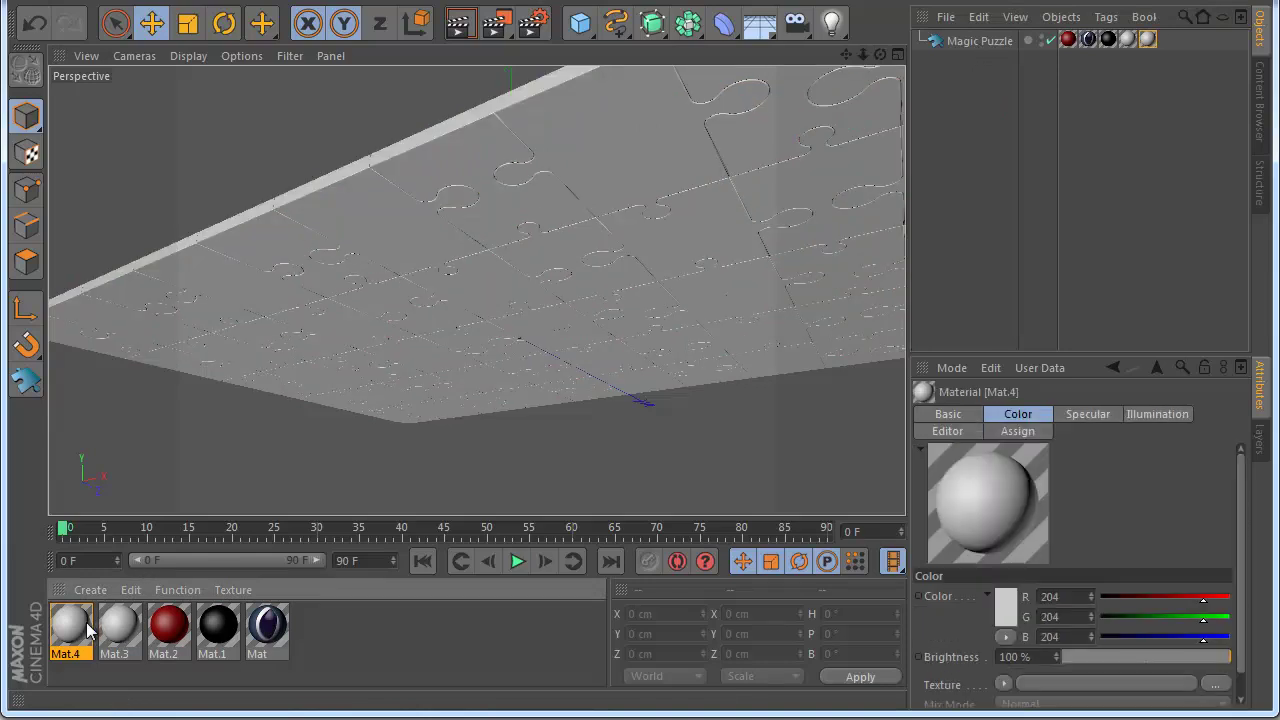
left_click(534, 175)
left_click(558, 104)
left_click(545, 114)
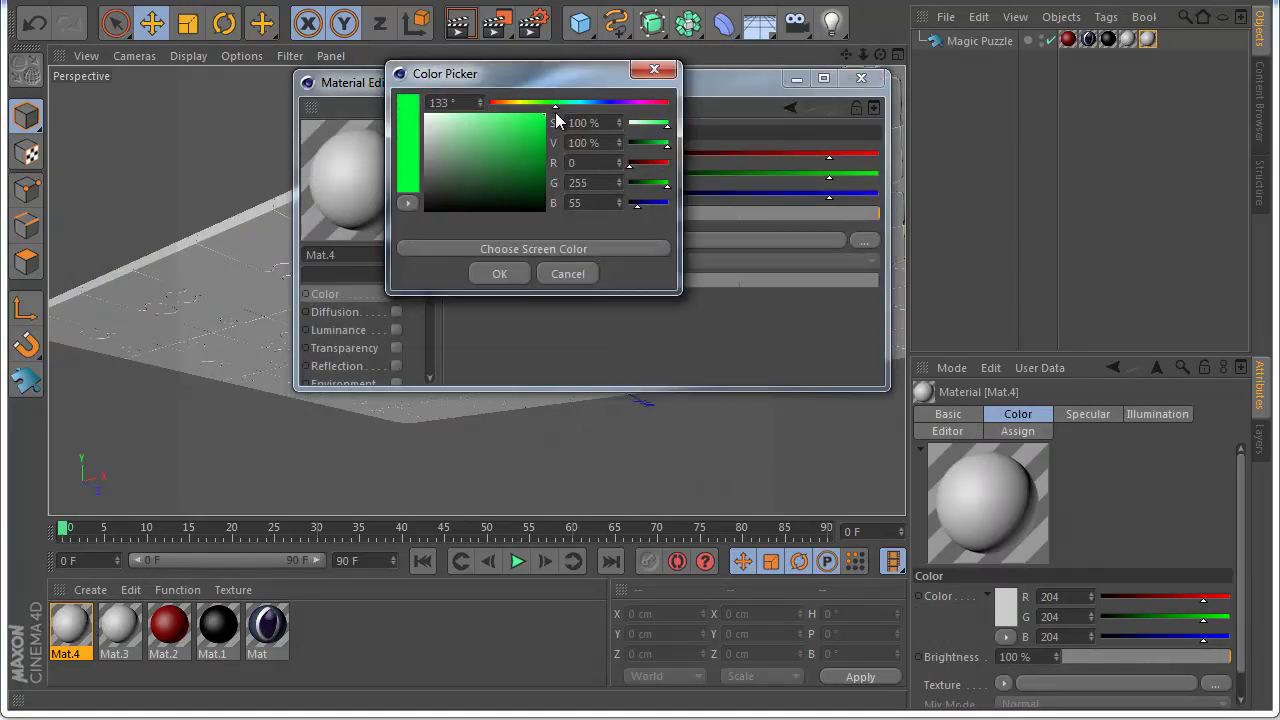
left_click(499, 273)
left_click(861, 78)
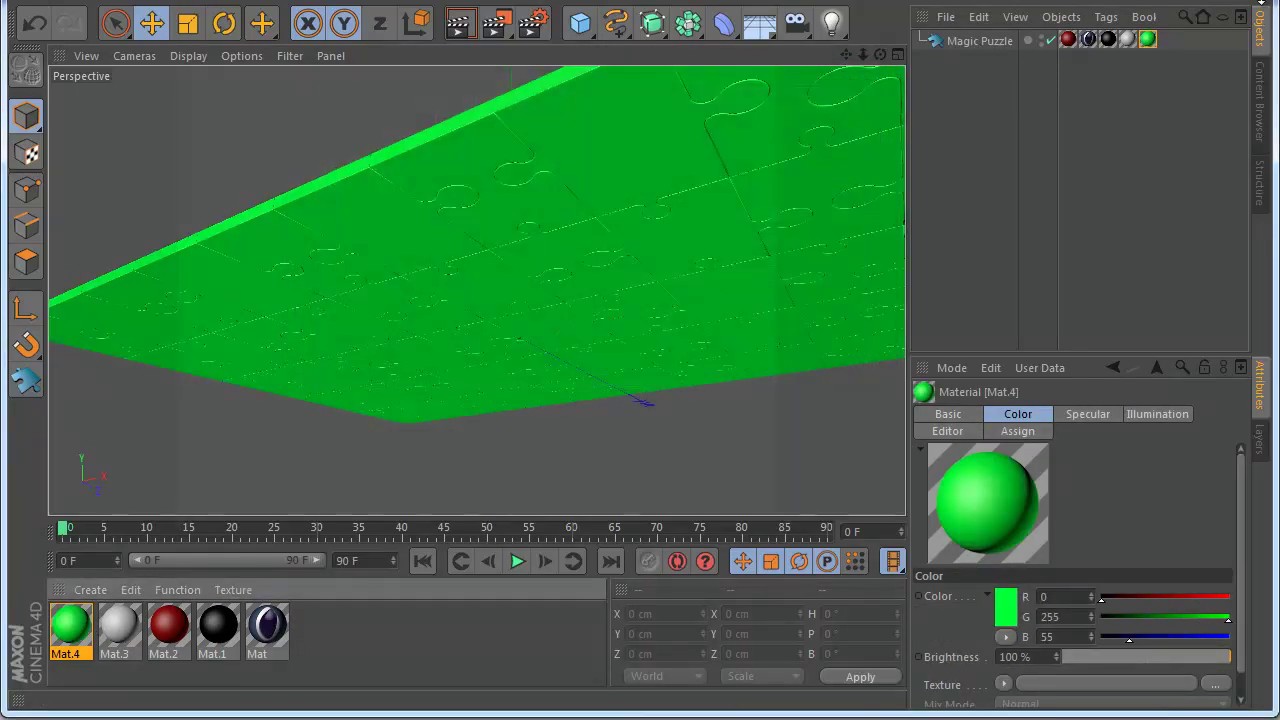
Step: Limit the green material's texture tag to the narrow edges around the pieces' underside faces and render the puzzle from above
left_click(1147, 39)
left_click(1056, 474)
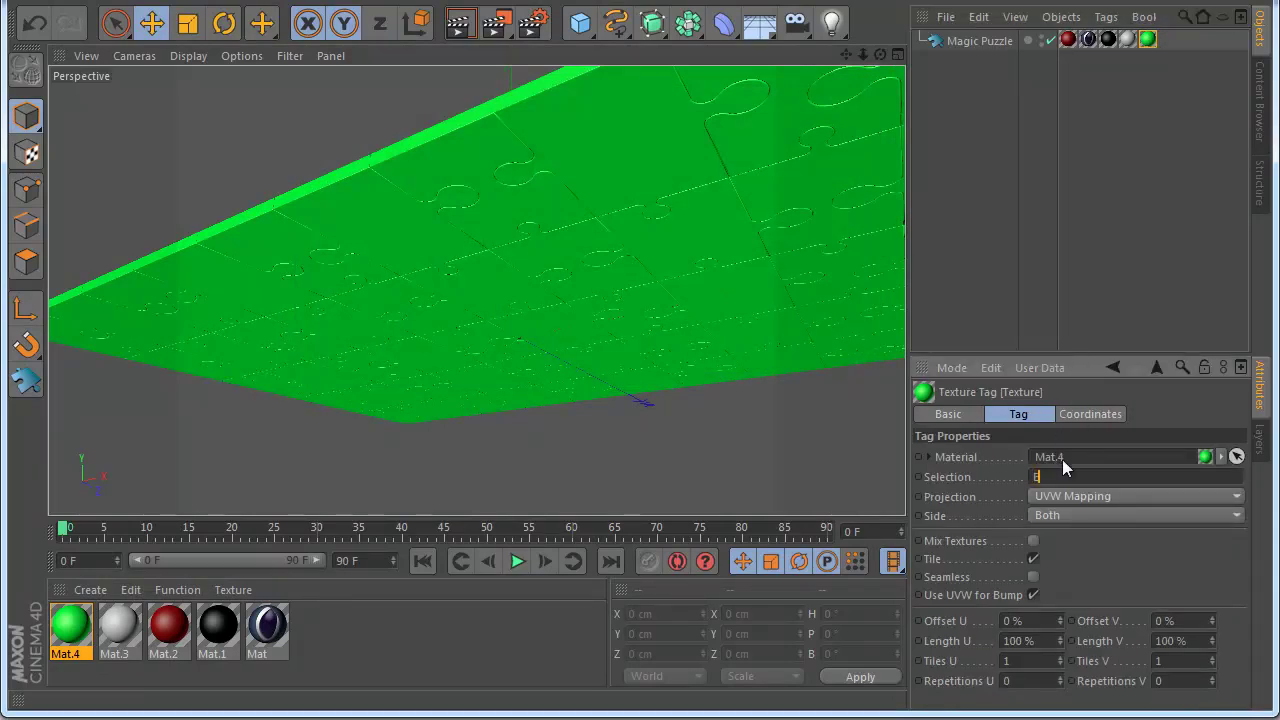
type("R1")
left_click(1043, 313)
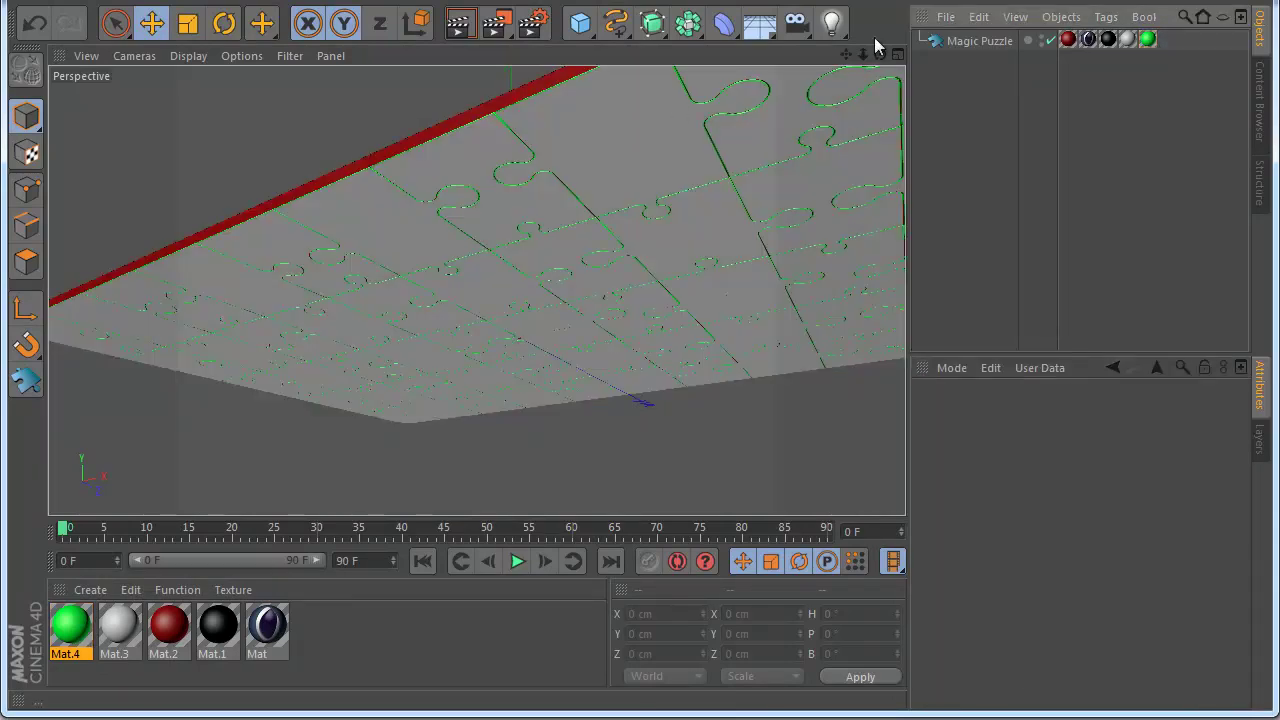
left_click_drag(882, 55, 640, 440)
left_click(459, 22)
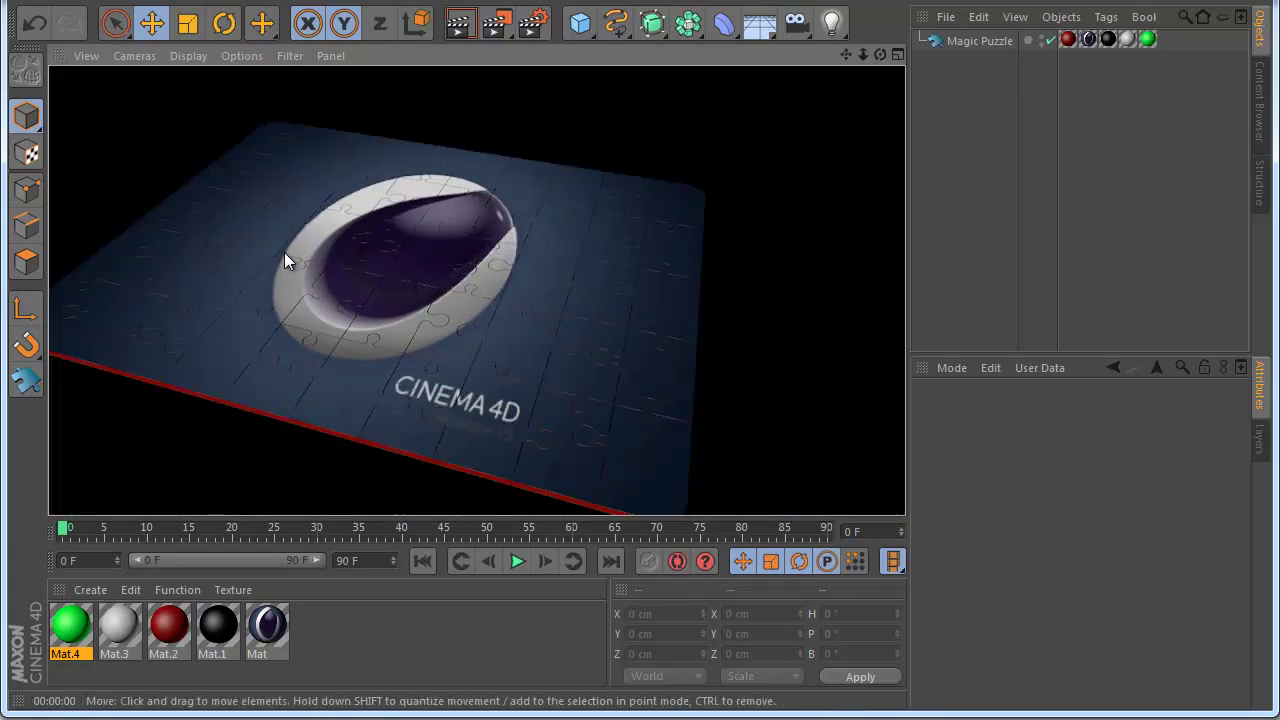
Step: Set the puzzle's Space value to 5 % and render the view
left_click(962, 41)
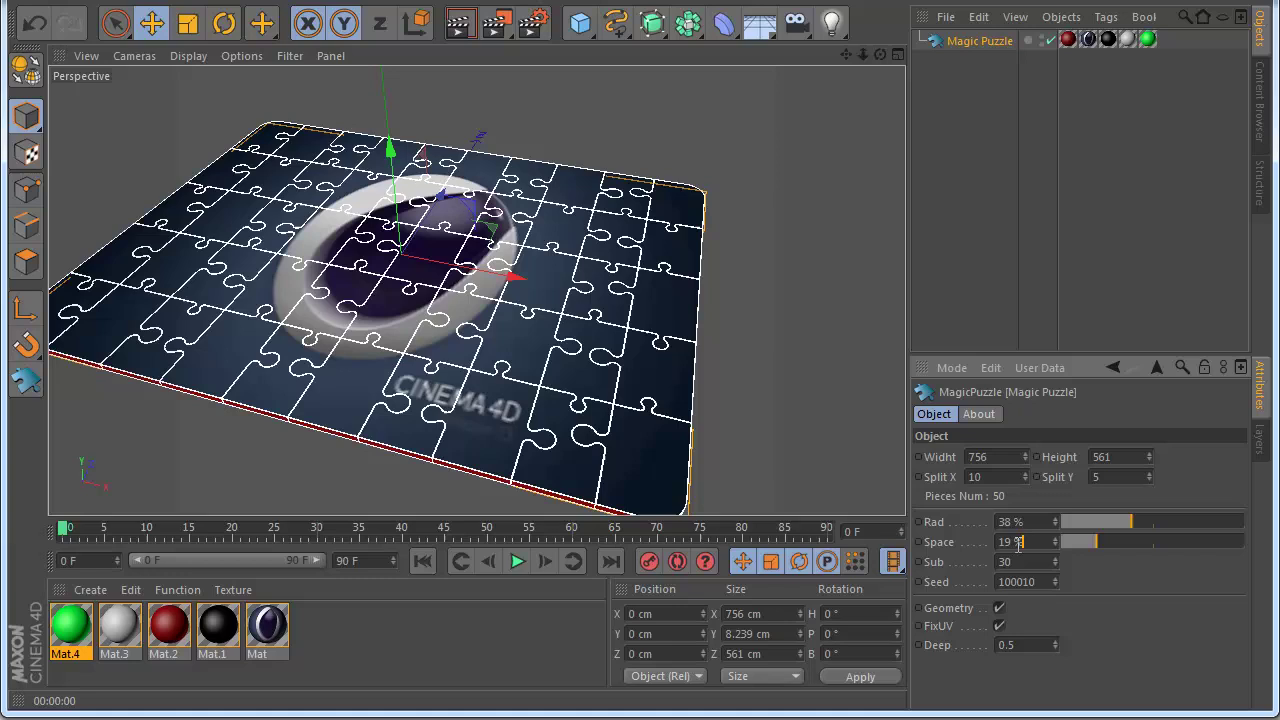
type("5")
key("Return")
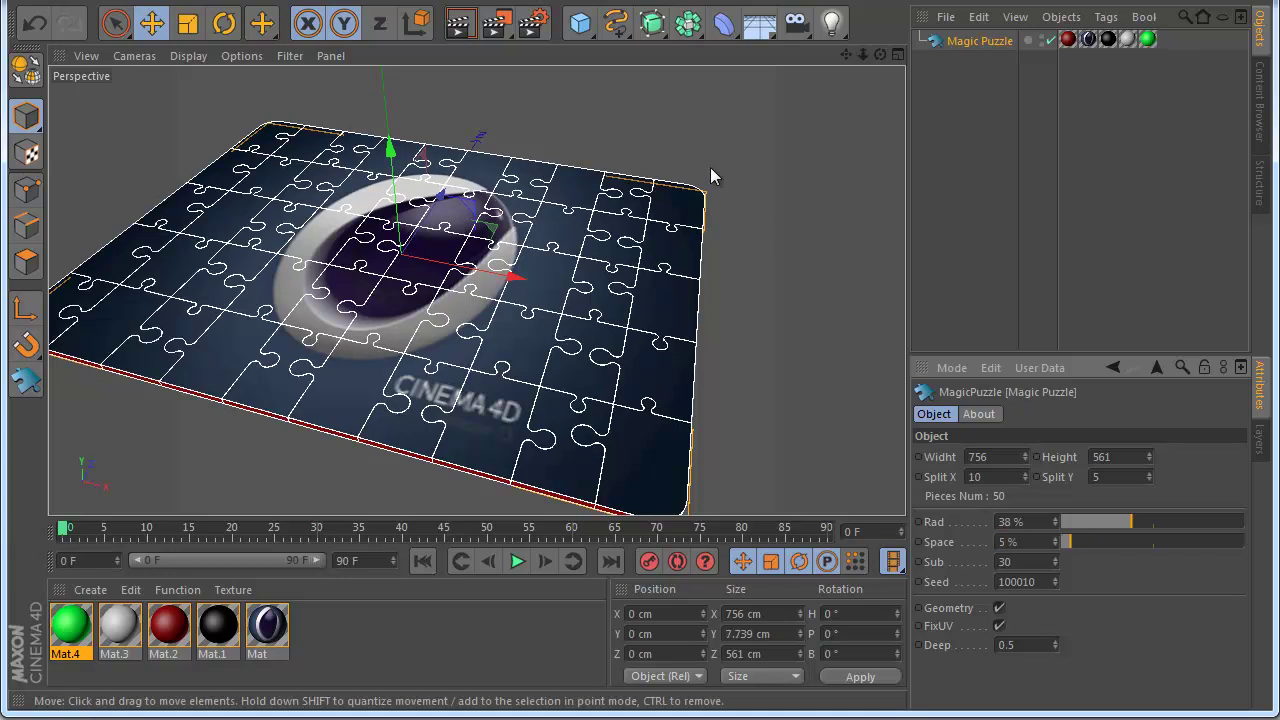
left_click(459, 22)
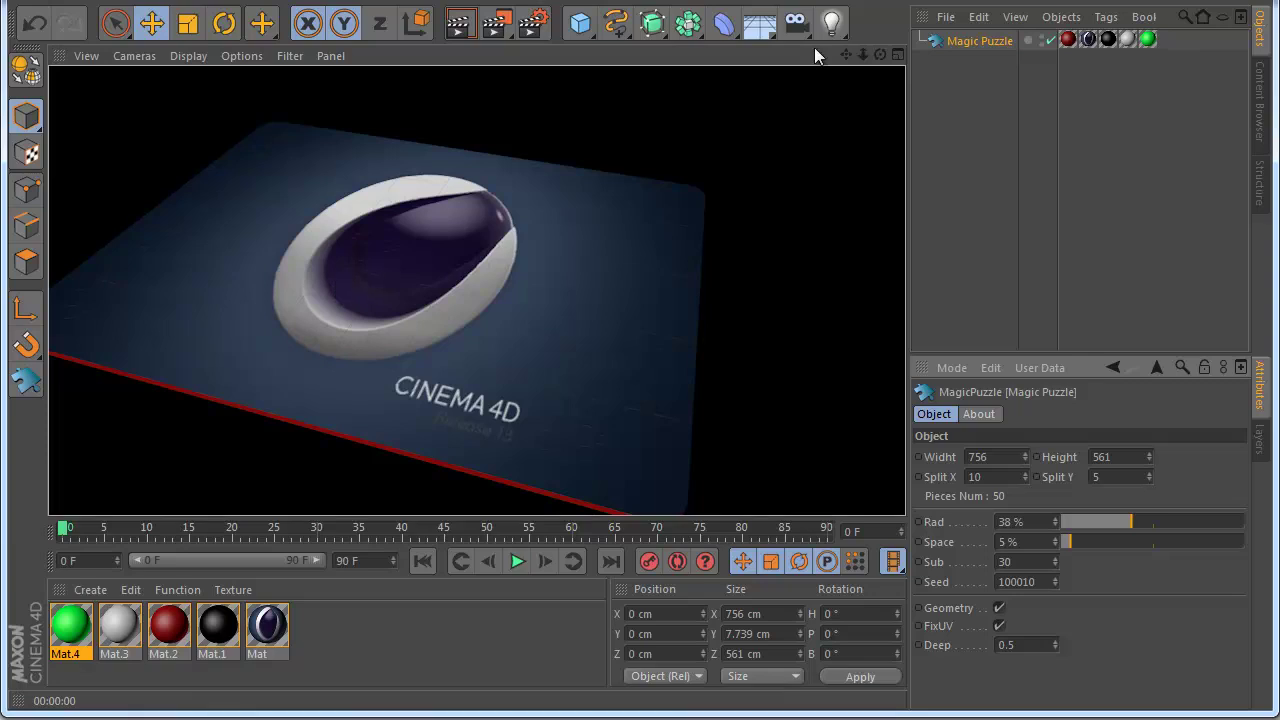
Step: Add an omni light with area shadows about 161 cm above the puzzle and render the view
left_click(831, 22)
left_click_drag(404, 197, 392, 66)
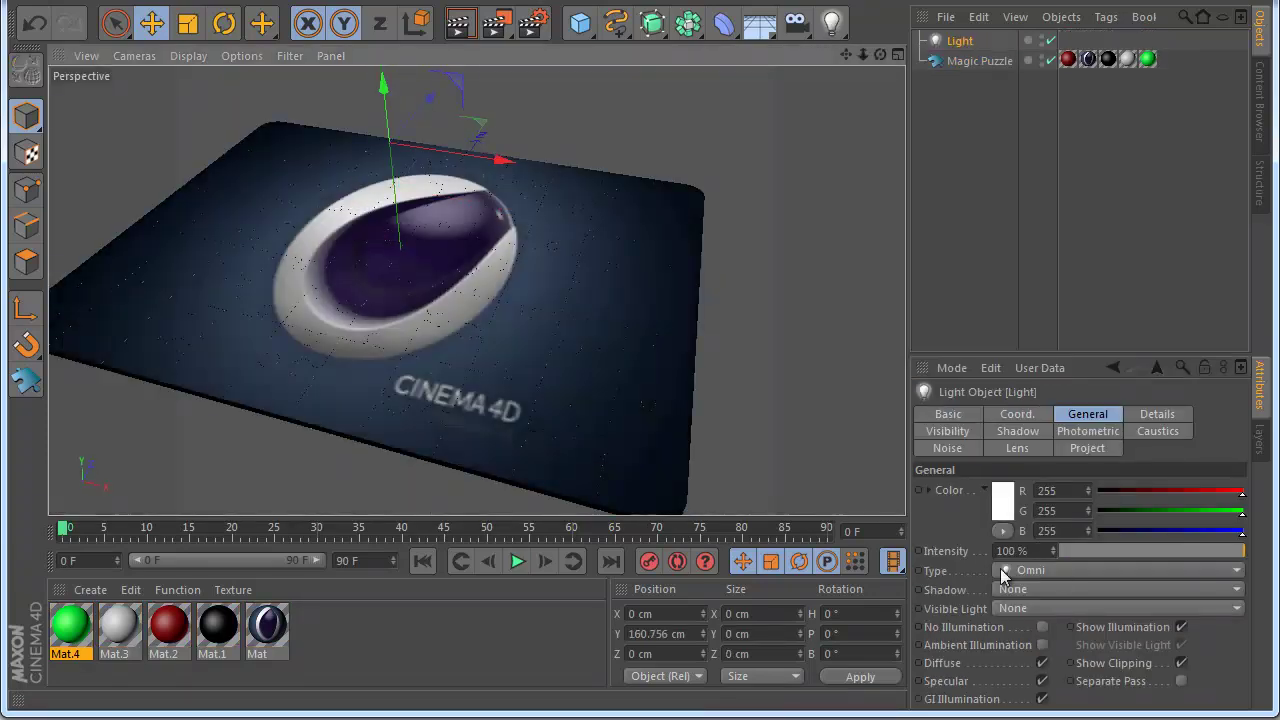
left_click(1100, 589)
left_click(1040, 630)
left_click(1014, 590)
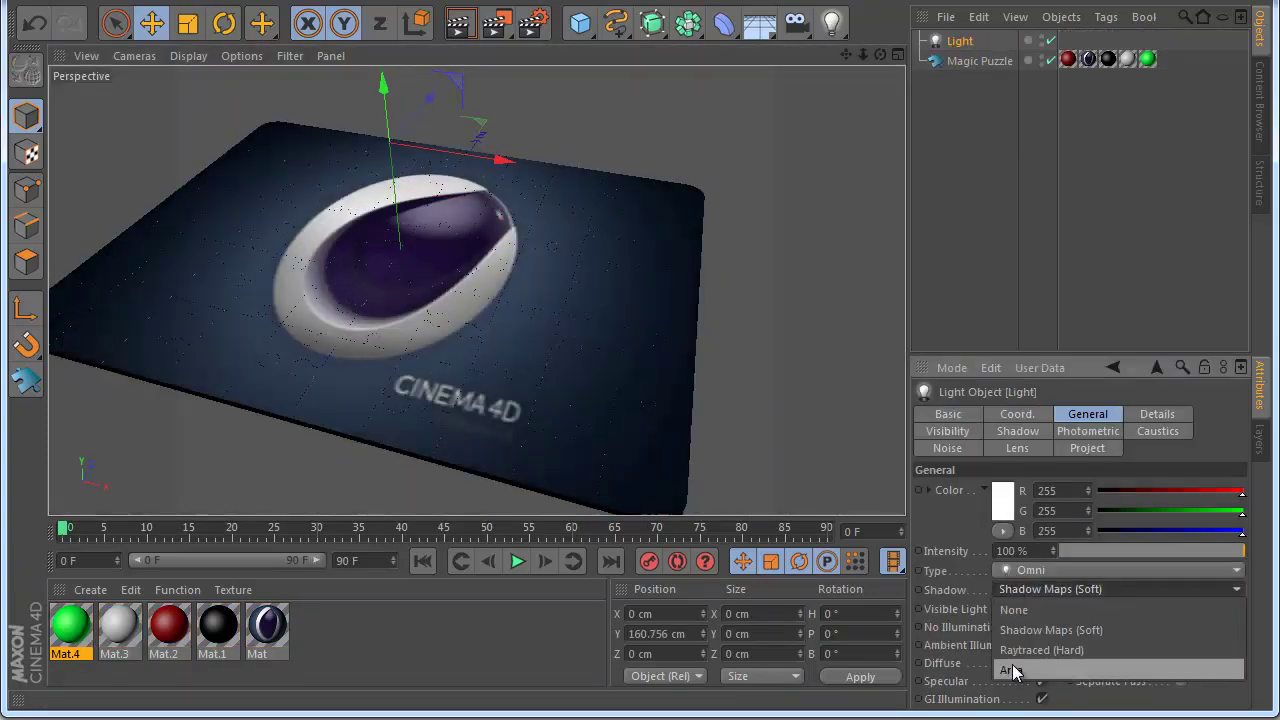
left_click(1010, 670)
left_click(458, 36)
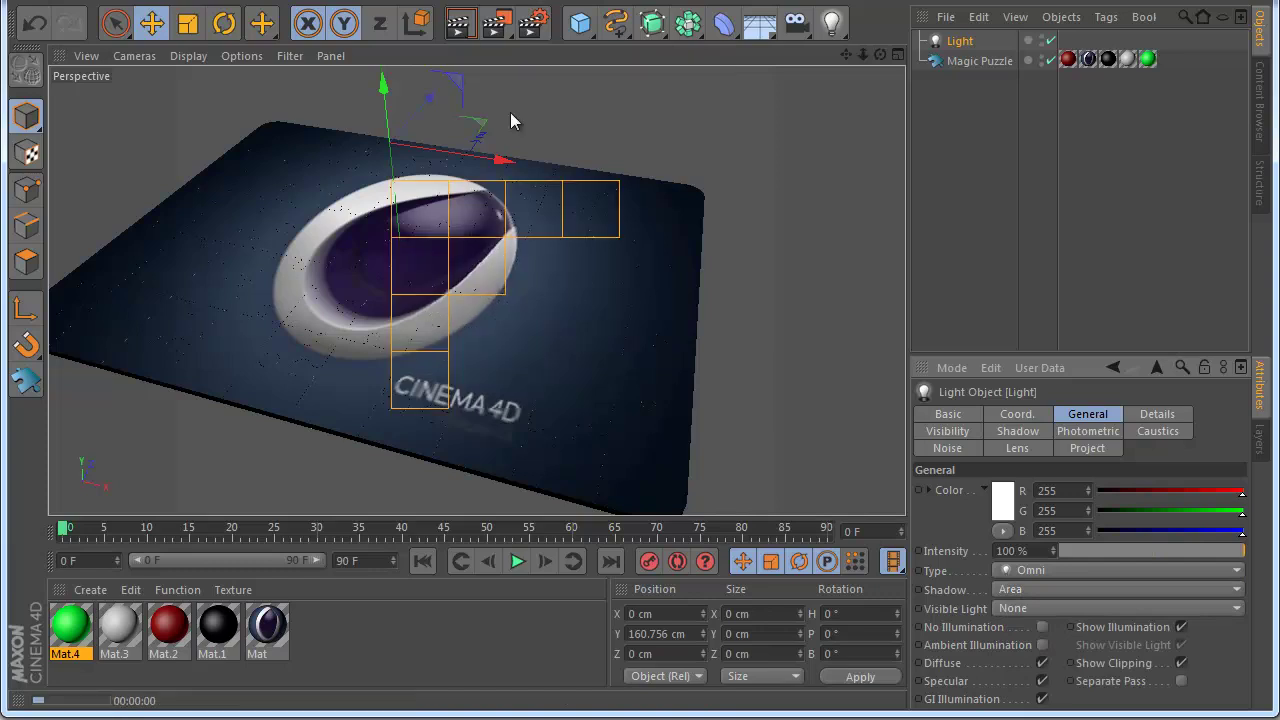
Step: Set the puzzle's Split Y to 10 and its Space to 10 %, and render the view
left_click(980, 61)
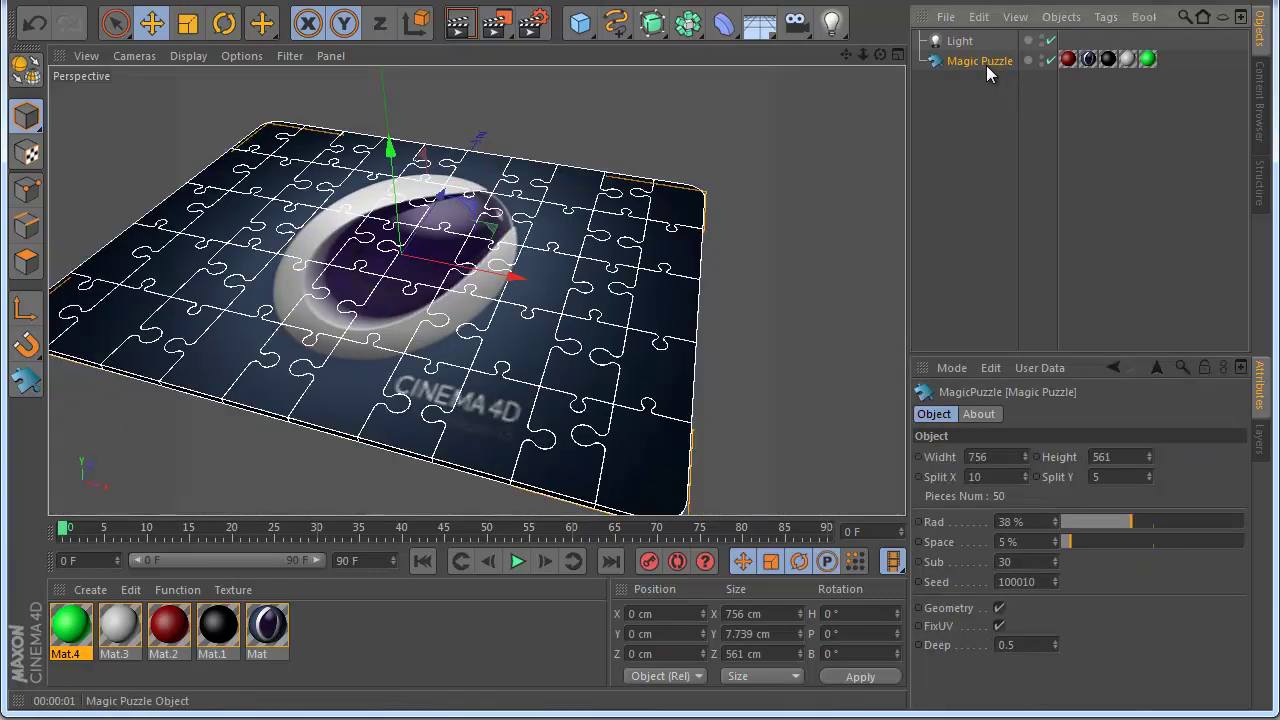
left_click(1008, 541)
left_click(968, 477)
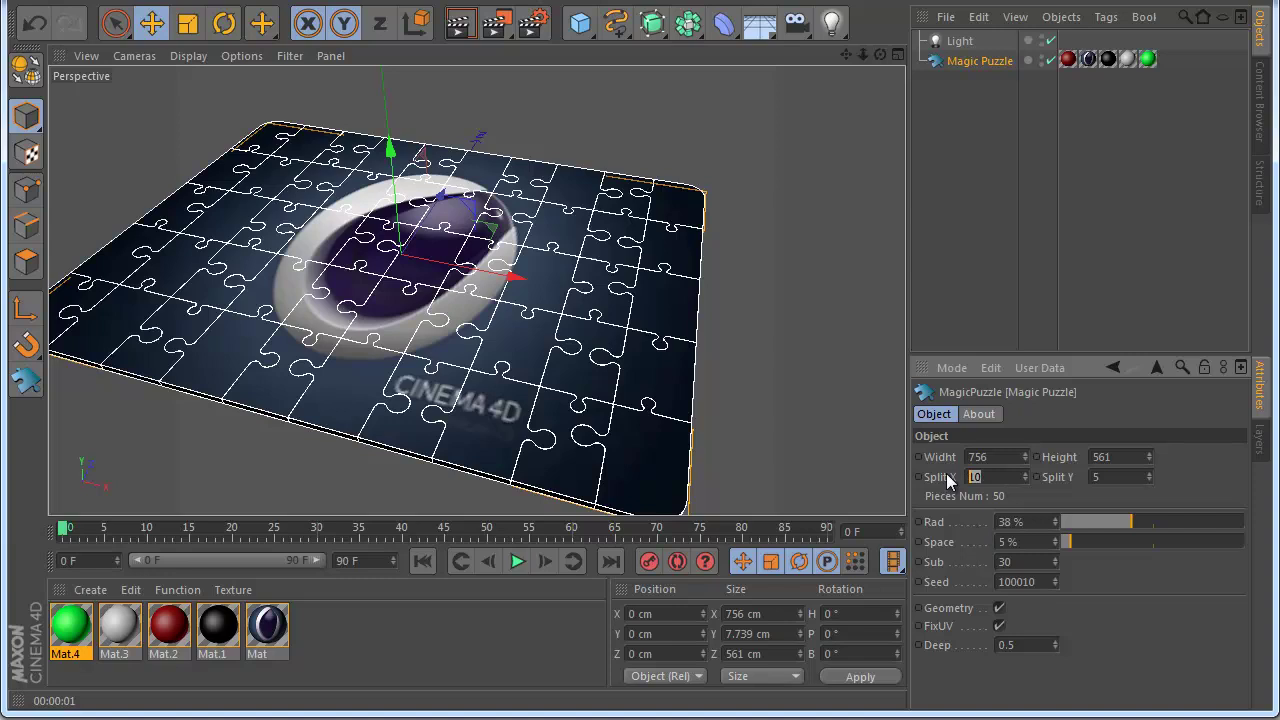
type("10")
key("Return")
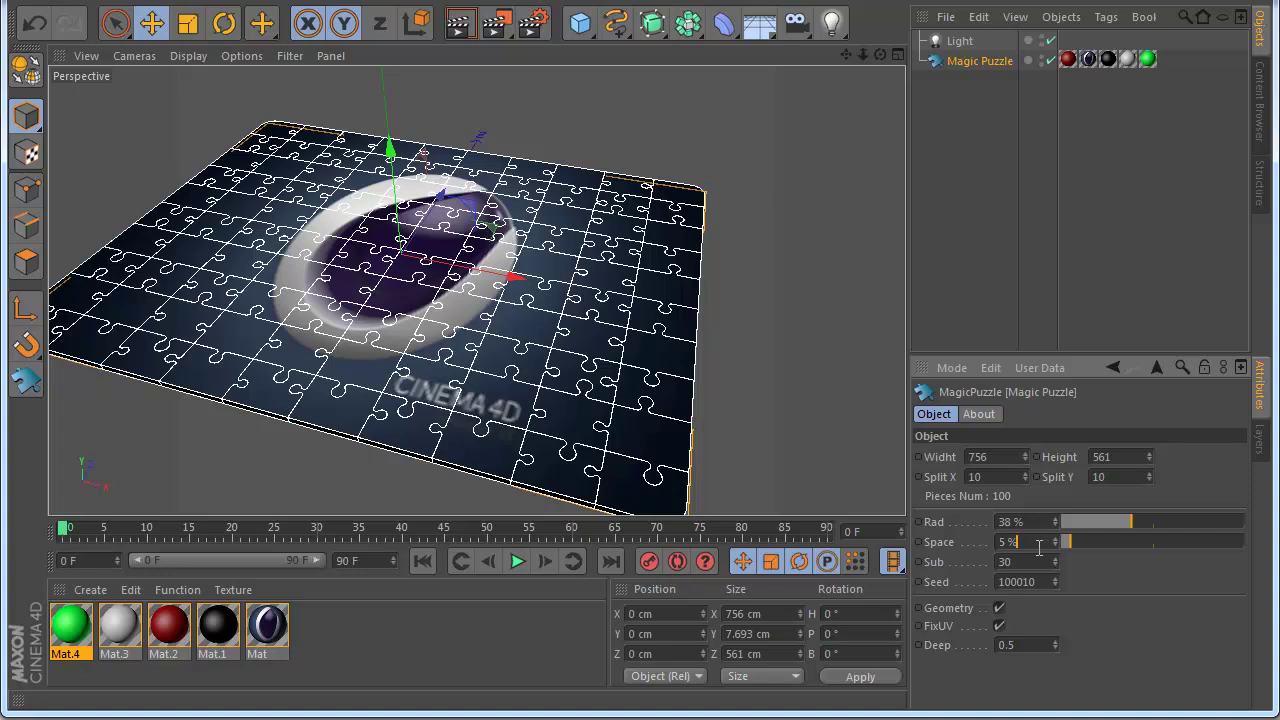
type("10")
key("Return")
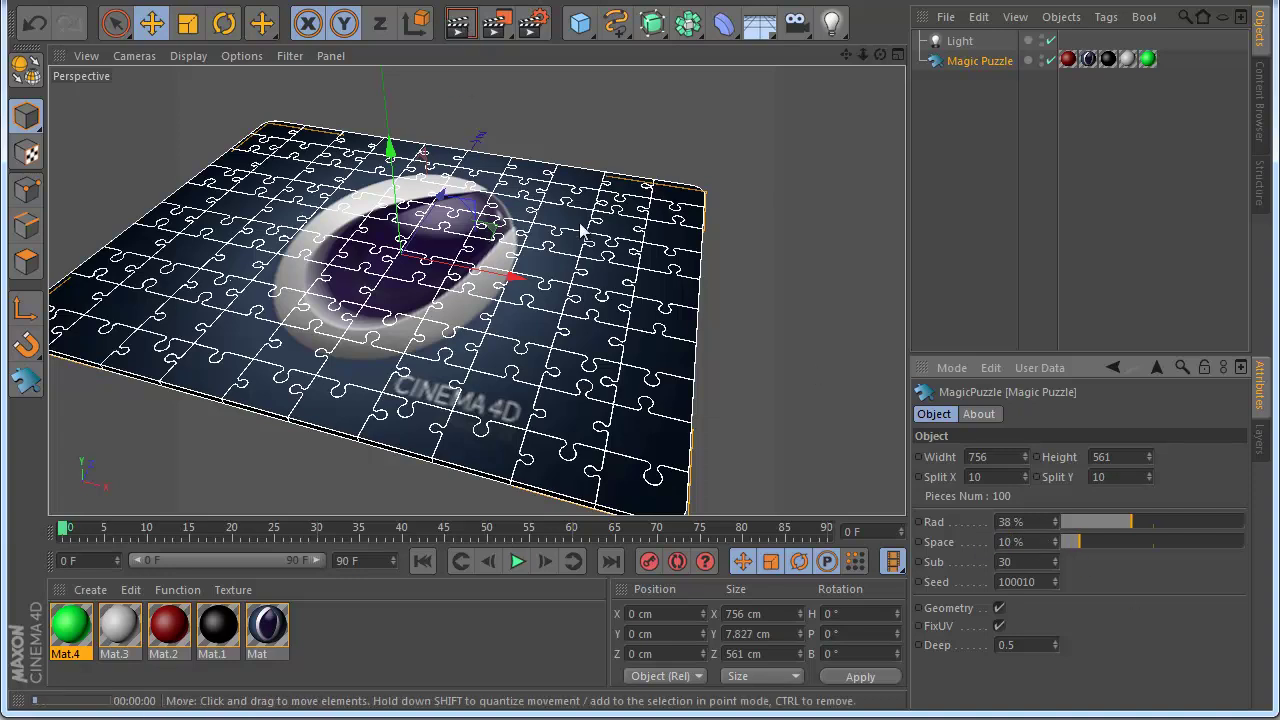
key("ctrl+r")
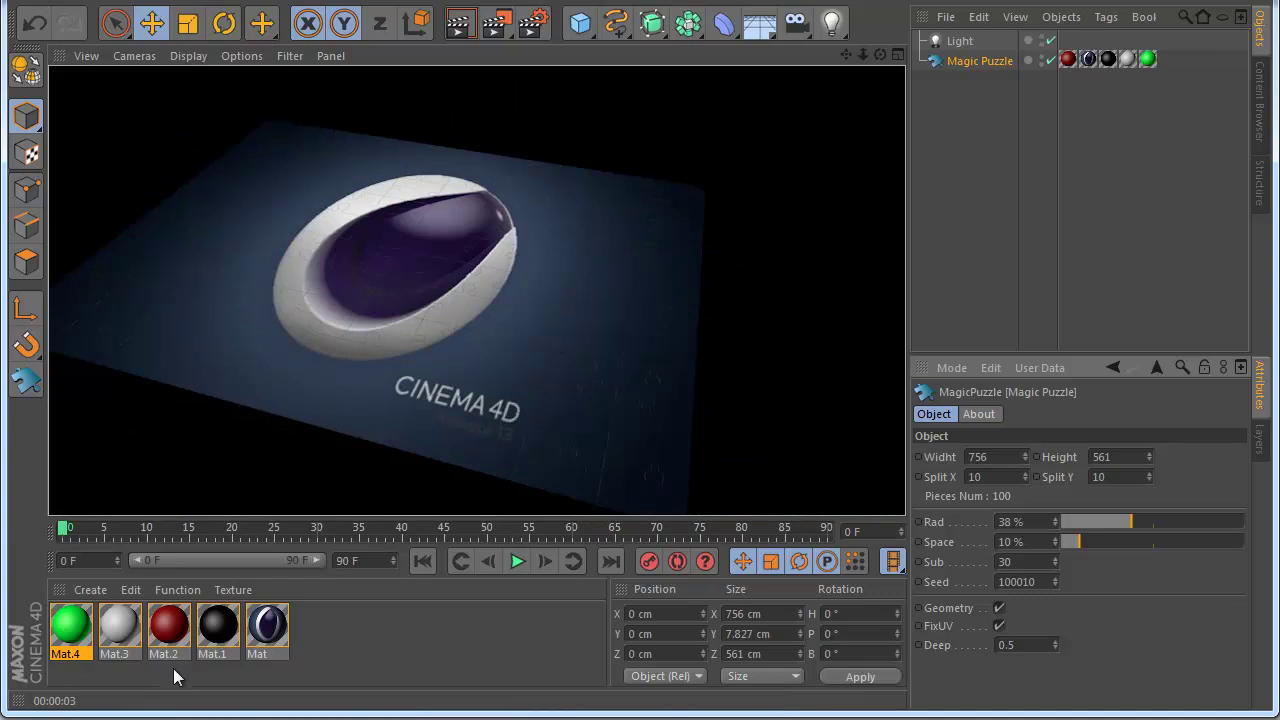
Step: Disable the specular channel of the black edge material and render the view
double_click(216, 627)
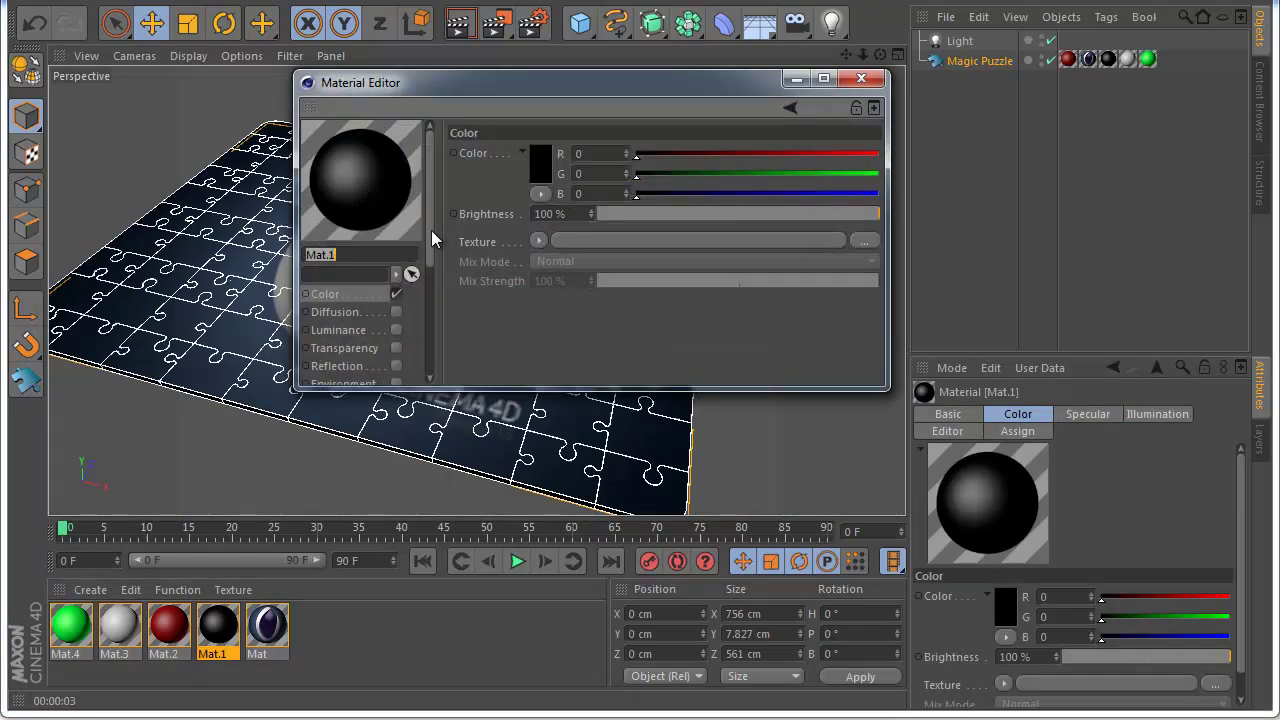
scroll(434, 237, "down", 5)
left_click(396, 269)
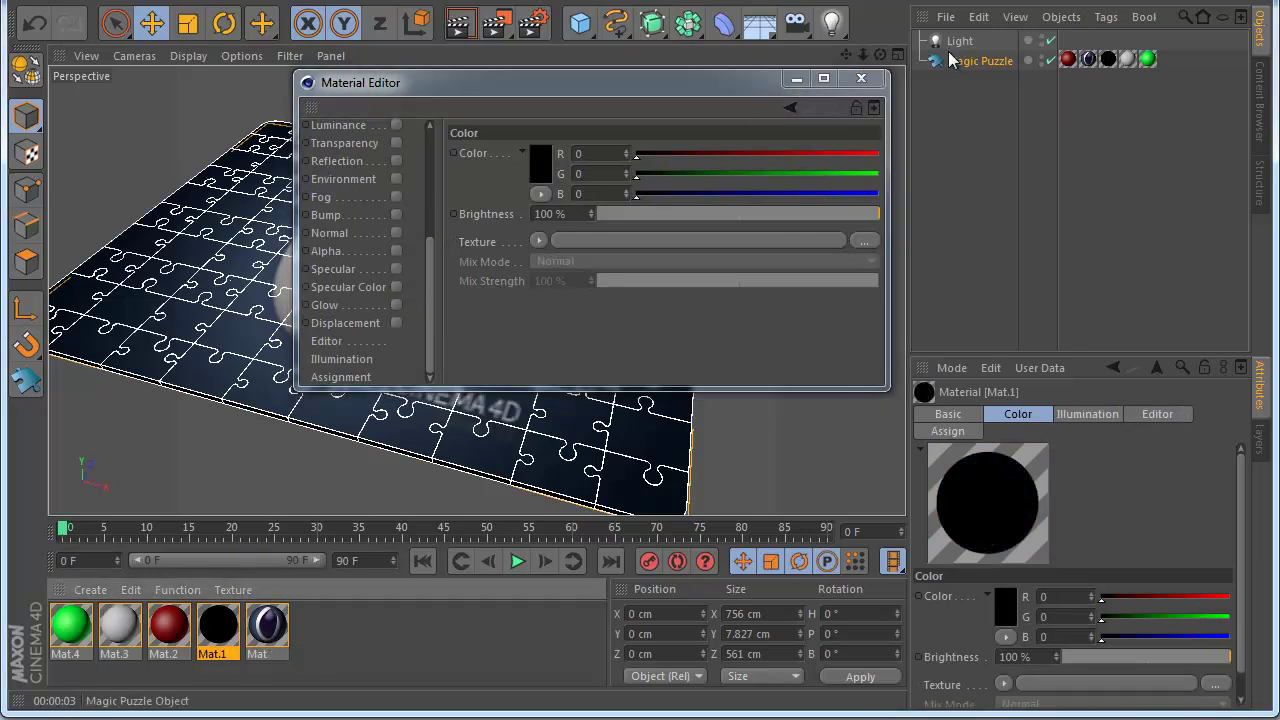
left_click(861, 78)
left_click(462, 26)
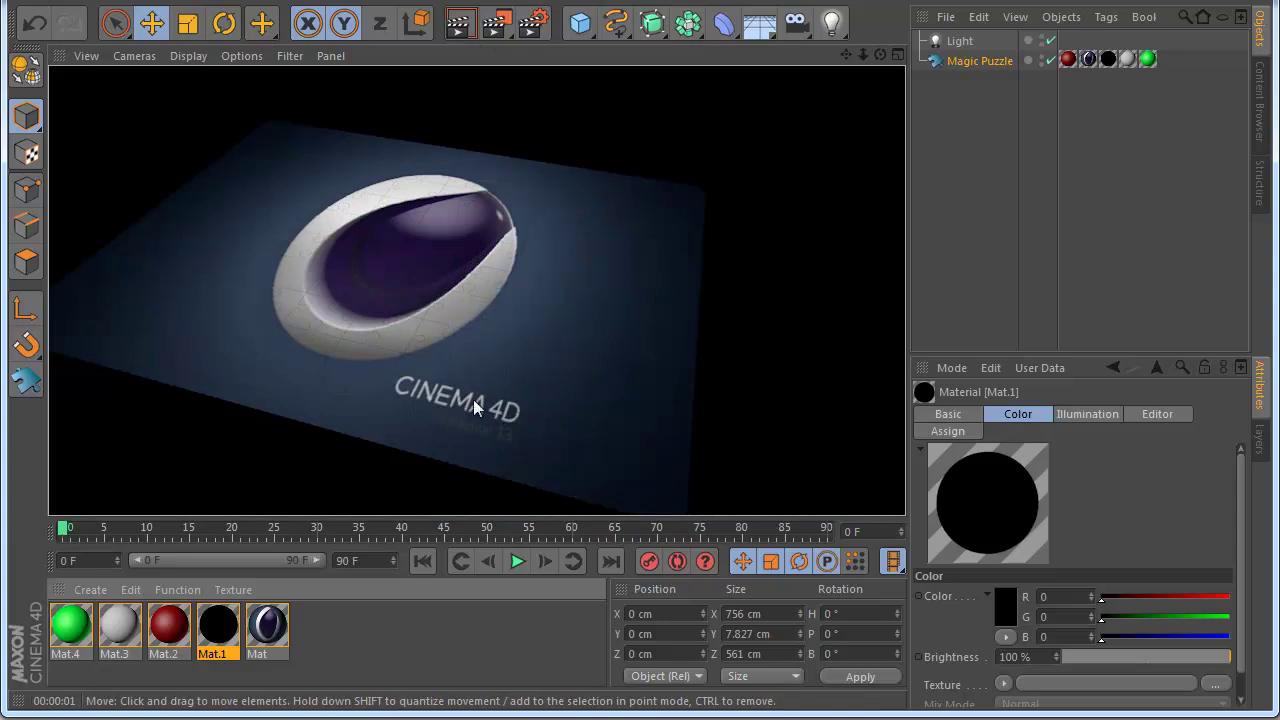
left_click(460, 284)
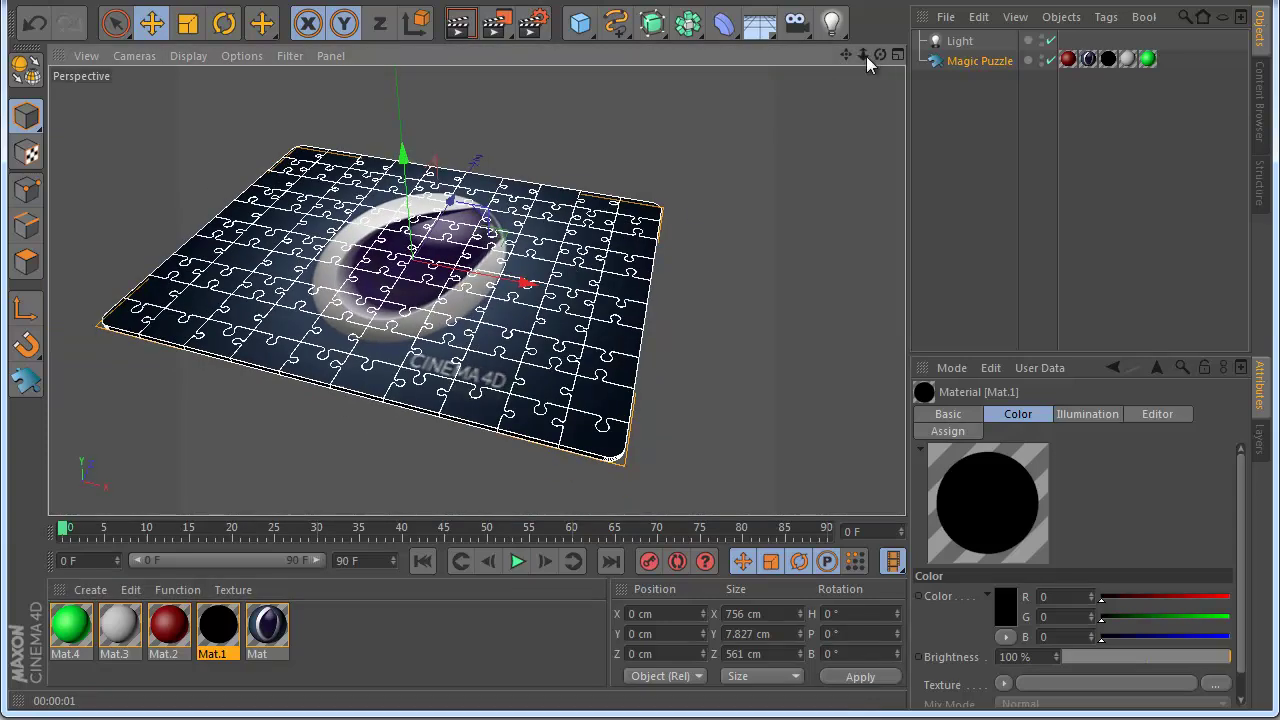
Step: Open the image material of the puzzle's top faces to check its texture resolution
left_click_drag(880, 55, 651, 449)
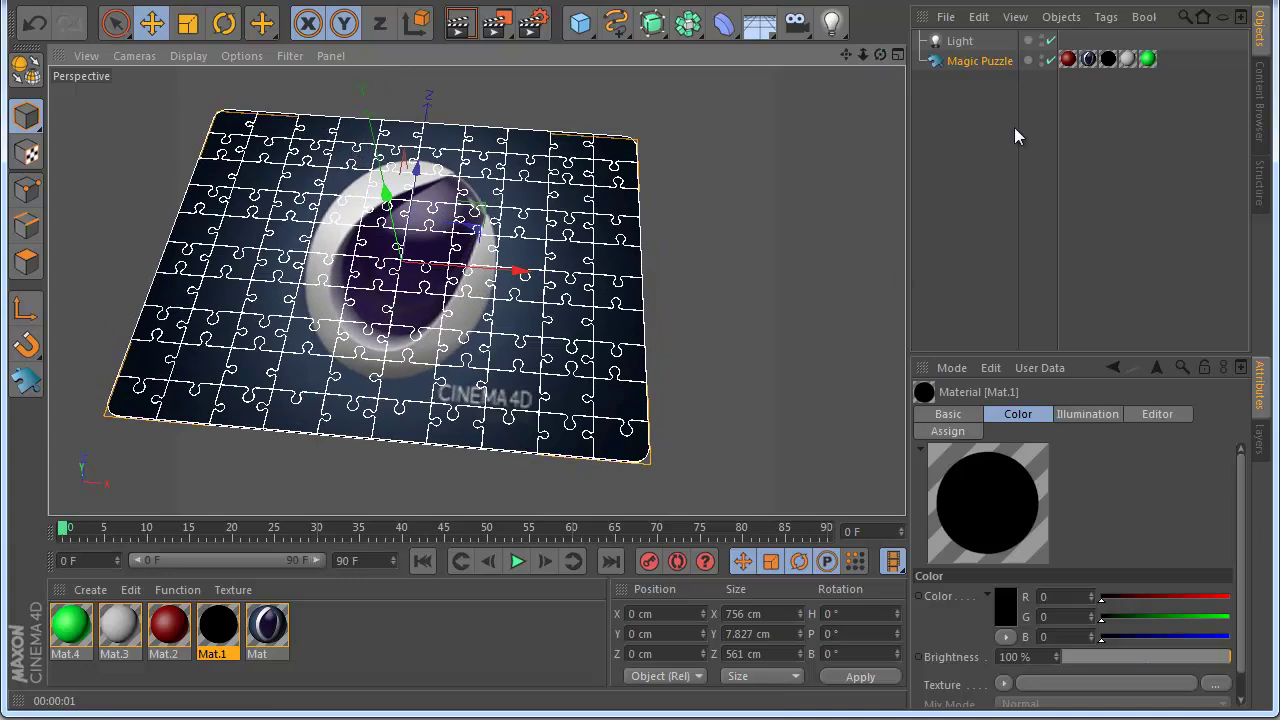
left_click(975, 61)
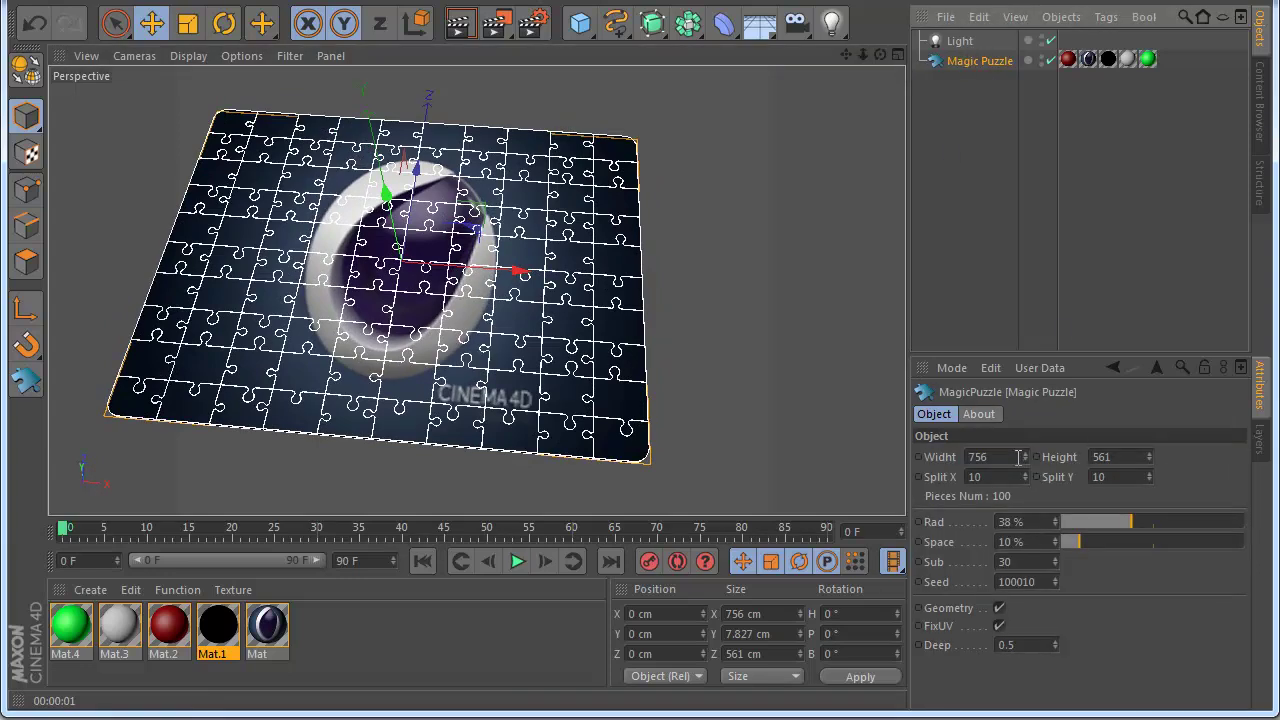
double_click(275, 632)
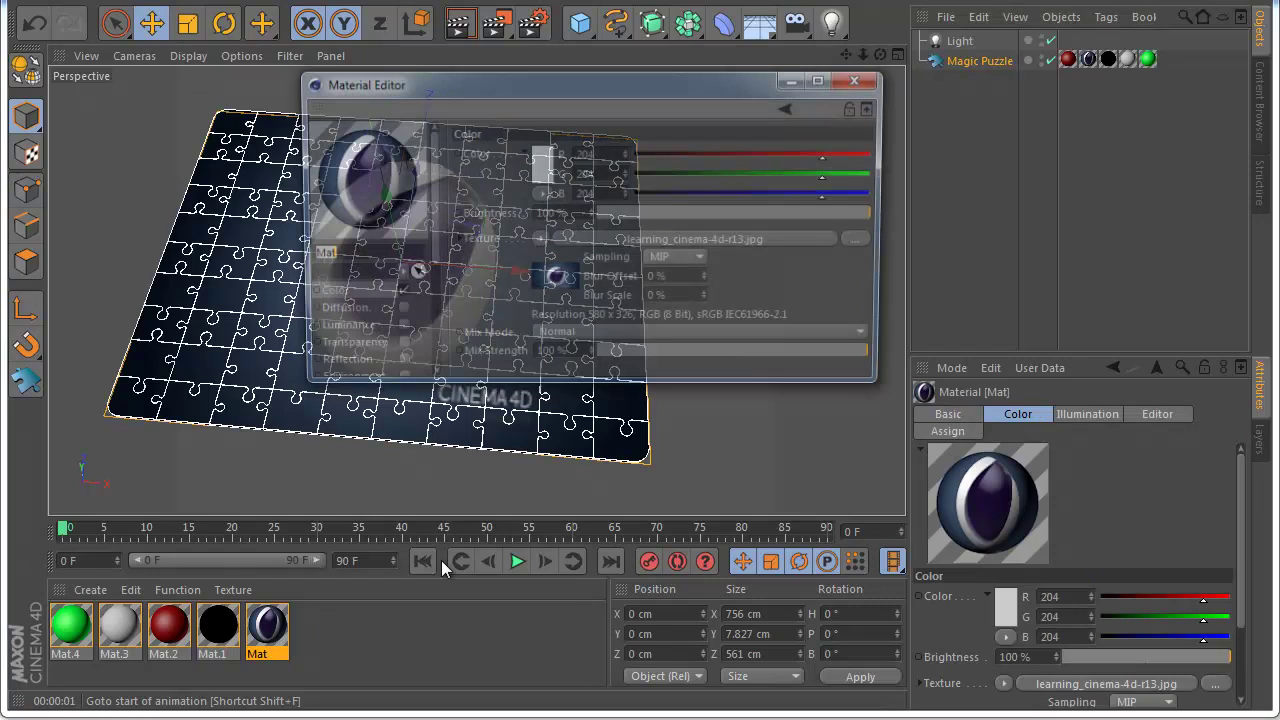
Step: Resize the puzzle to a width of 580 and a height of 326 to match the image texture, and render it
left_click(960, 41)
left_click(980, 61)
double_click(995, 457)
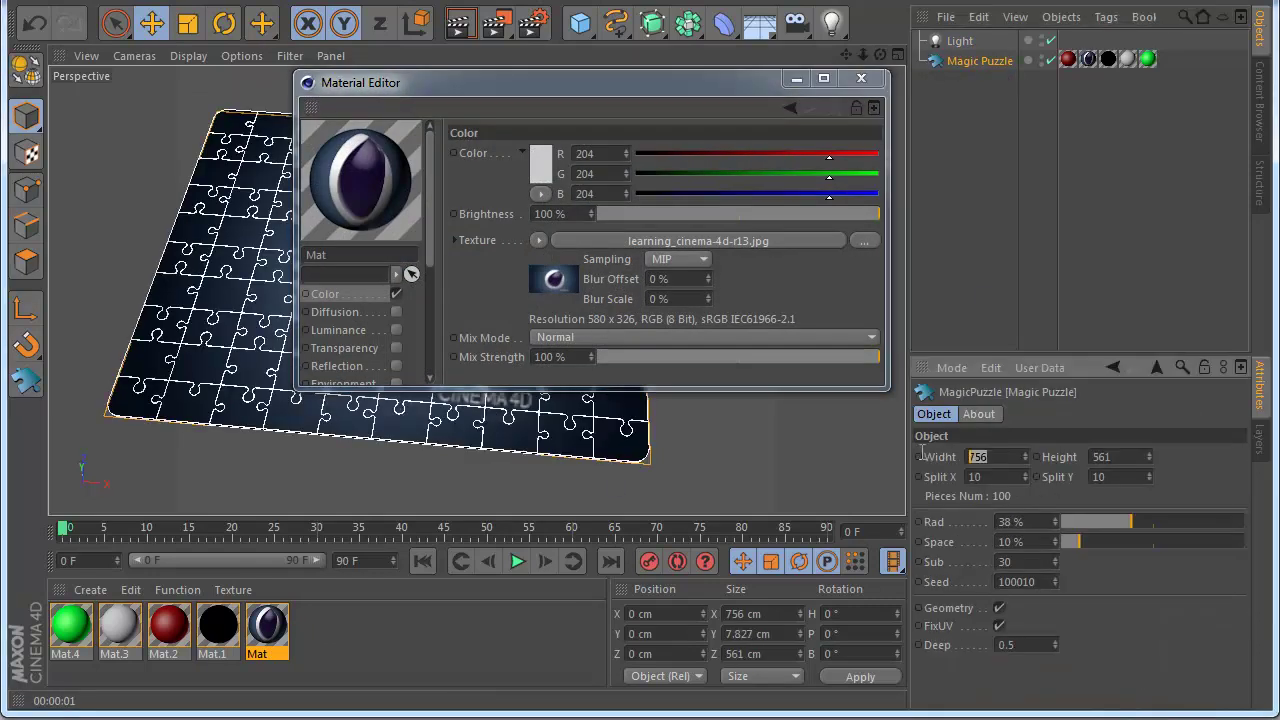
type("80")
left_click(1106, 456)
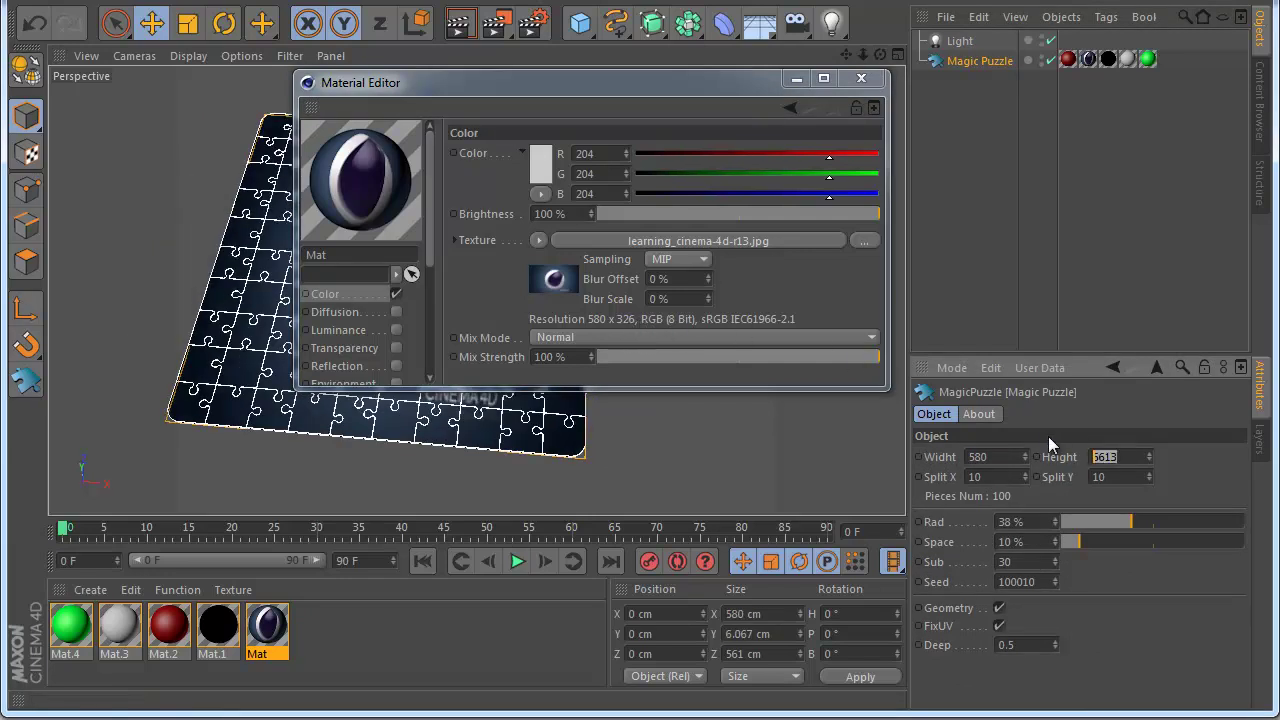
type("326")
key("Return")
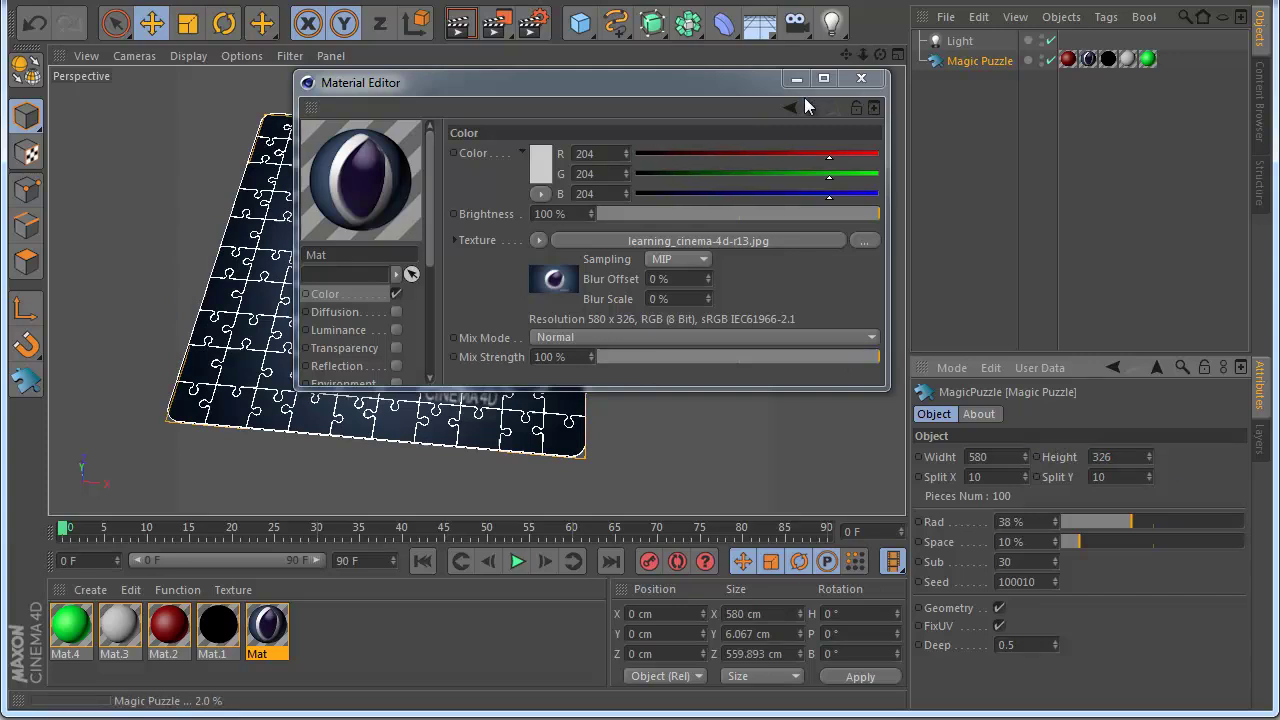
left_click(796, 80)
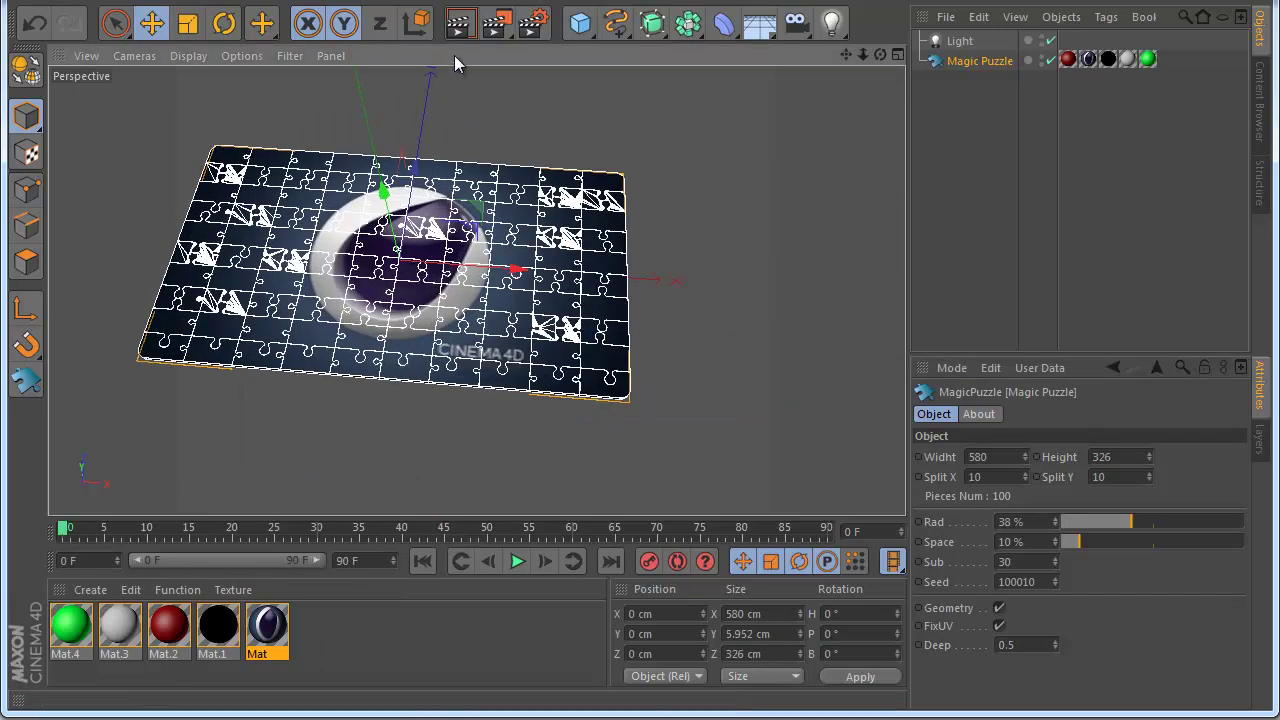
left_click(459, 30)
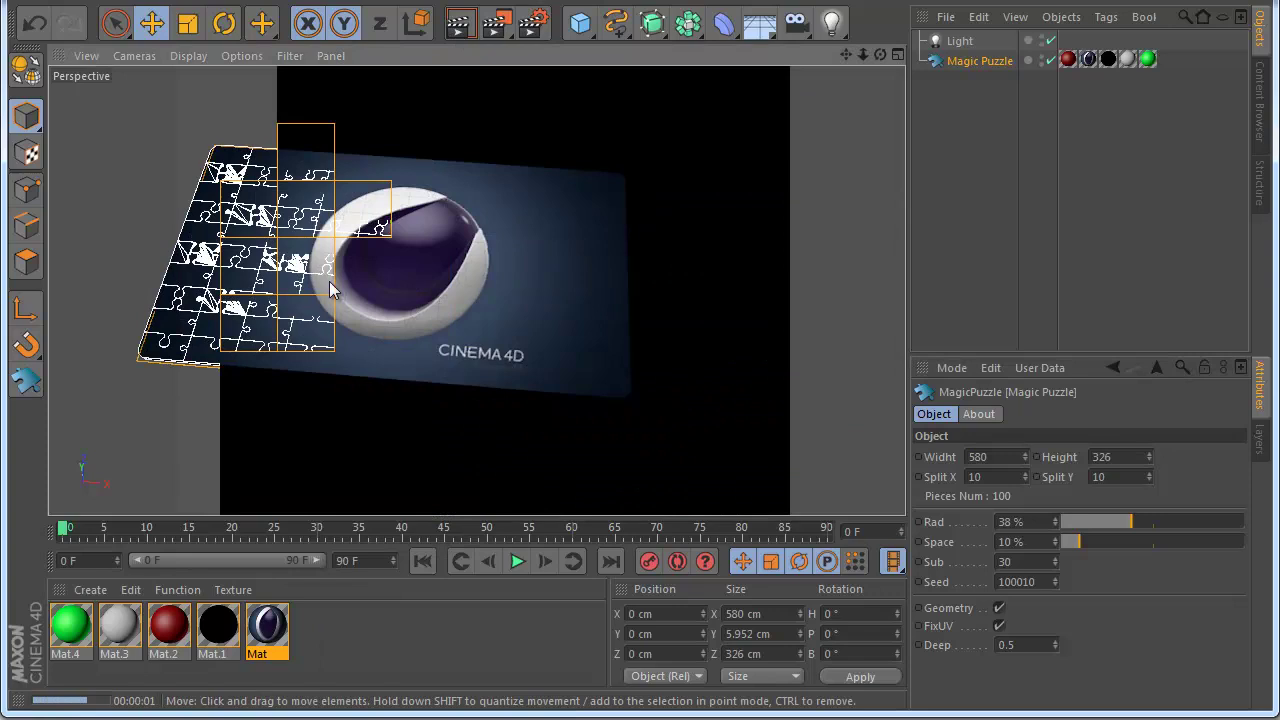
left_click(364, 210)
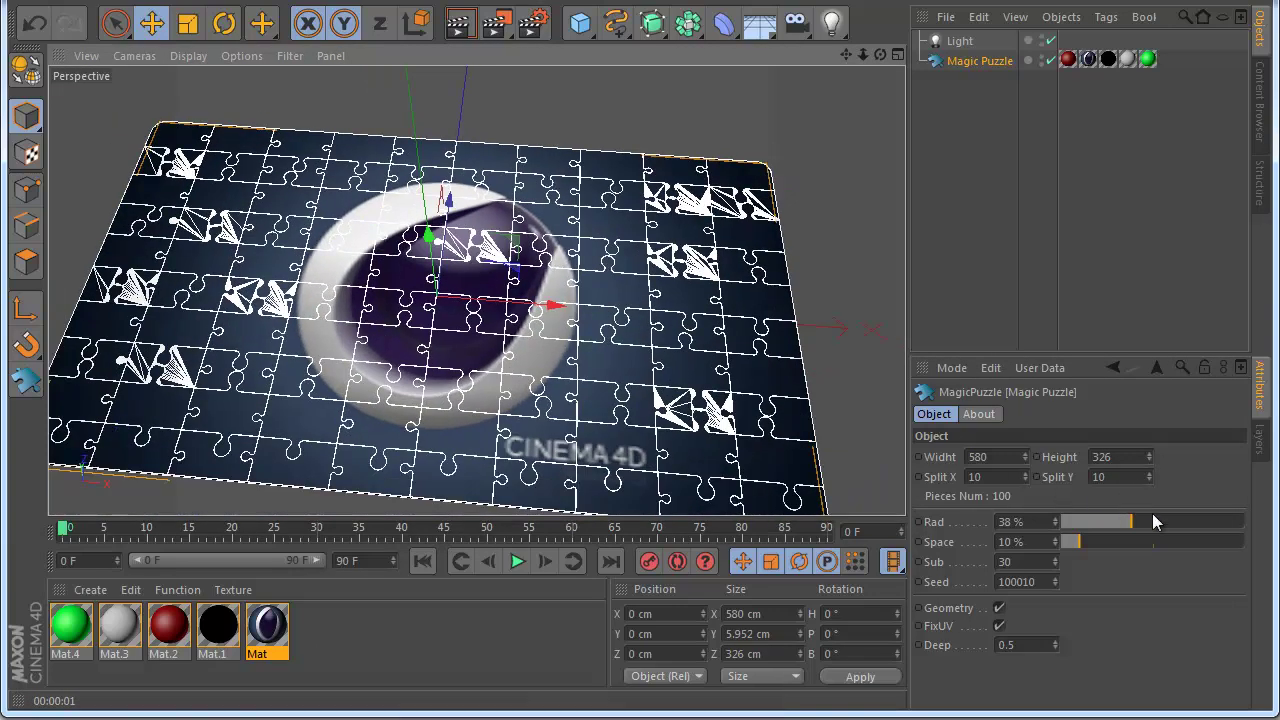
Step: Set the puzzle's Split Y to 19 and Split X to 20, and render the view
double_click(1101, 478)
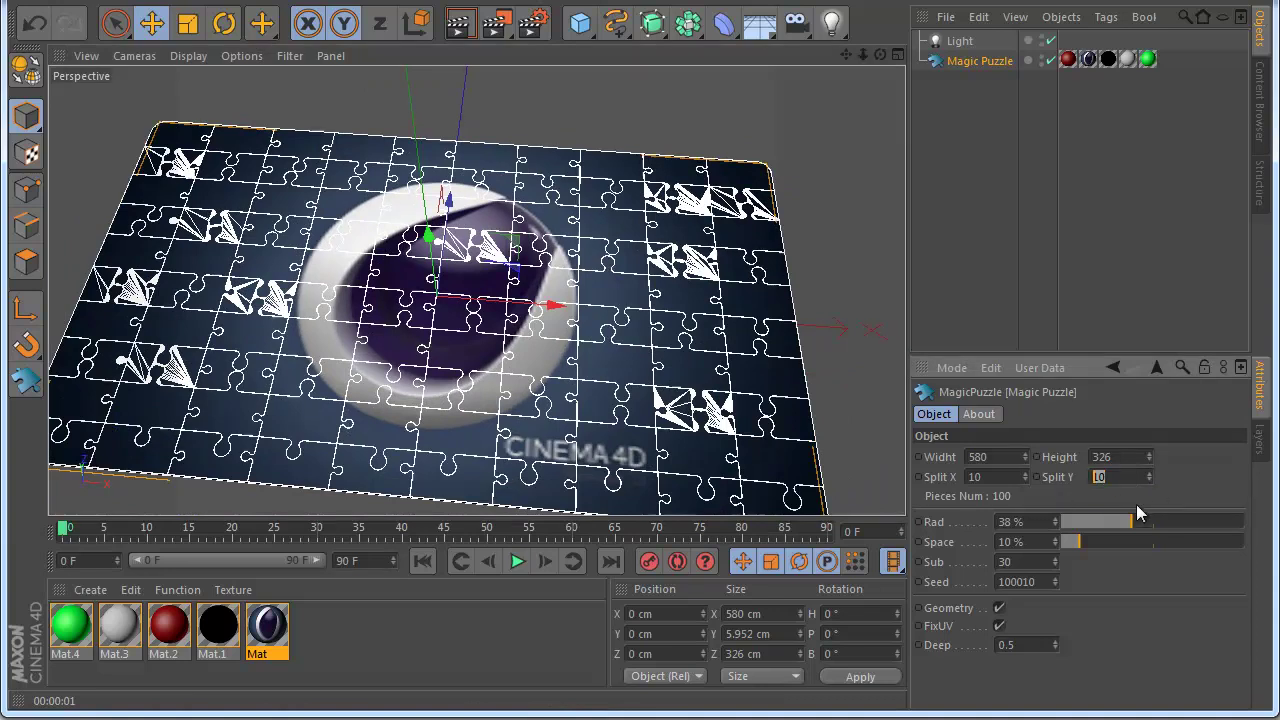
type("19")
key("Return")
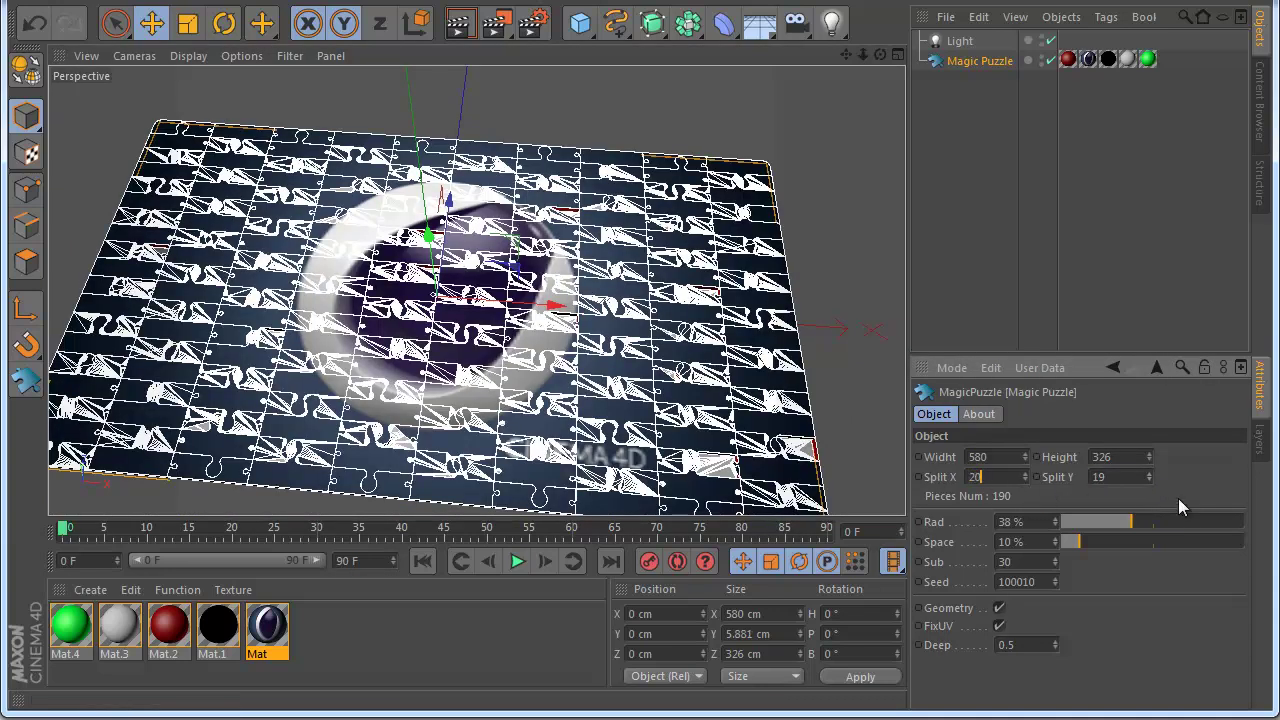
key("Return")
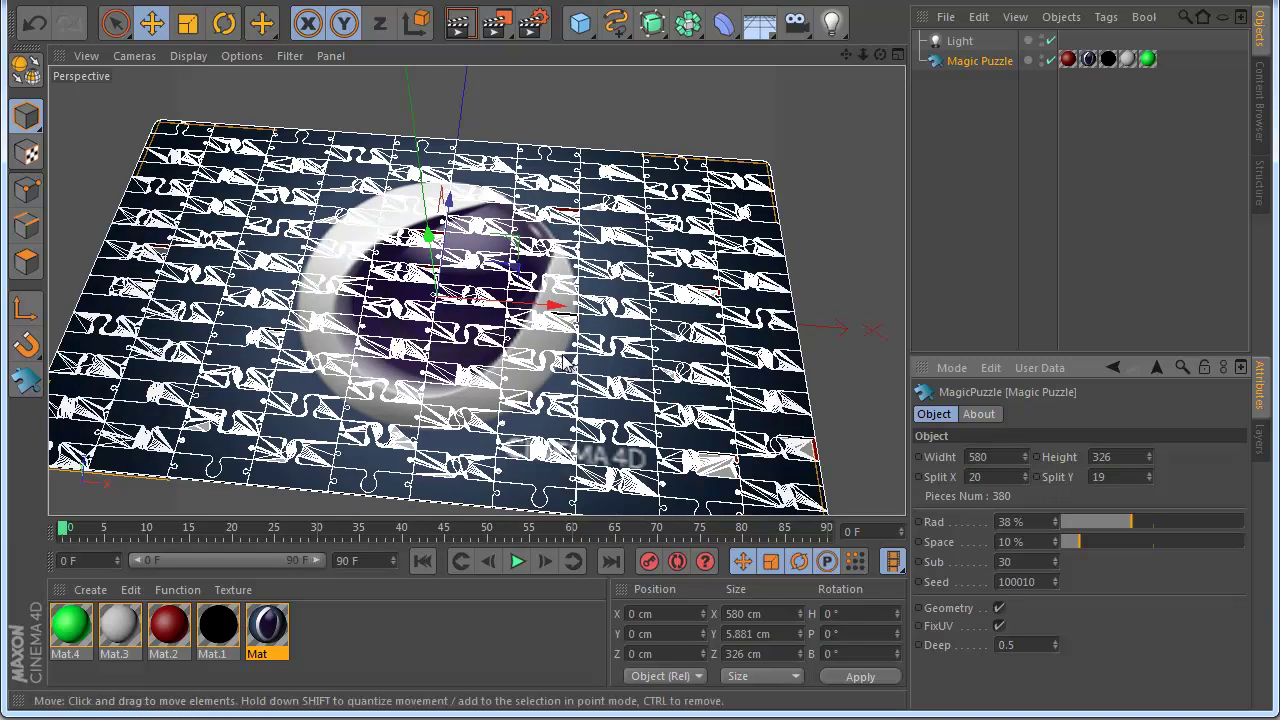
left_click(459, 22)
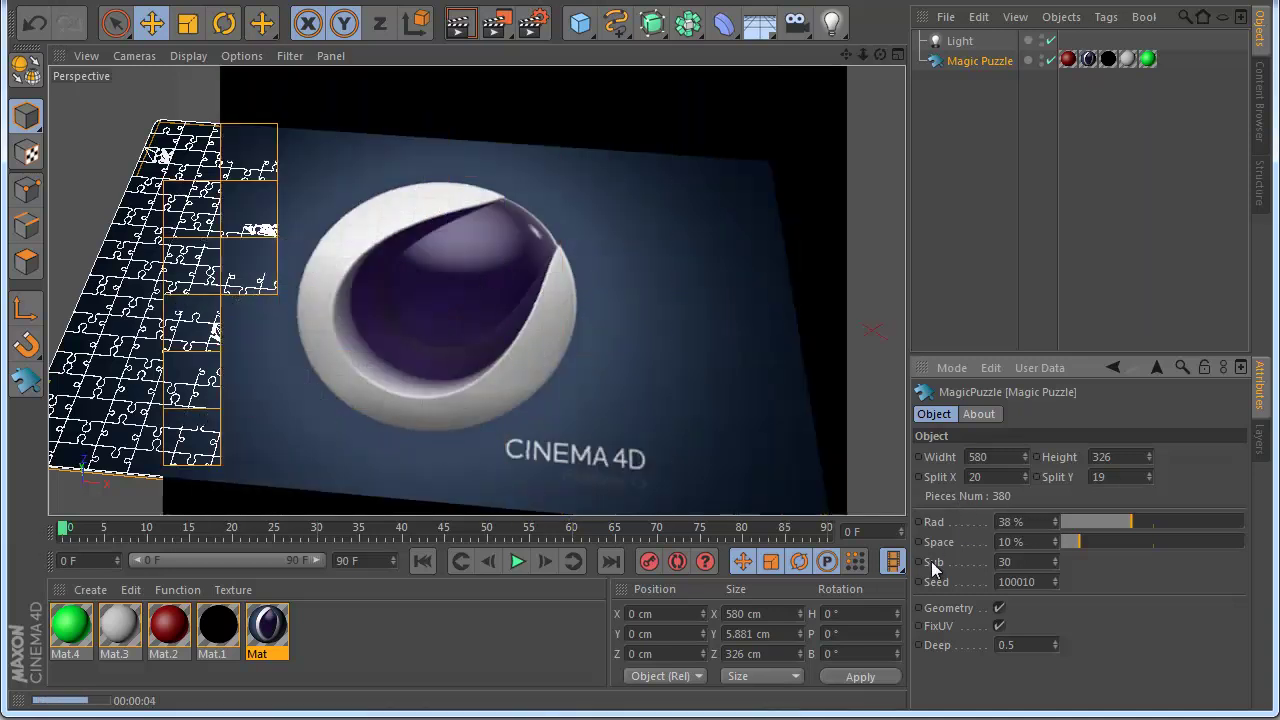
Step: Convert the Magic Puzzle into an editable object and expand its hierarchy of individual pieces
scroll(556, 386, "down", 1)
scroll(558, 387, "down", 2)
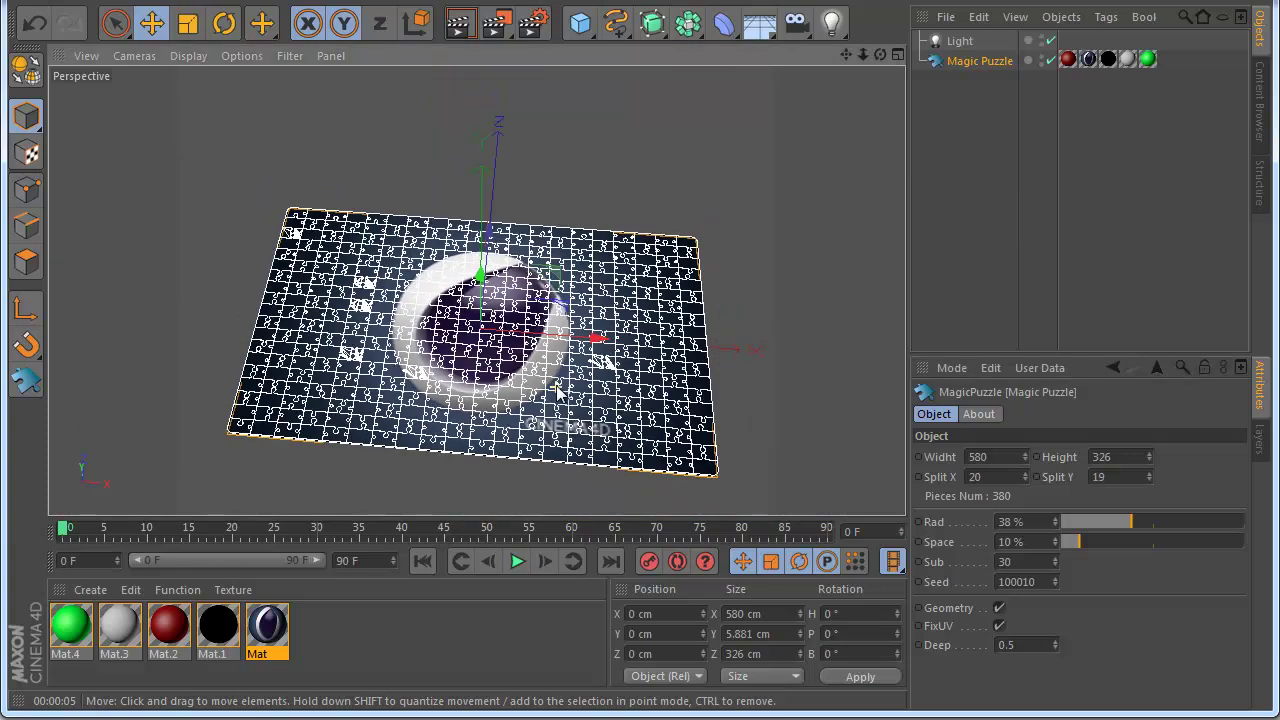
scroll(558, 387, "up", 1)
left_click_drag(846, 55, 824, 40)
left_click(971, 150)
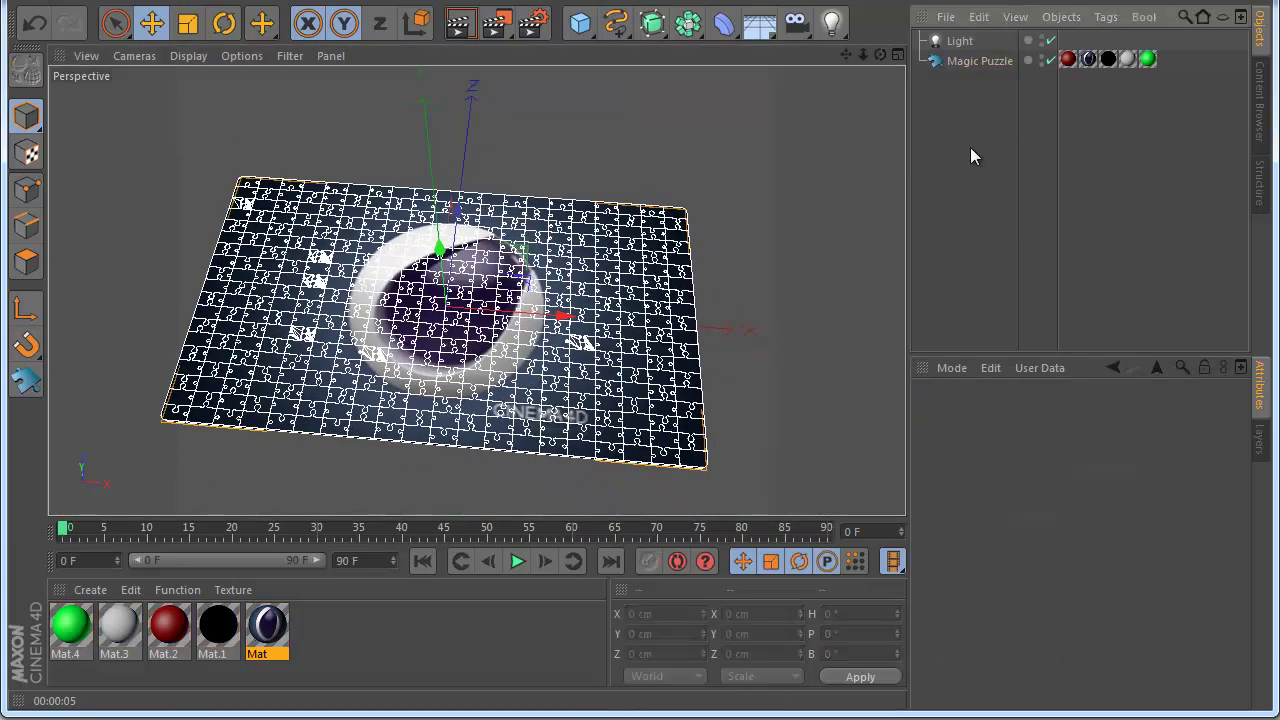
left_click(980, 61)
left_click(26, 68)
left_click(919, 61)
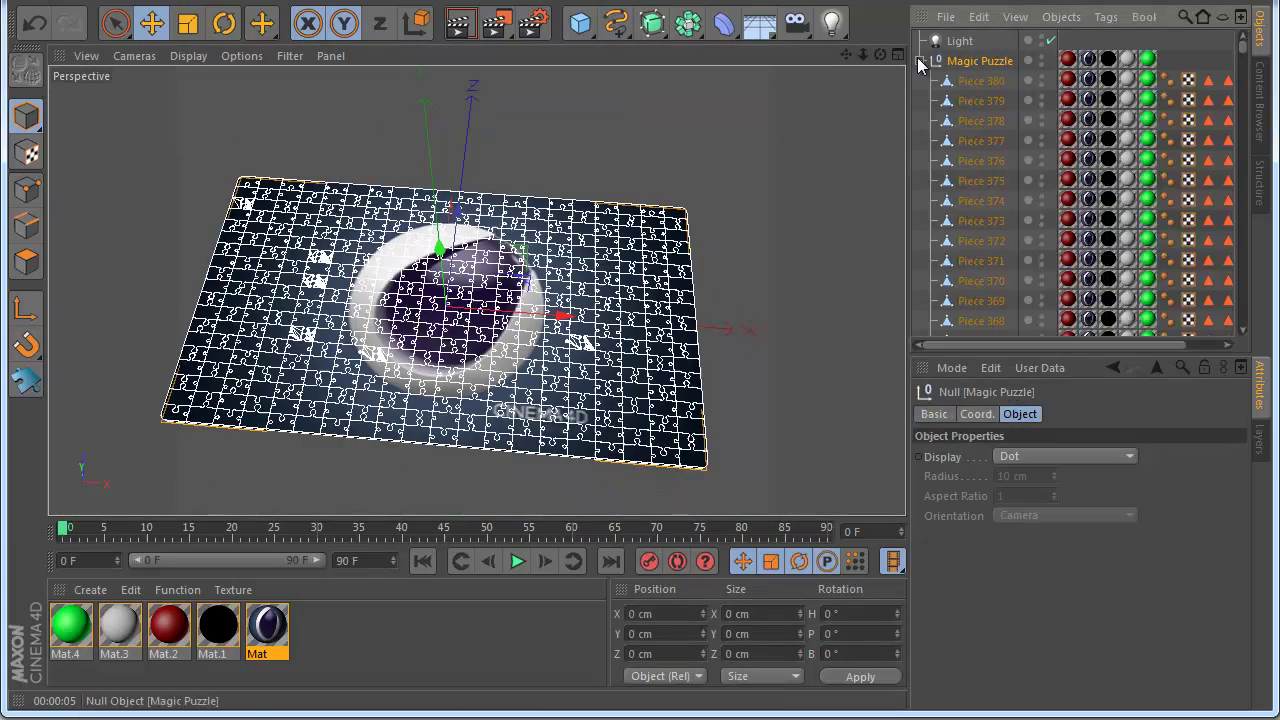
Step: Try moving Piece 380 away from the puzzle, and undo back to the parametric Magic Puzzle
left_click(975, 82)
mouse_move(714, 137)
left_mouse_down()
mouse_move(734, 102)
mouse_move(732, 145)
mouse_move(737, 134)
left_mouse_up()
key("ctrl+z")
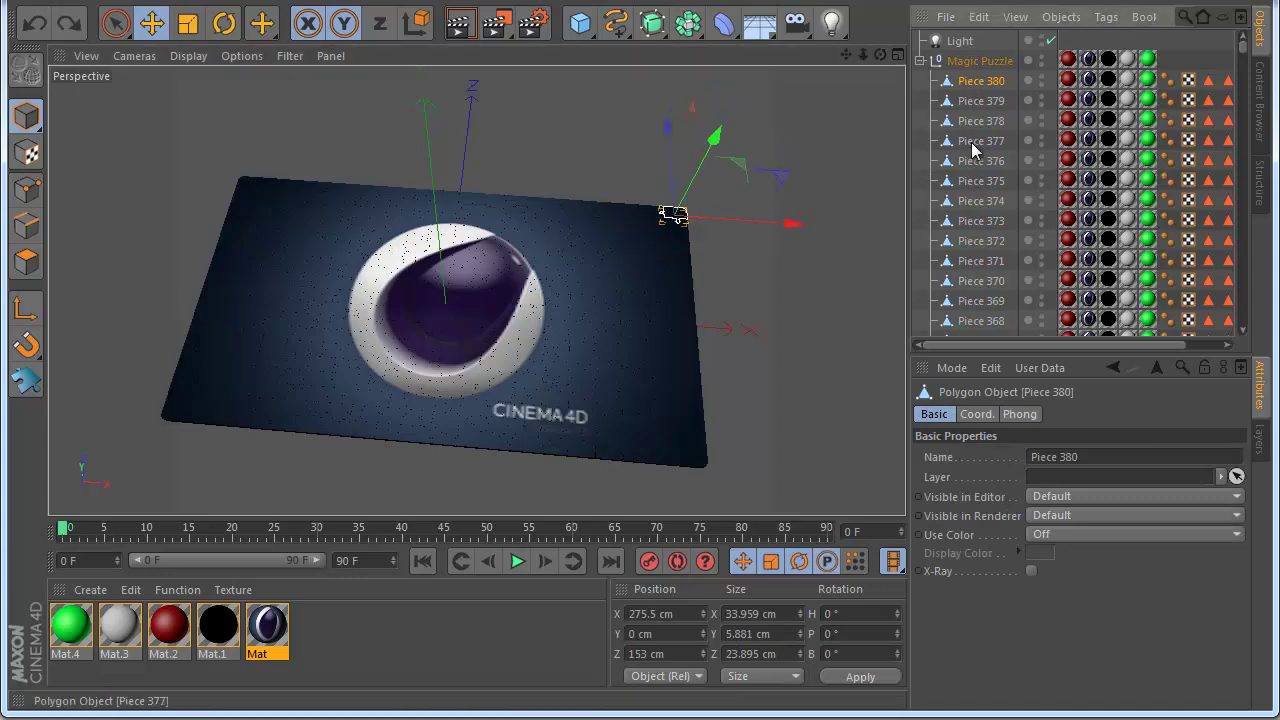
left_click(970, 143)
left_click(24, 27)
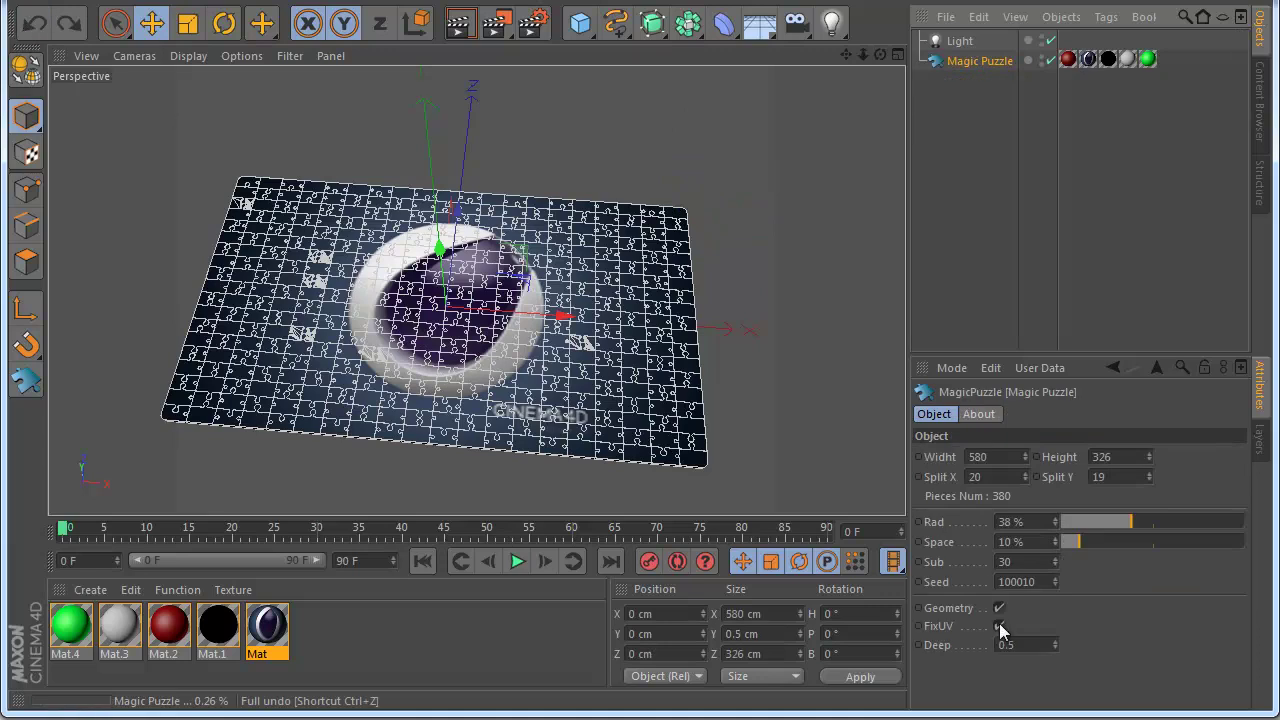
Step: Turn off the puzzle's geometry, make it editable, try moving one piece outline, and undo the move and conversion
left_click(999, 609)
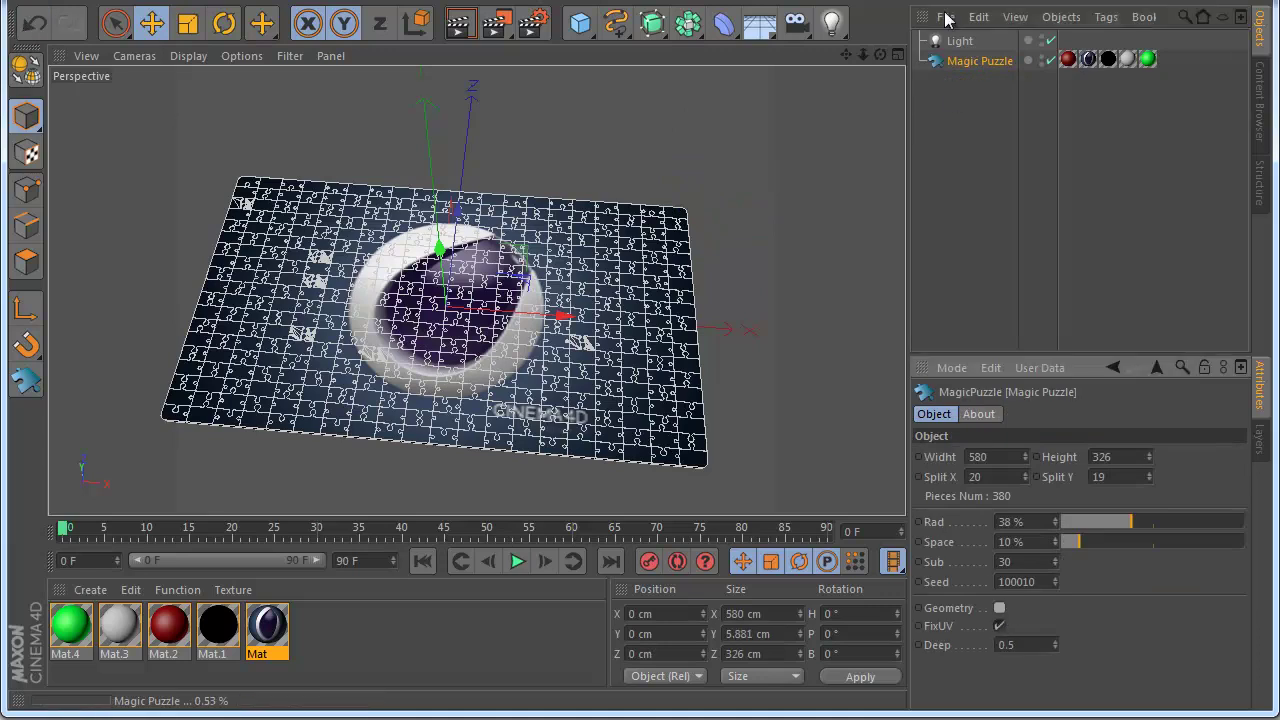
left_click(24, 68)
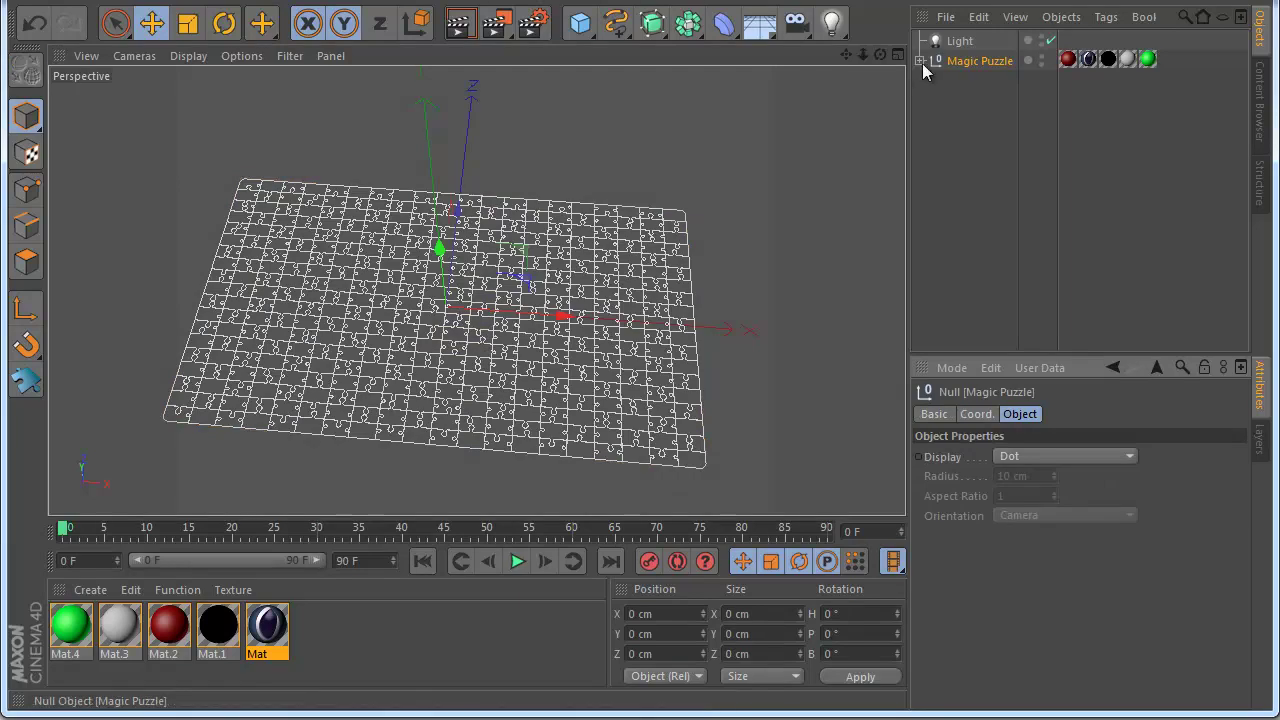
left_click(919, 61)
left_click(981, 80)
left_click_drag(721, 150, 729, 132)
key("ctrl+z")
key("ctrl+z")
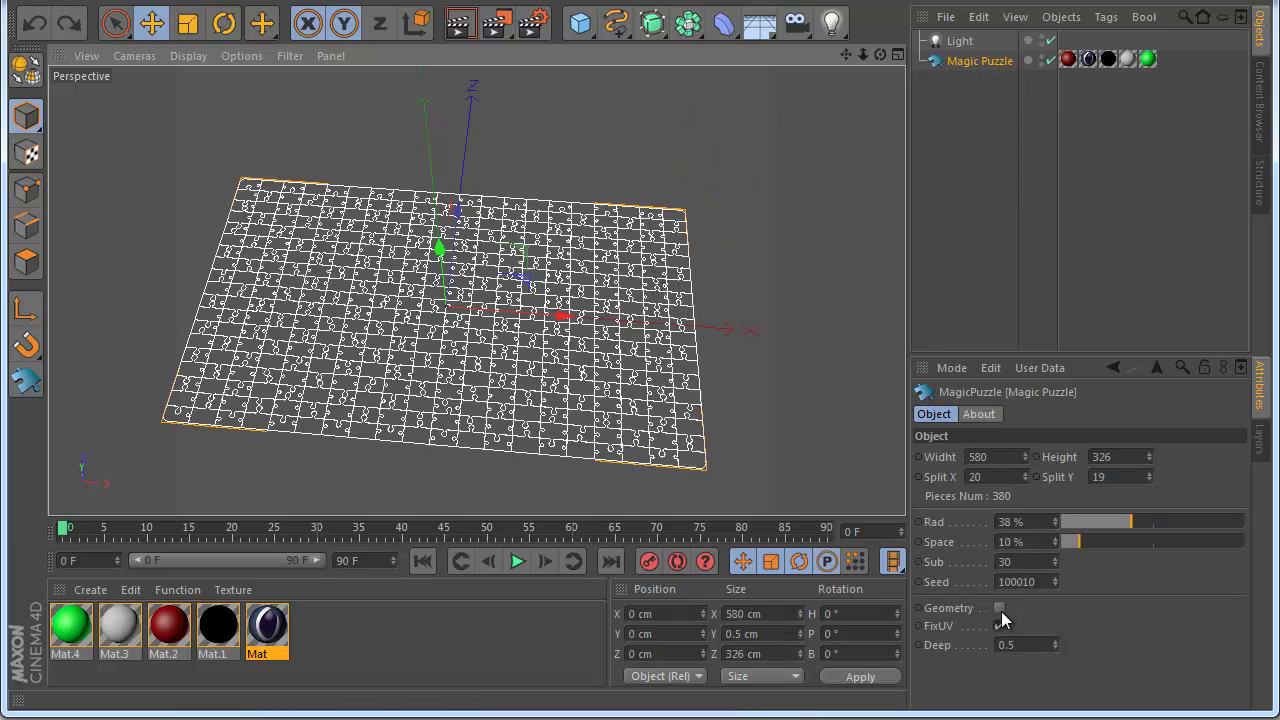
Step: Set the puzzle's Split X to 10 and Split Y to 5, with geometry turned on
left_click_drag(1004, 481, 932, 471)
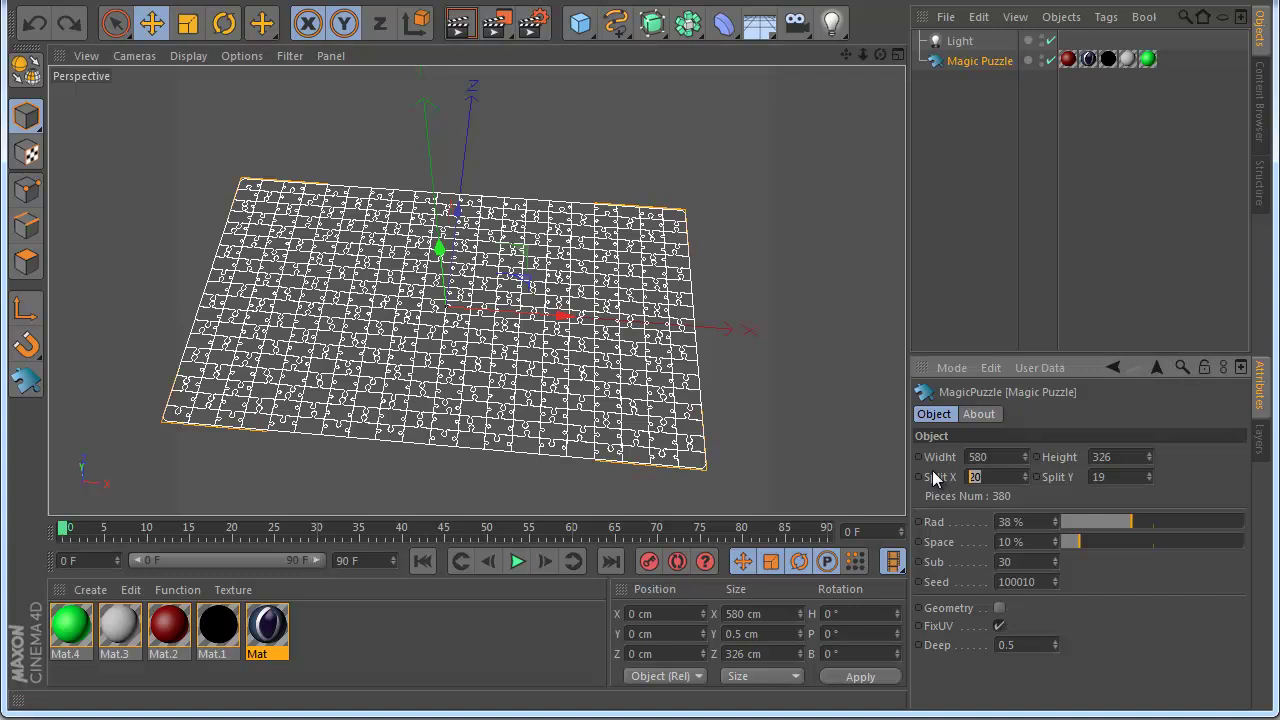
type("10")
left_click(1097, 477)
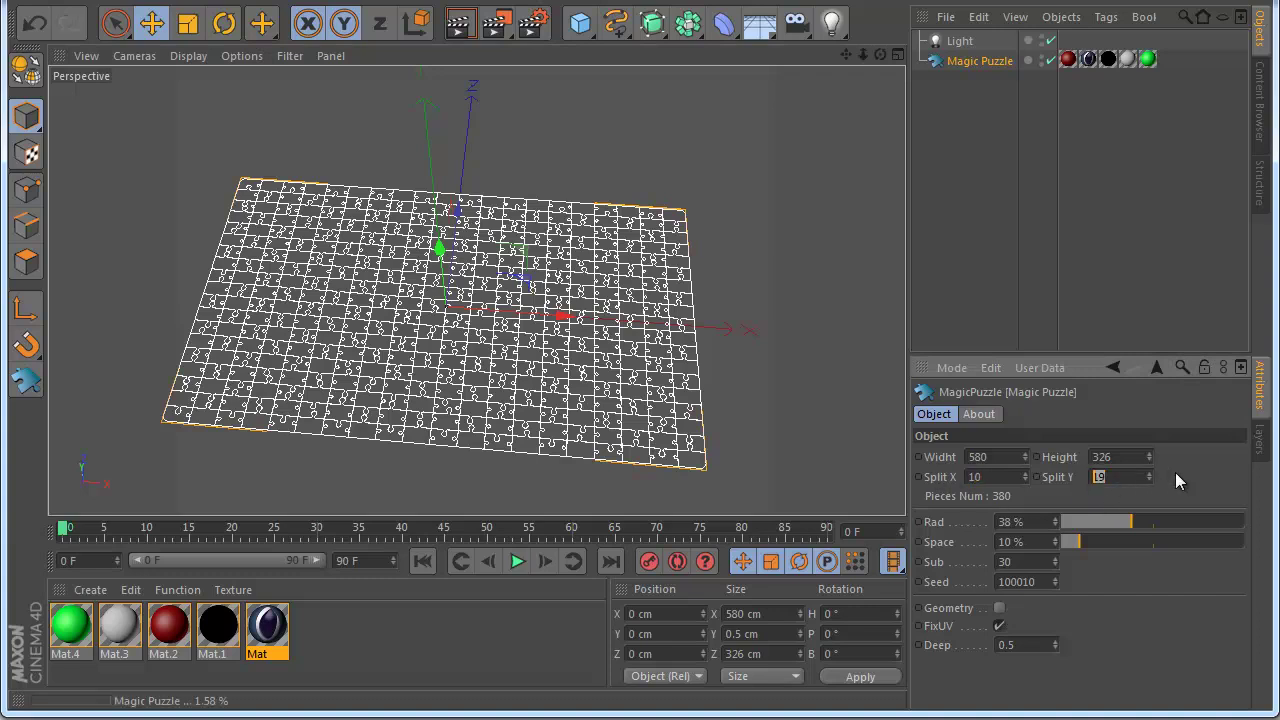
type("5")
key("Return")
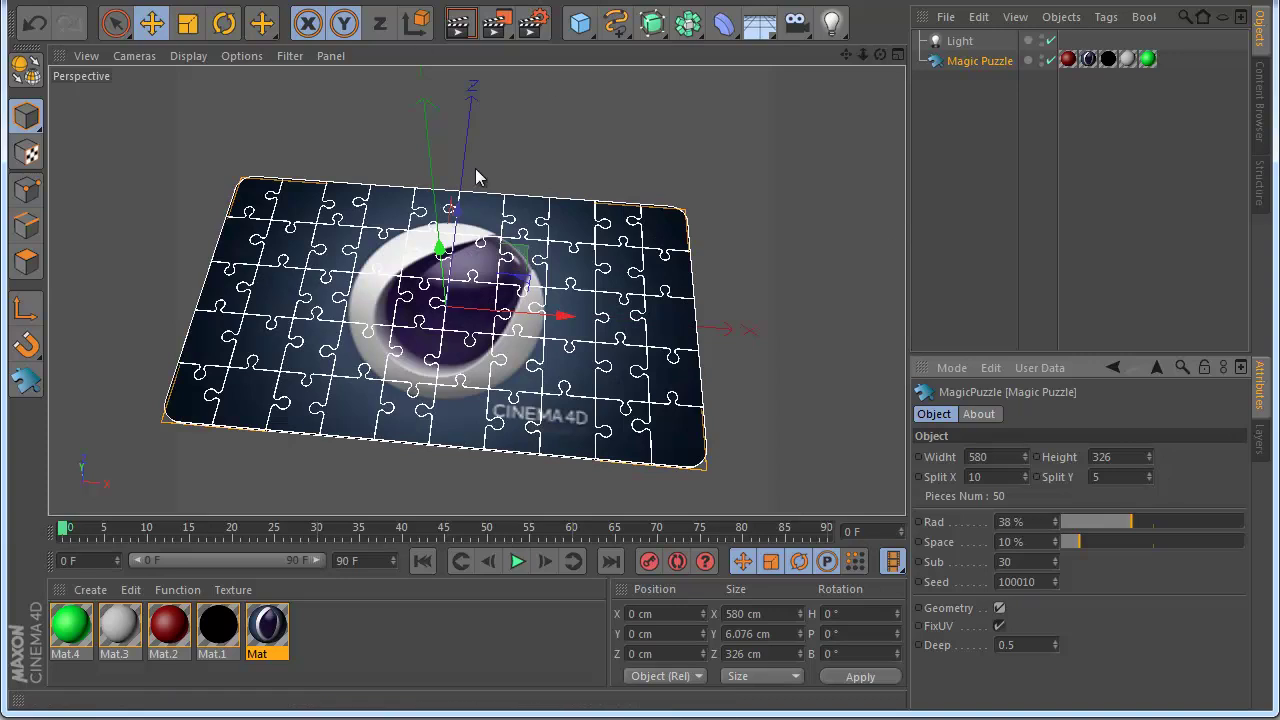
Step: Add a Random effector and make it a child of the Magic Puzzle
left_click(440, 0)
mouse_move(500, 22)
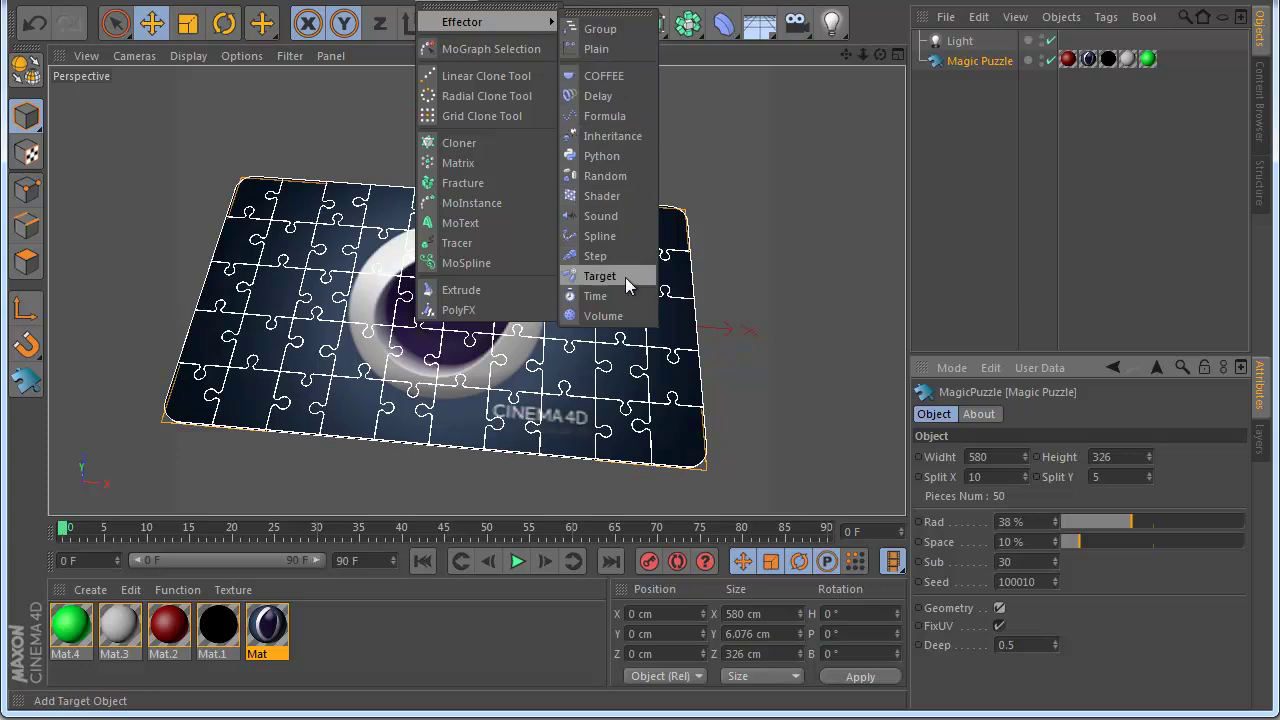
left_click(608, 176)
left_click_drag(945, 41, 975, 83)
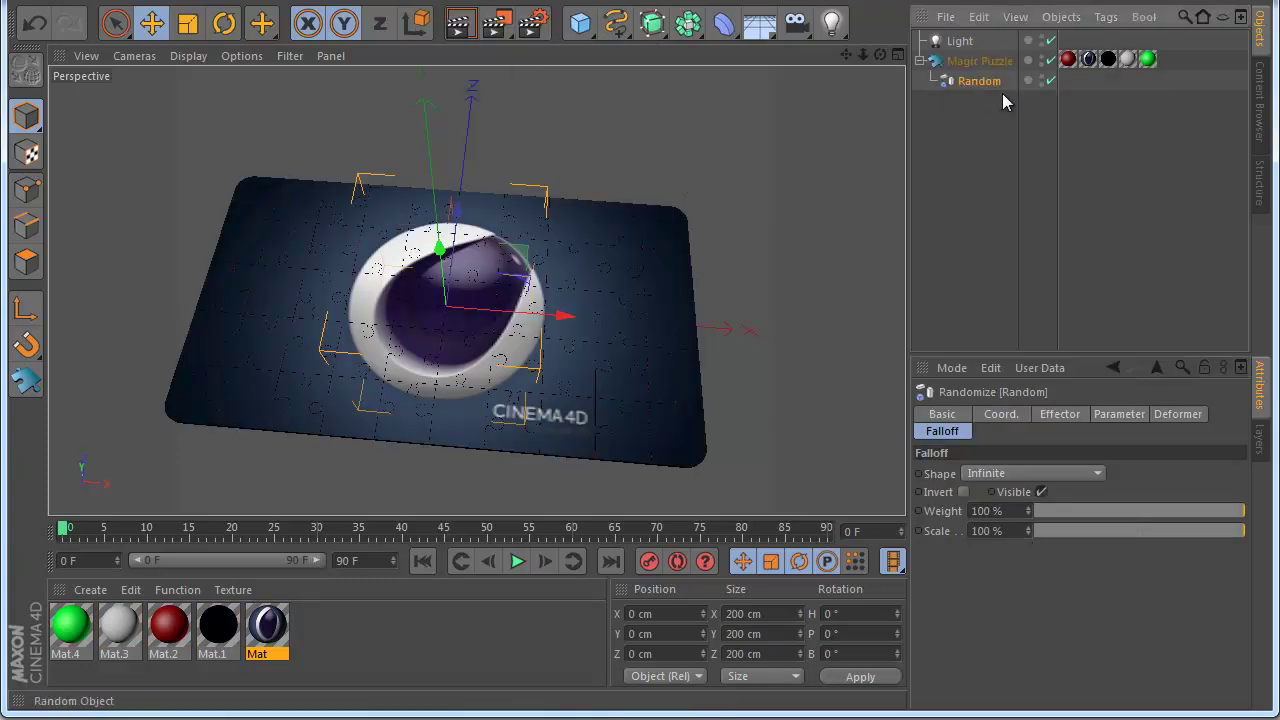
Step: Set the Random effector's deformation to Object and its falloff shape to Sphere
left_click(1181, 415)
left_click(1067, 472)
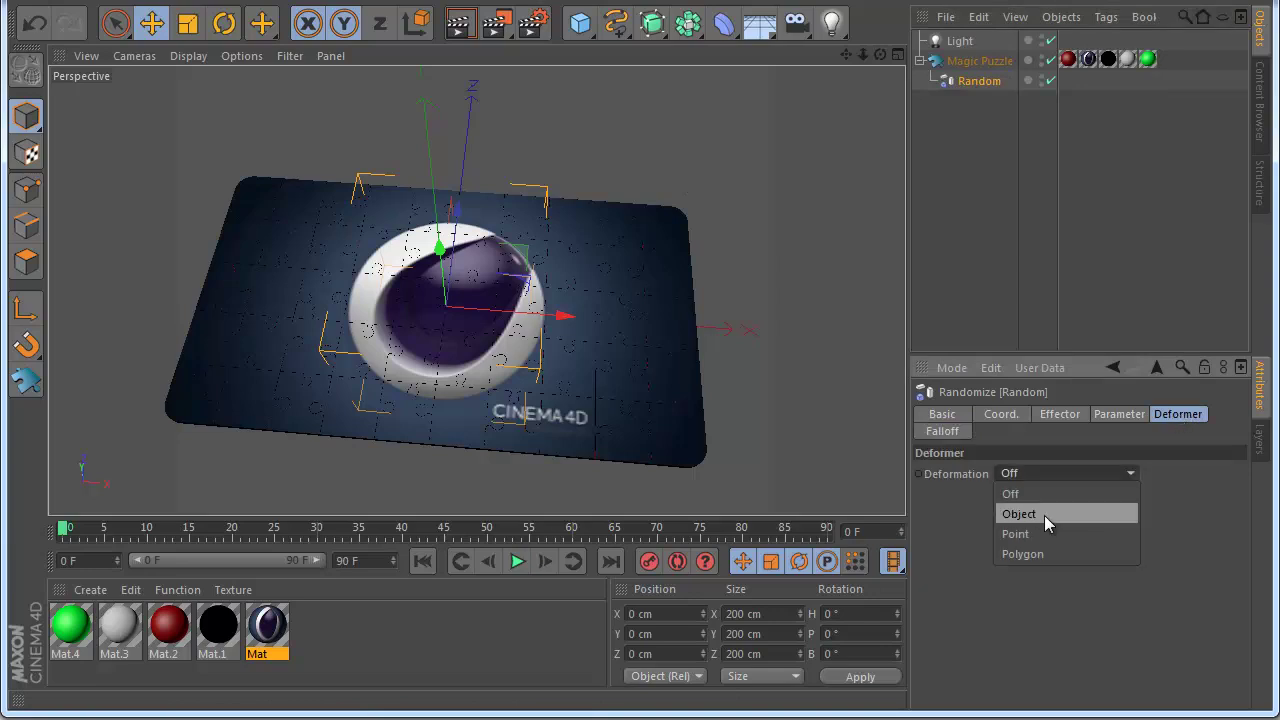
left_click(1044, 515)
left_click(950, 432)
left_click(983, 474)
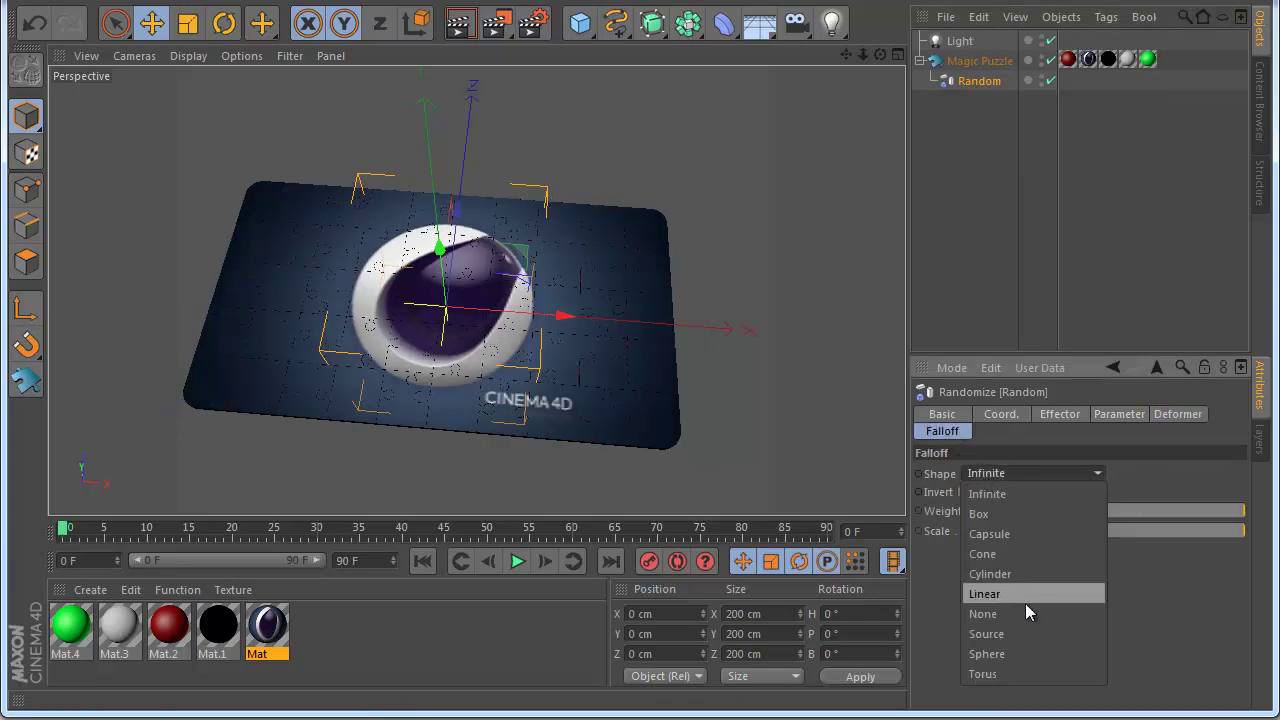
left_click(1040, 634)
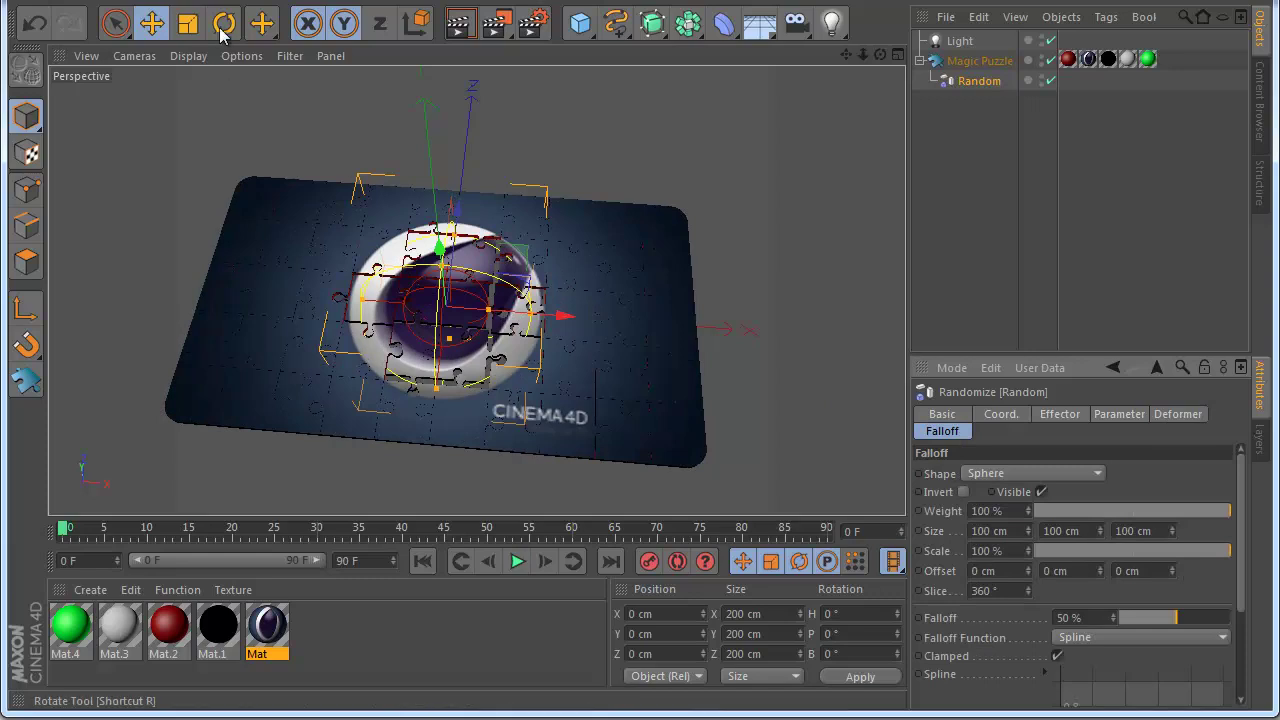
left_click_drag(354, 150, 318, 89)
key("ctrl+z")
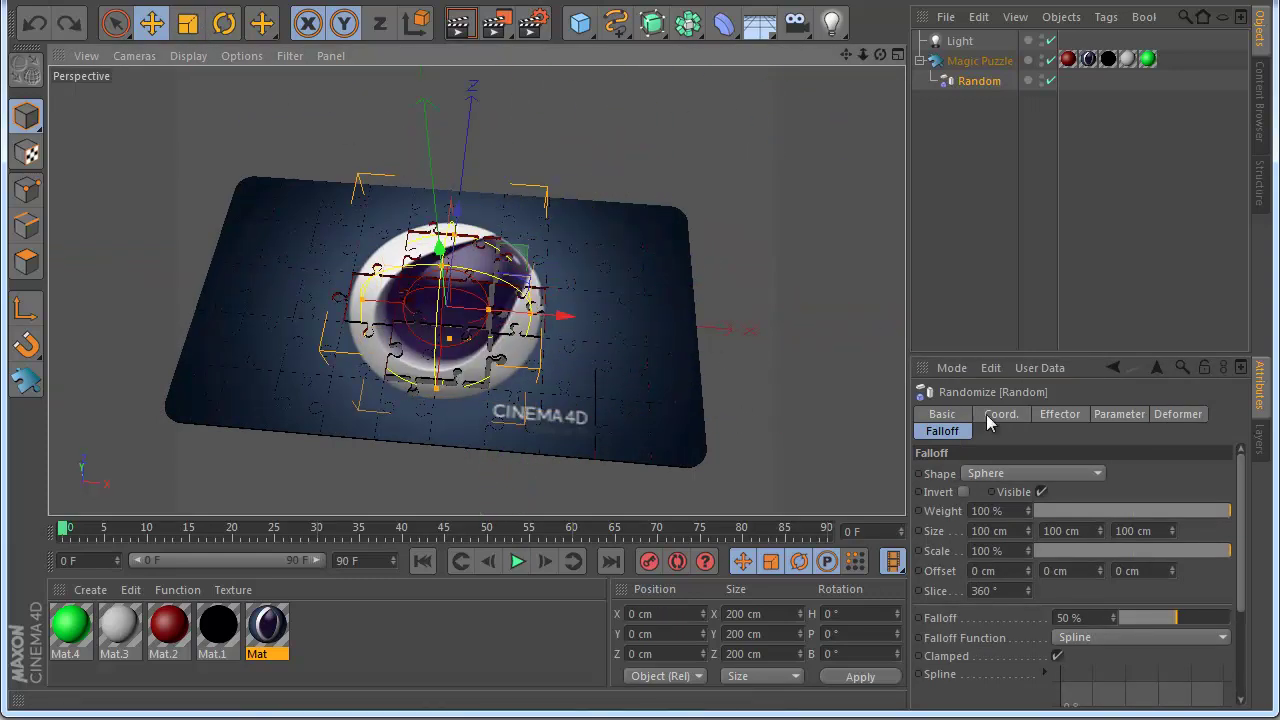
Step: Set the Random effector's position offsets to X 0, Y -500 cm and Z 0
left_click(978, 61)
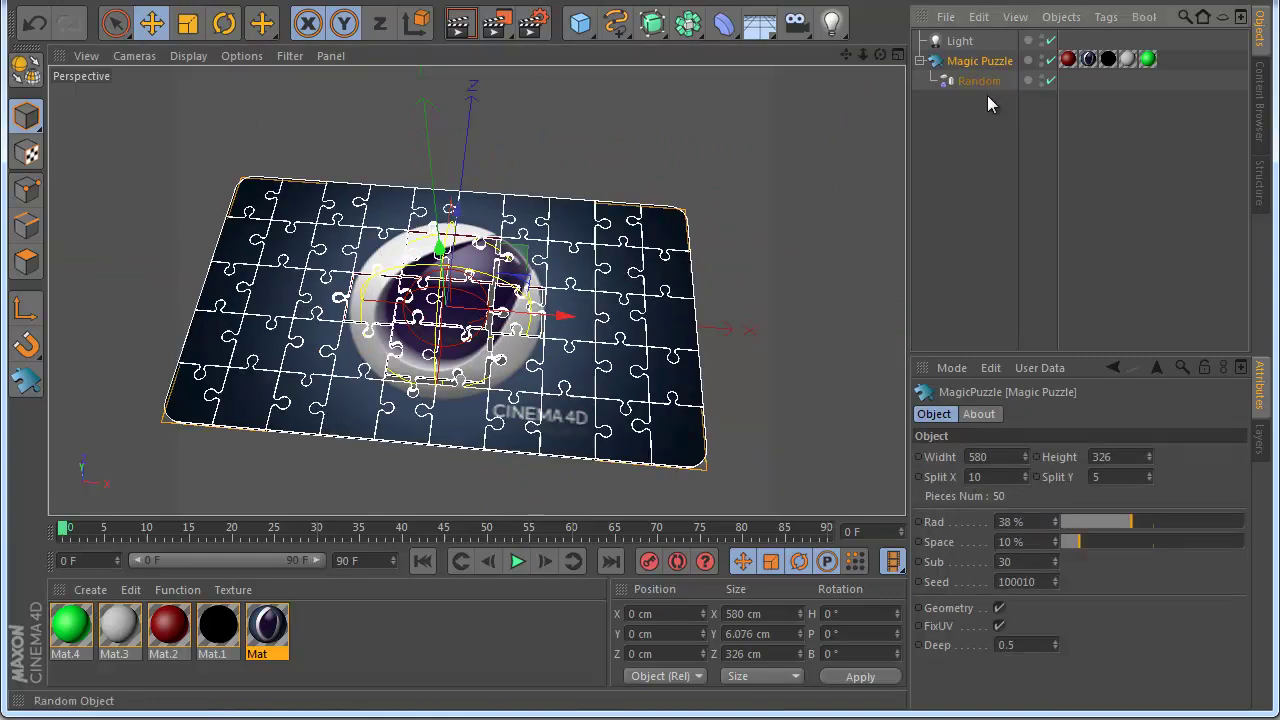
left_click(979, 81)
left_click(1062, 416)
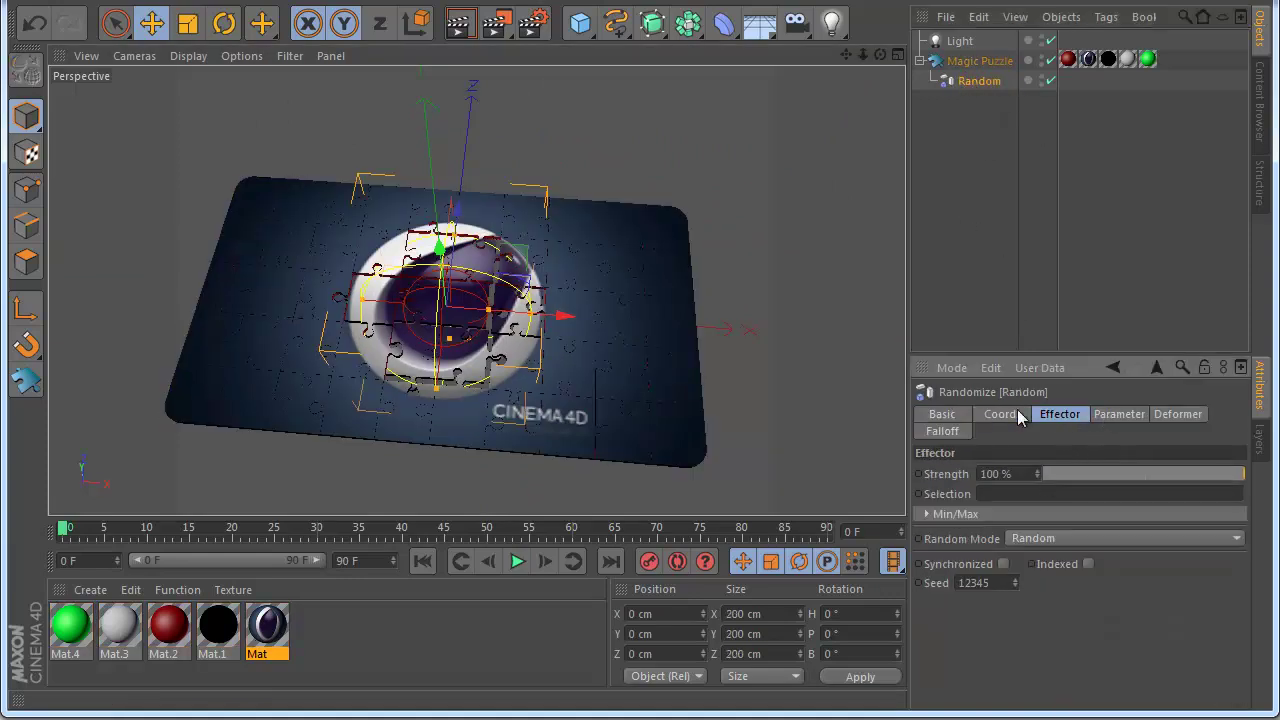
left_click(1098, 414)
double_click(1016, 531)
type("0")
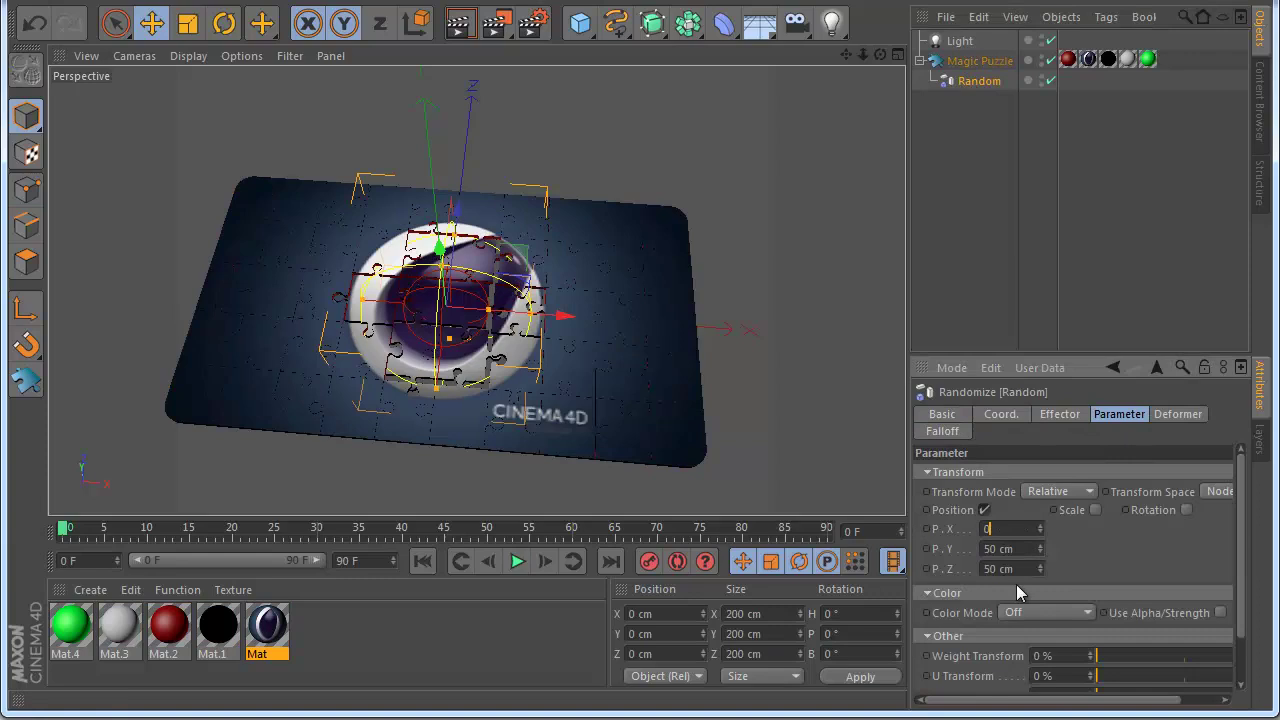
double_click(1012, 569)
type("0")
key("Return")
left_click(985, 549)
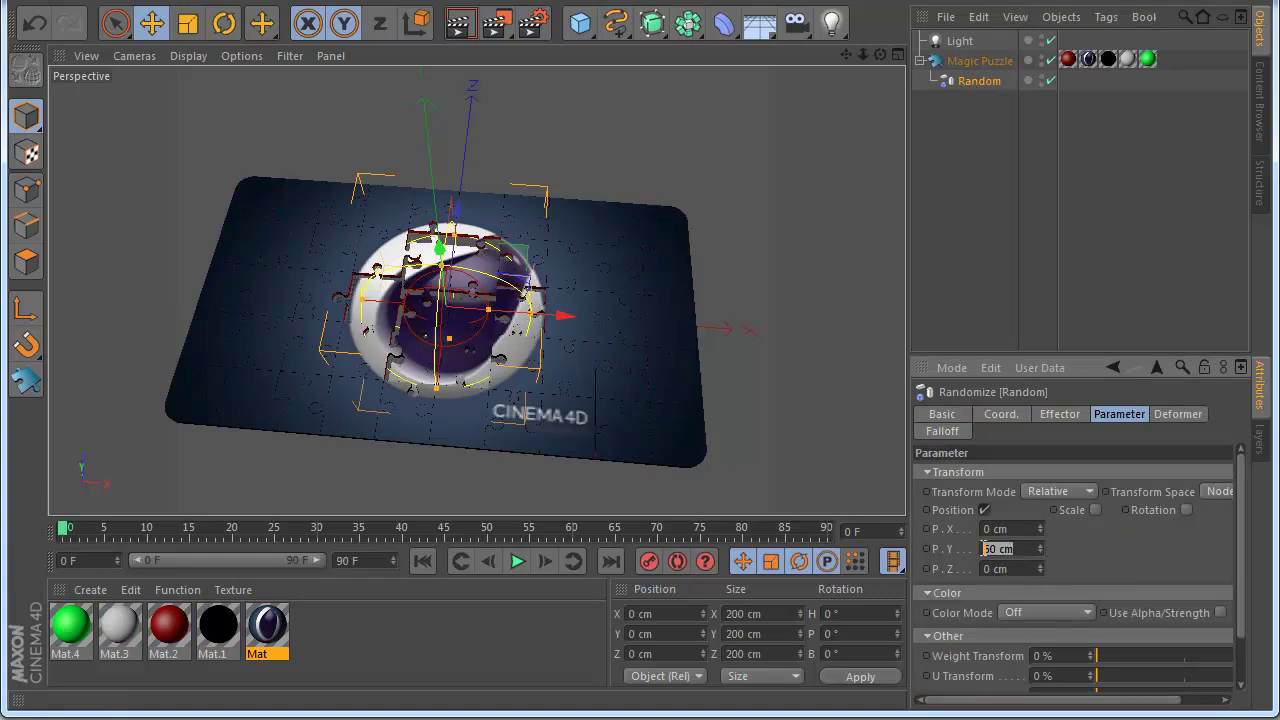
type("-500")
key("Return")
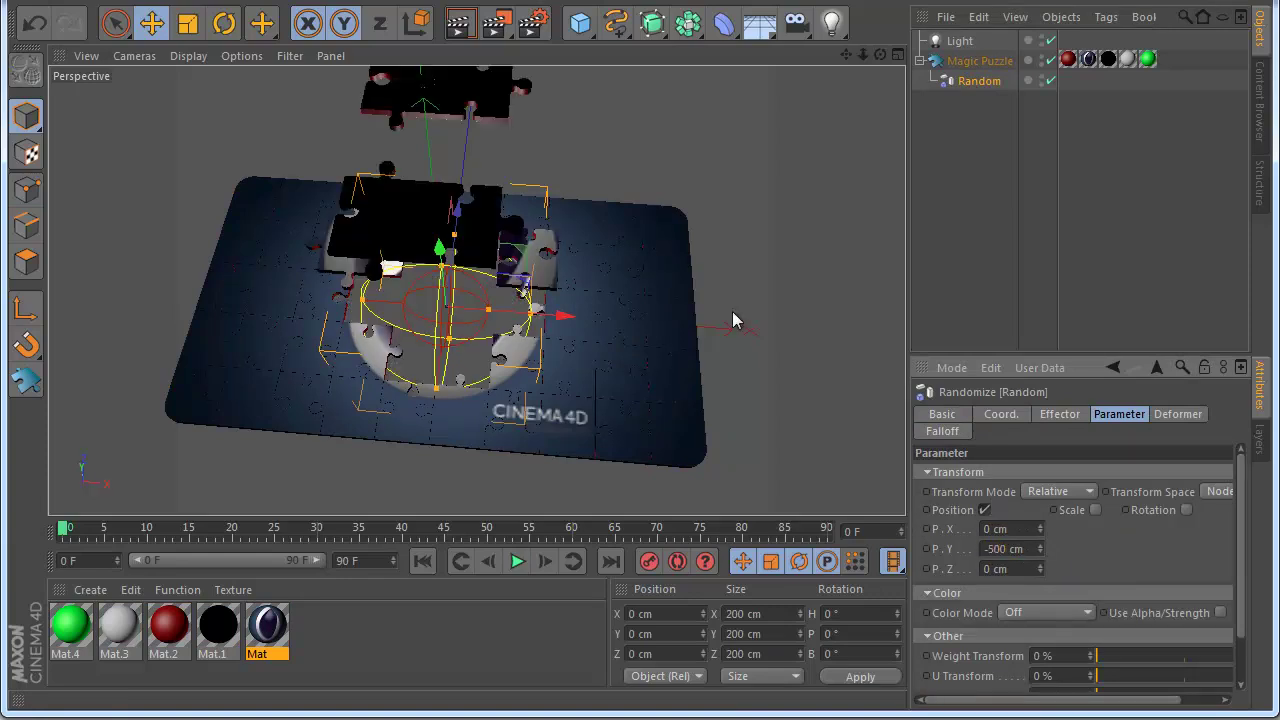
Step: Move the Random effector to about -52 cm in X, and set its falloff to 90 % and X size to 137 cm
left_click_drag(571, 309, 518, 312)
left_click(942, 431)
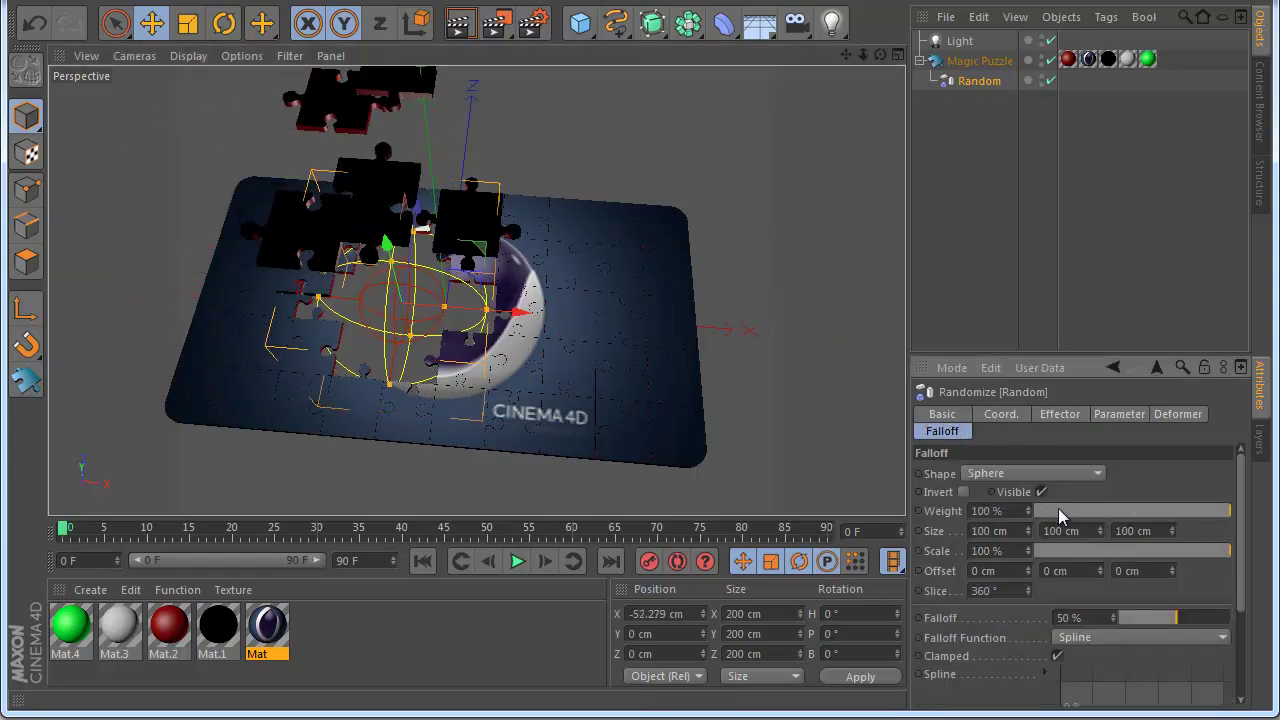
left_click_drag(1176, 618, 1221, 620)
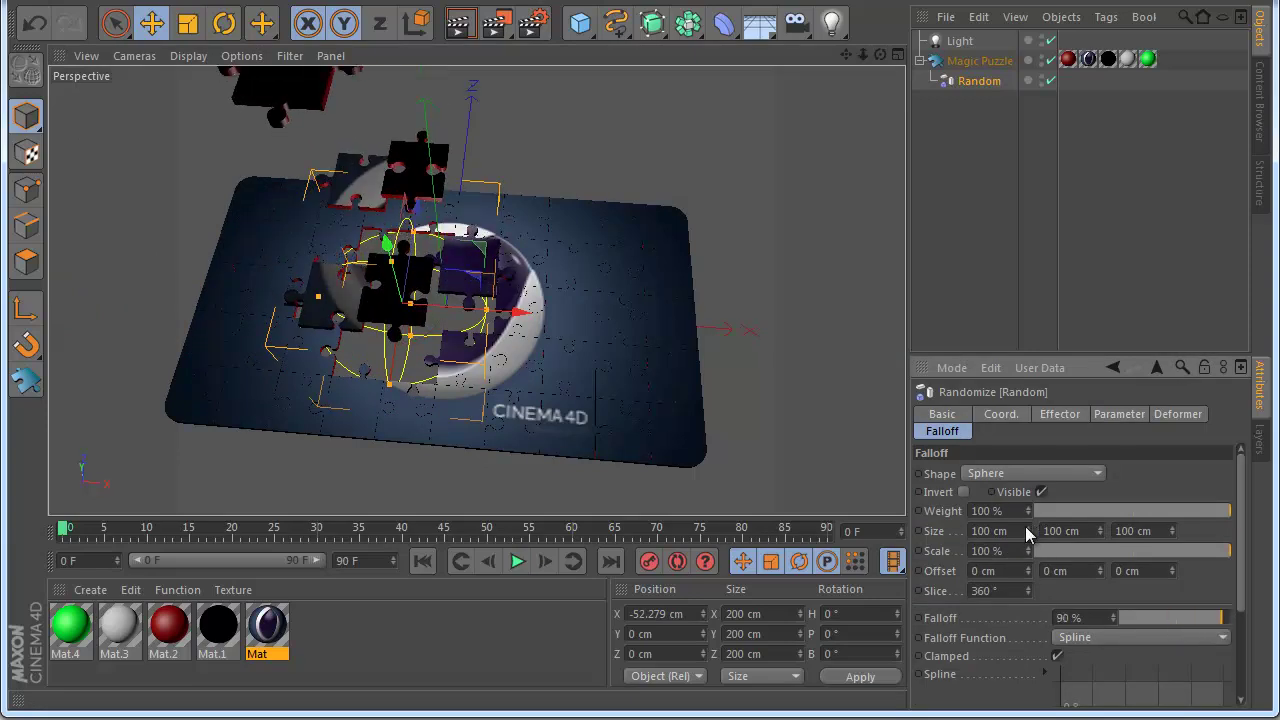
left_click_drag(1025, 526, 1035, 506)
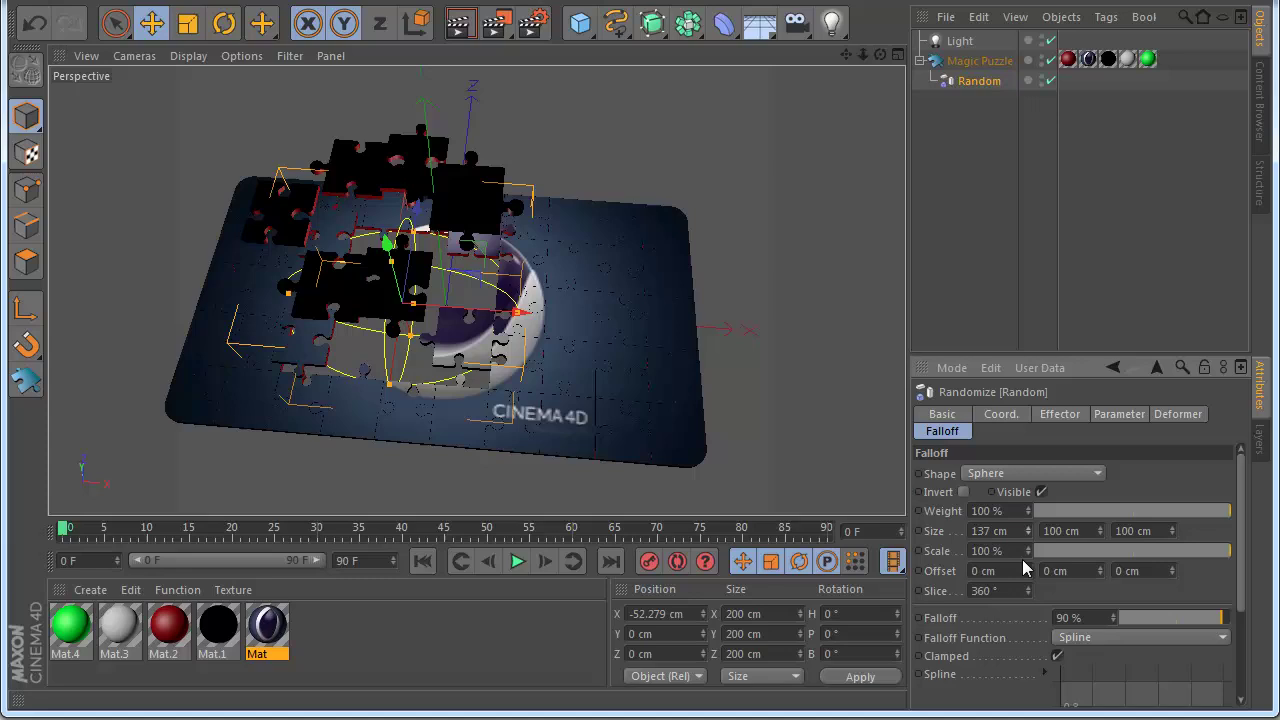
Step: Try the Random effector at about 229 cm in X, and undo until the effector is removed from the puzzle
left_click_drag(516, 313, 645, 343)
left_click_drag(881, 55, 641, 447)
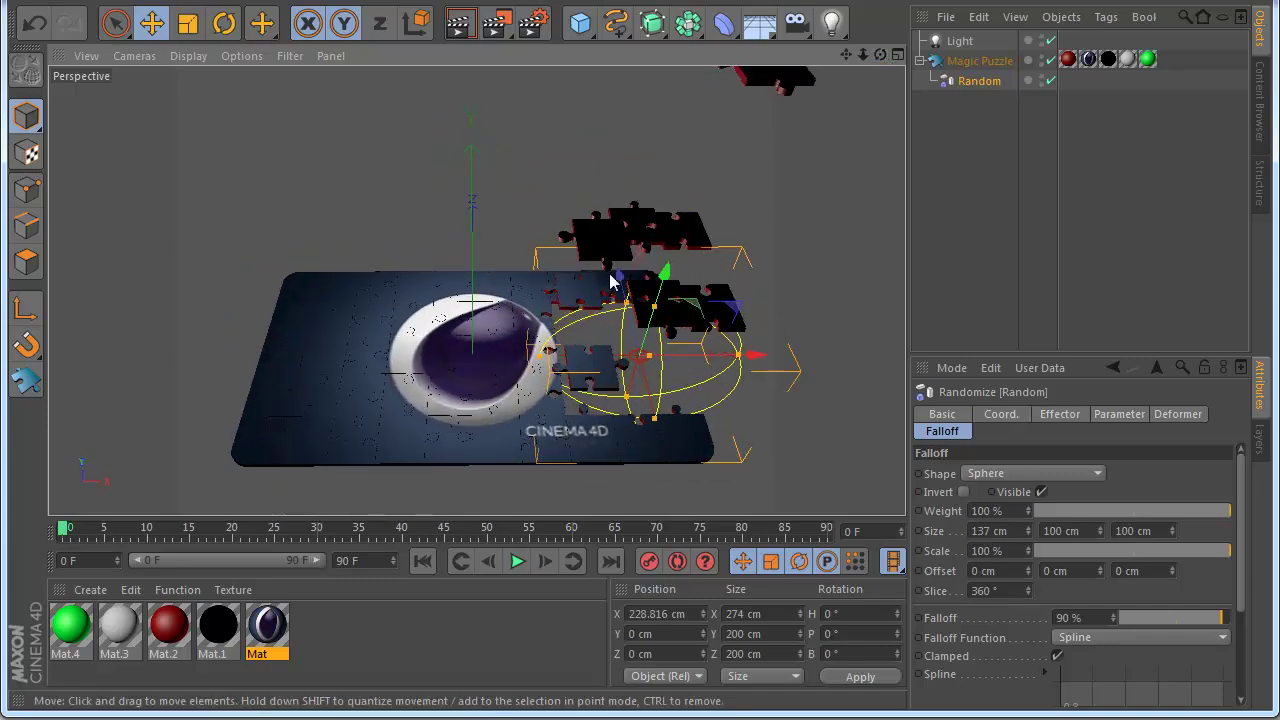
left_click_drag(880, 54, 640, 441)
key("ctrl+z")
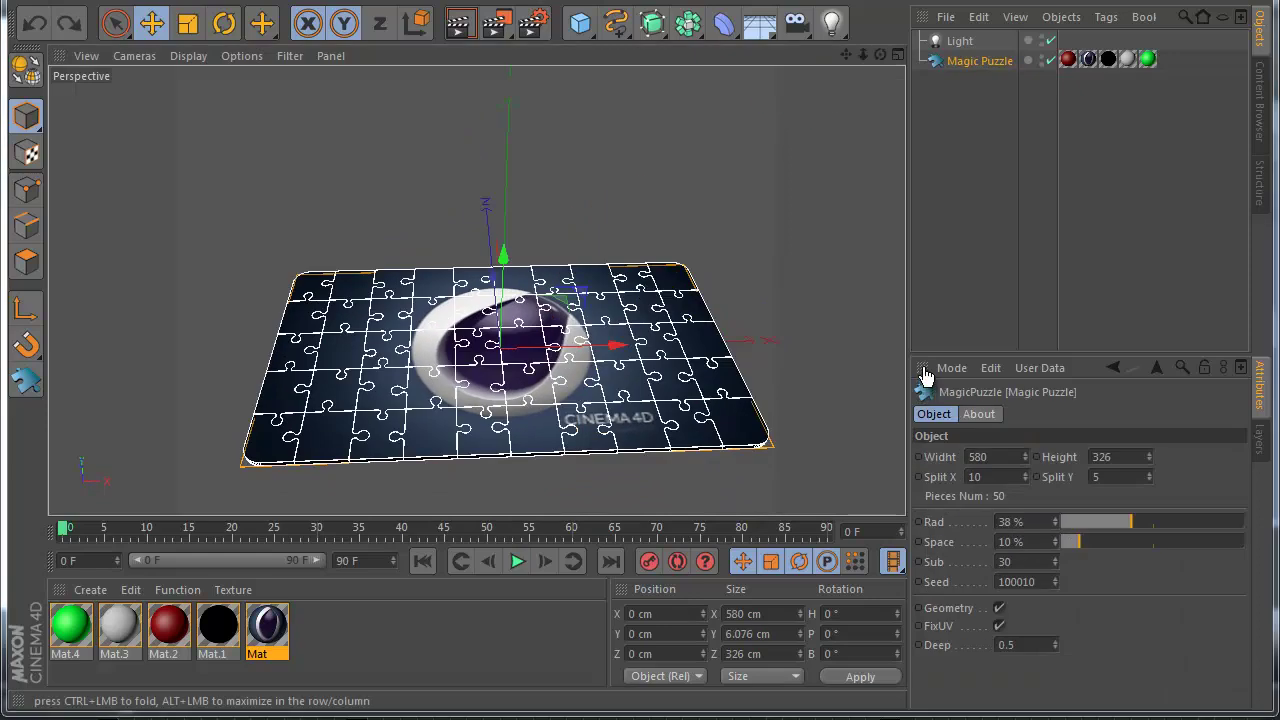
Step: Add a dynamics body tag to the Magic Puzzle and enable individual elements in its collision settings
right_click(969, 60)
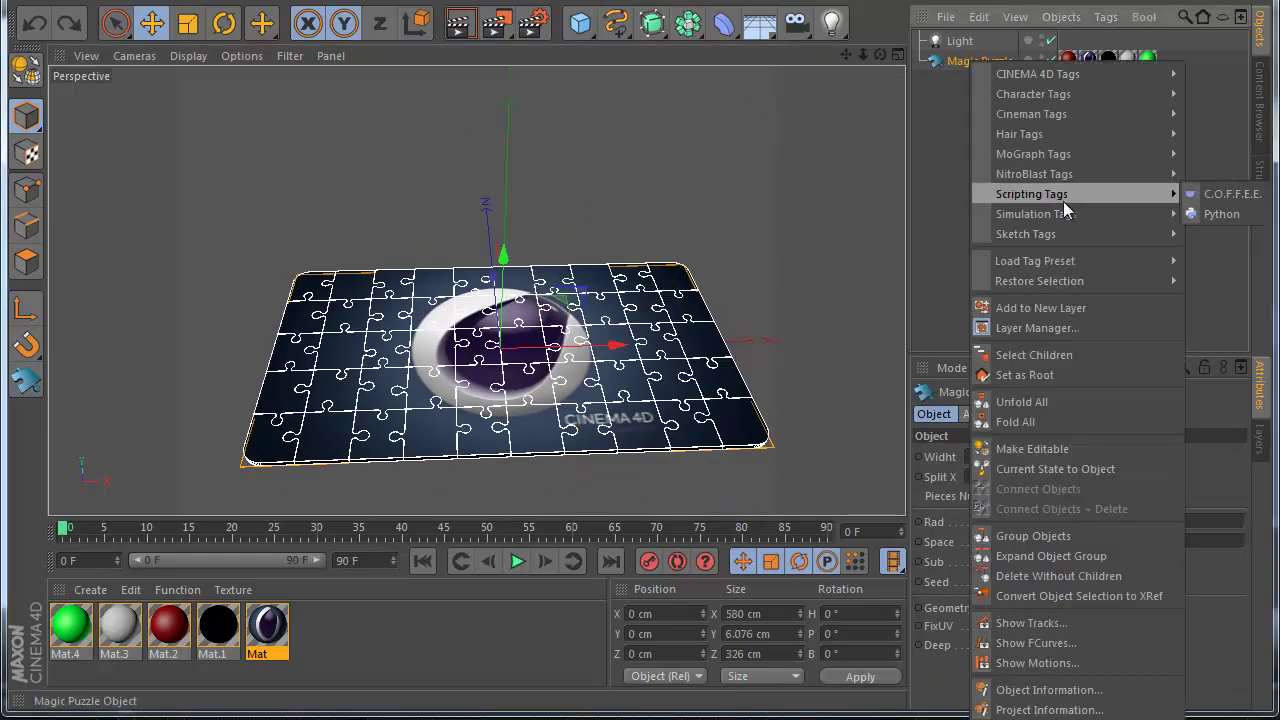
mouse_move(1009, 214)
left_click(947, 220)
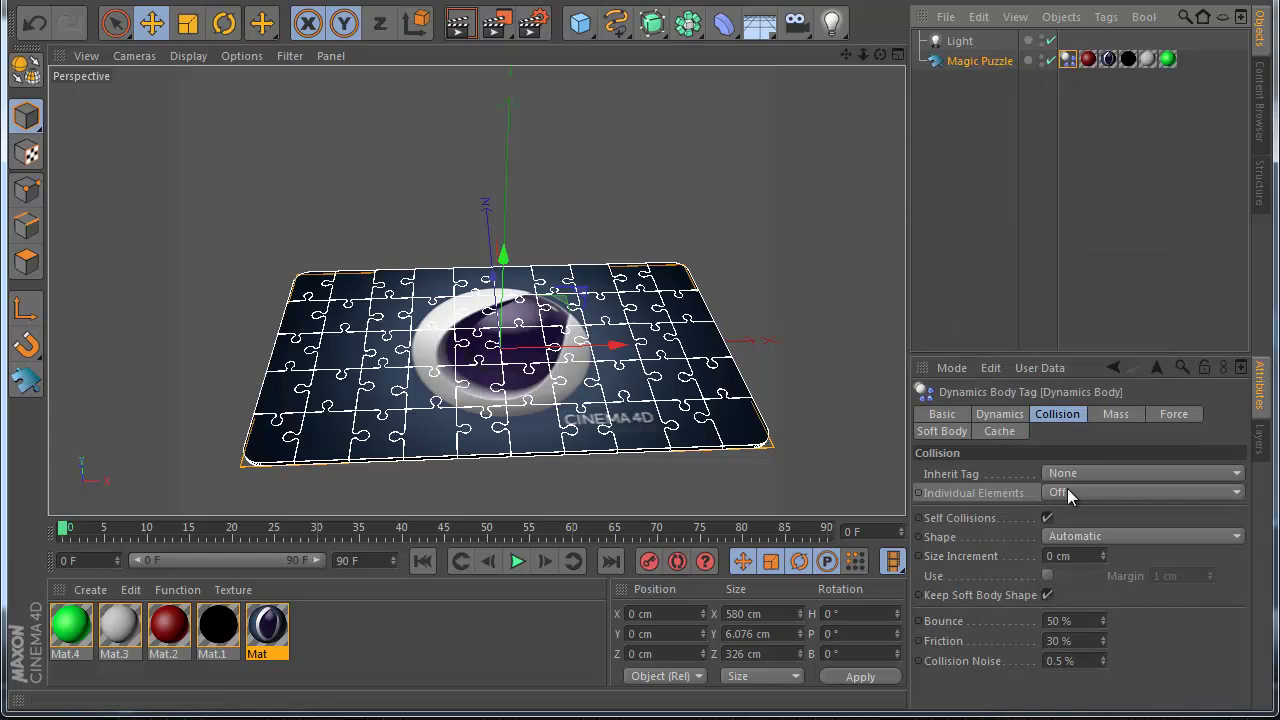
left_click(1067, 490)
left_click(1060, 572)
left_click(978, 207)
Step: Add a sphere and raise it to about 185 cm in Y above the puzzle's centre
left_click(580, 22)
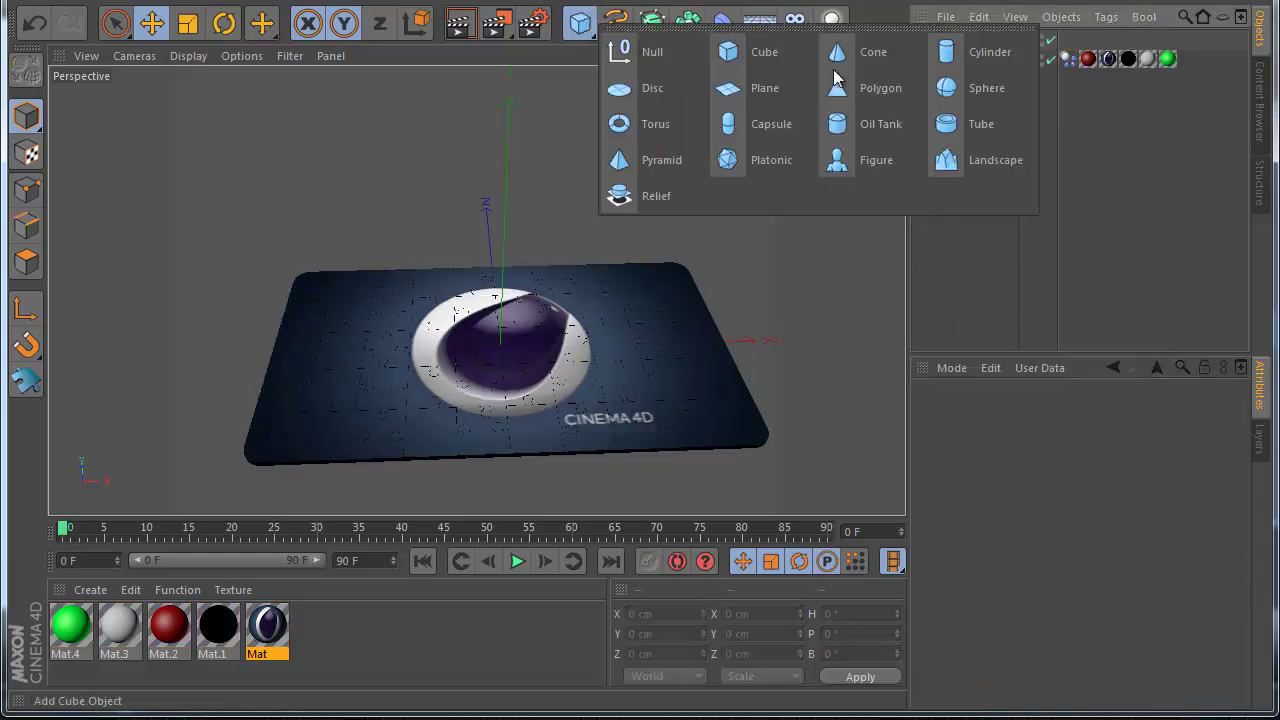
left_click(975, 86)
left_click_drag(505, 252, 508, 118)
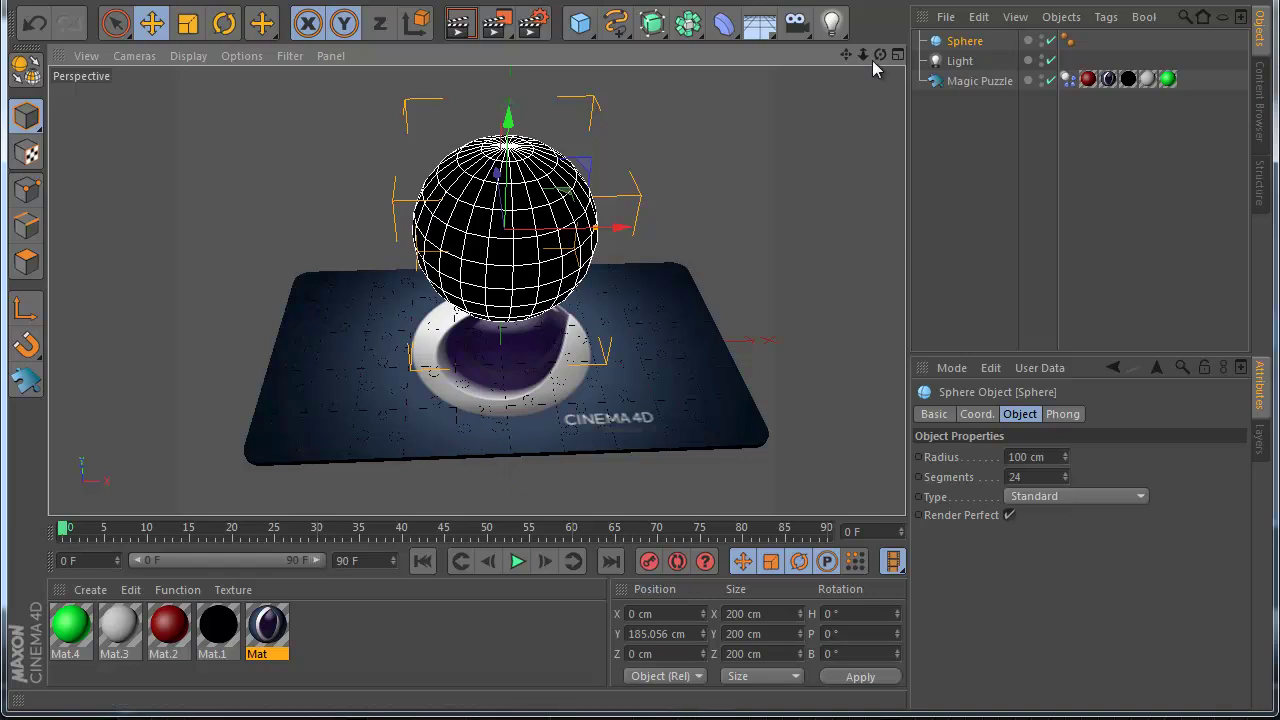
left_click_drag(874, 60, 640, 442)
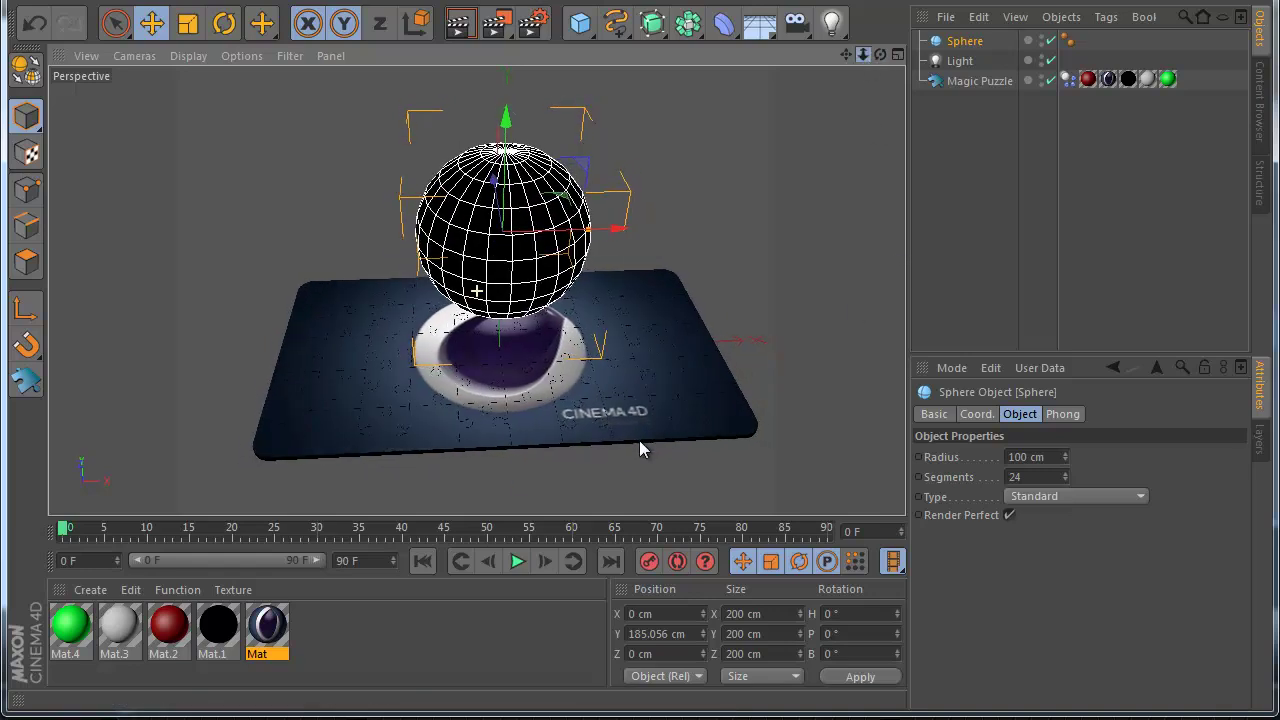
Step: Add a dynamics body tag to the sphere and scale it down to about 107 cm in diameter
right_click(976, 41)
mouse_move(1010, 188)
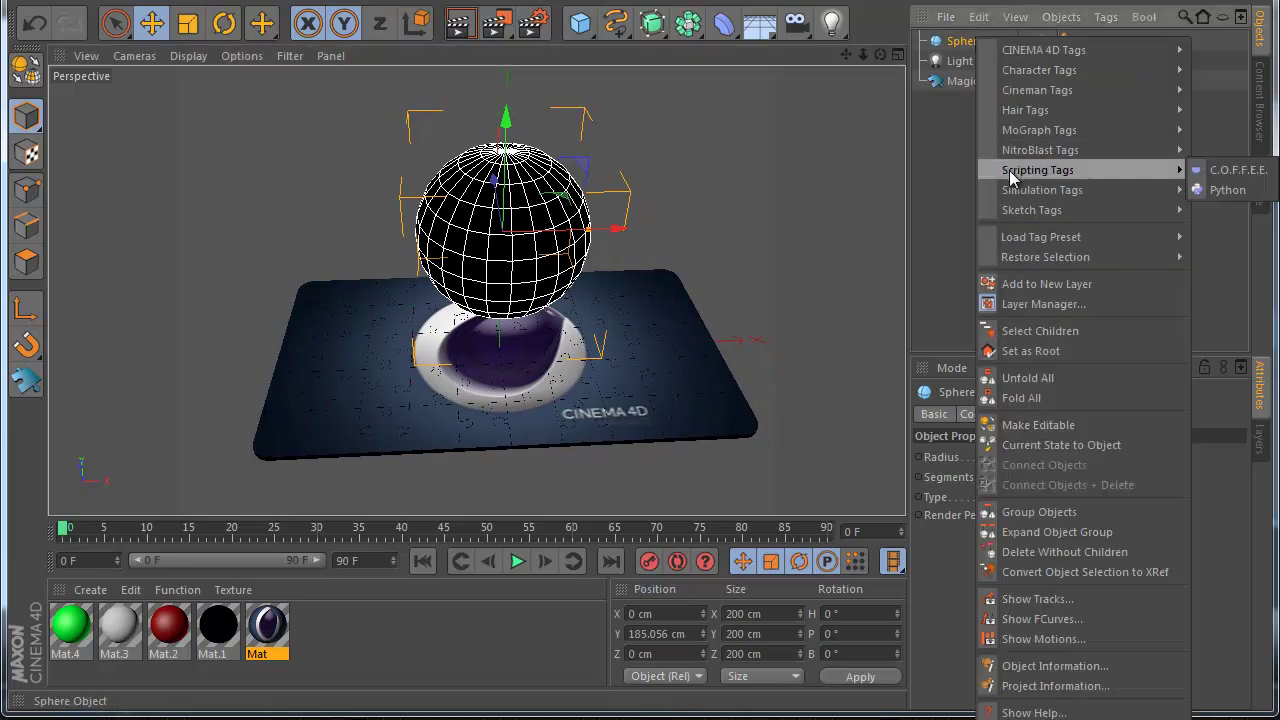
left_click(955, 197)
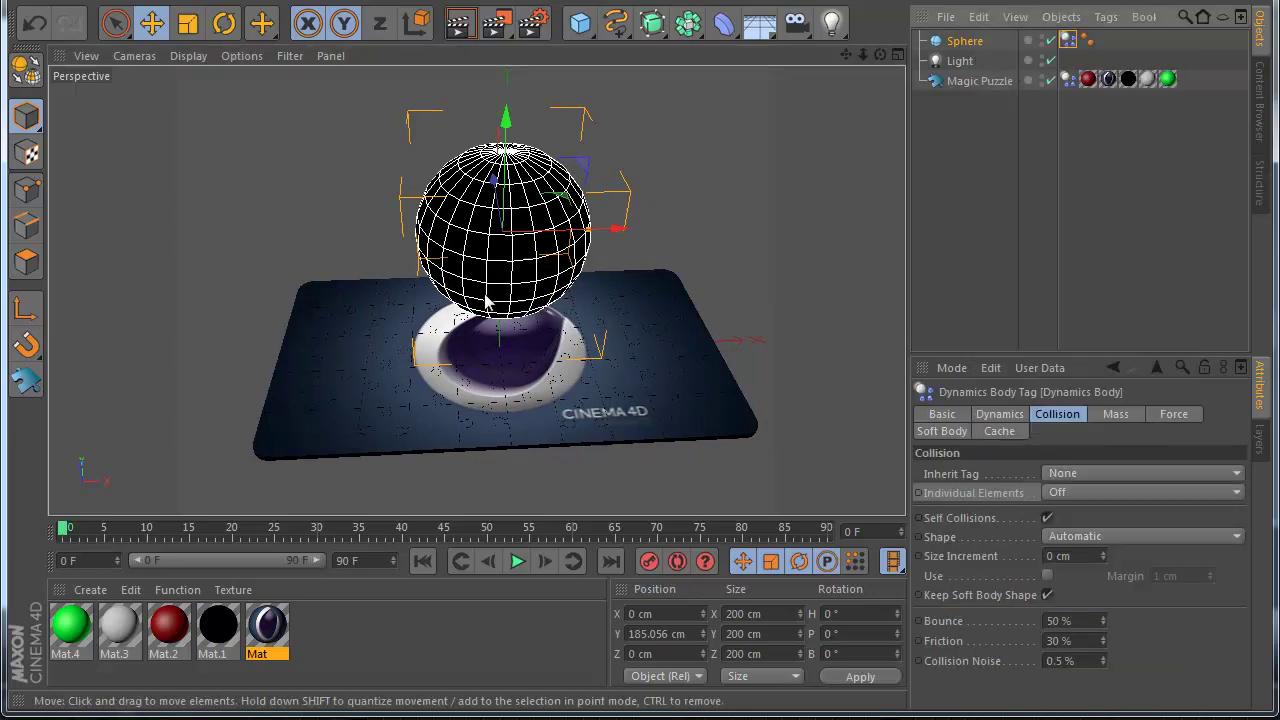
left_click_drag(590, 231, 548, 232)
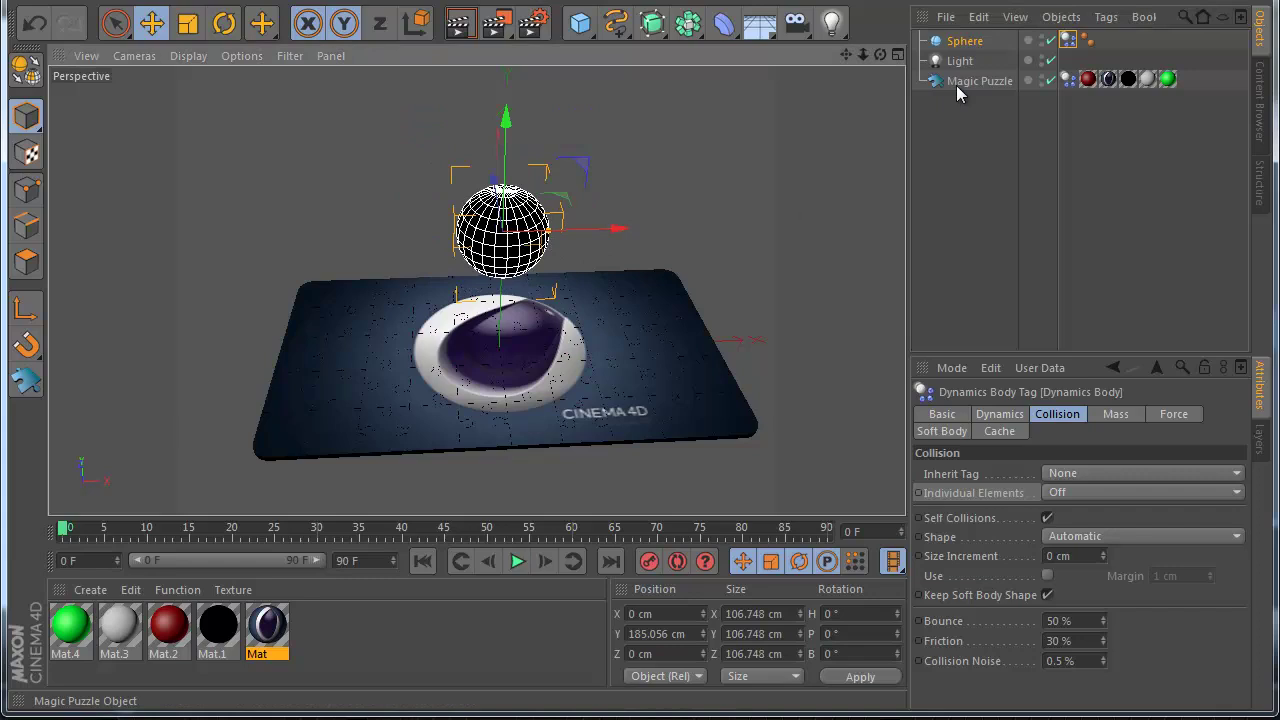
Step: Set the Magic Puzzle's dynamics tag to trigger On Collision with 100% friction, and play the simulation
left_click(999, 414)
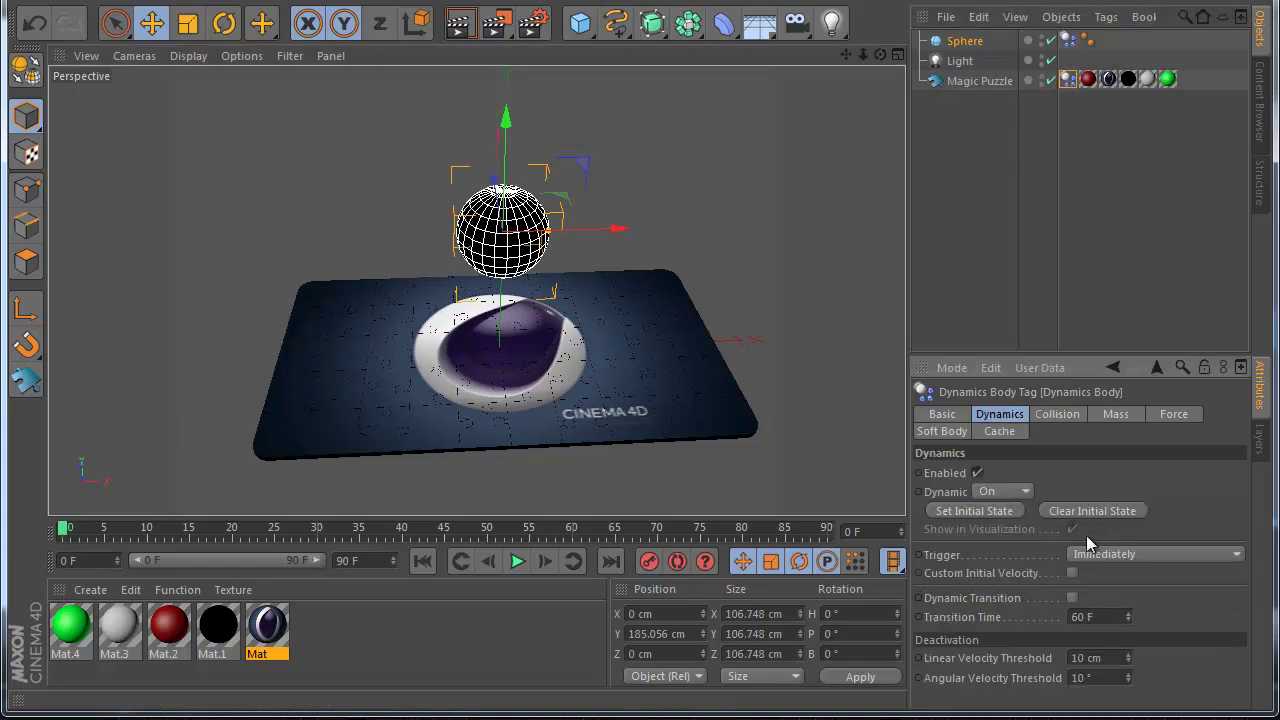
left_click(1090, 554)
left_click(1100, 614)
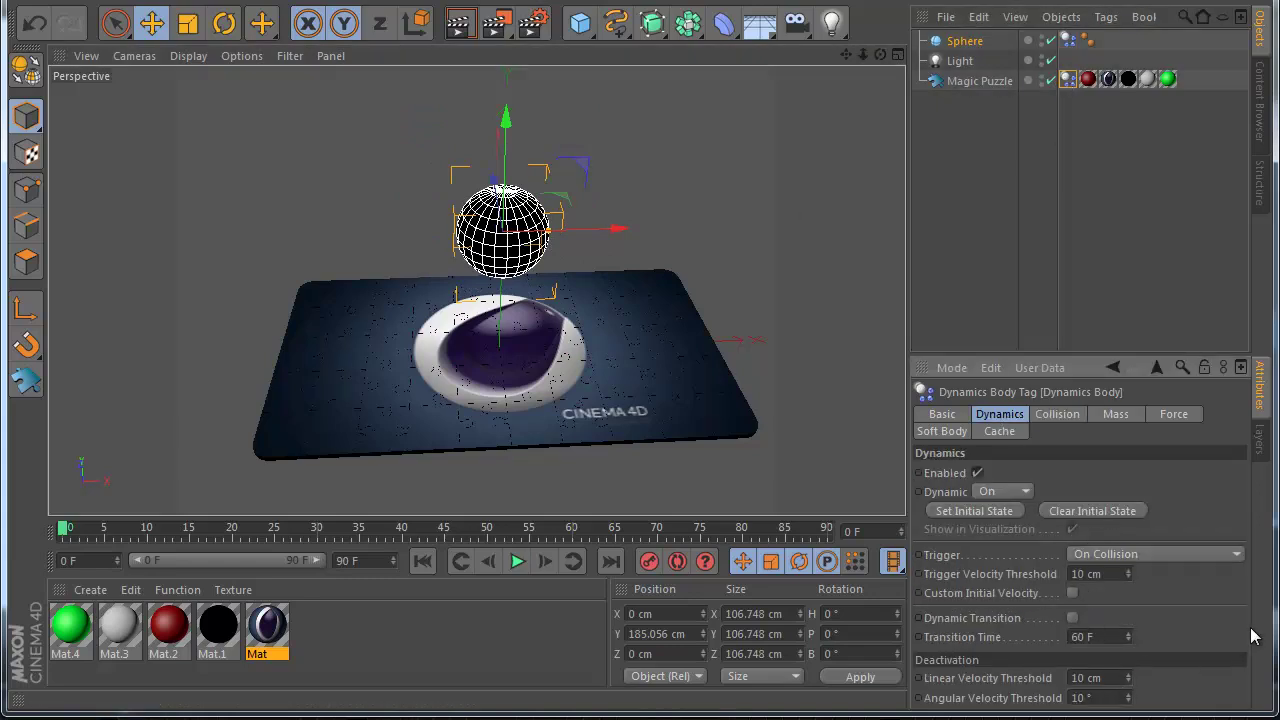
left_click(1057, 418)
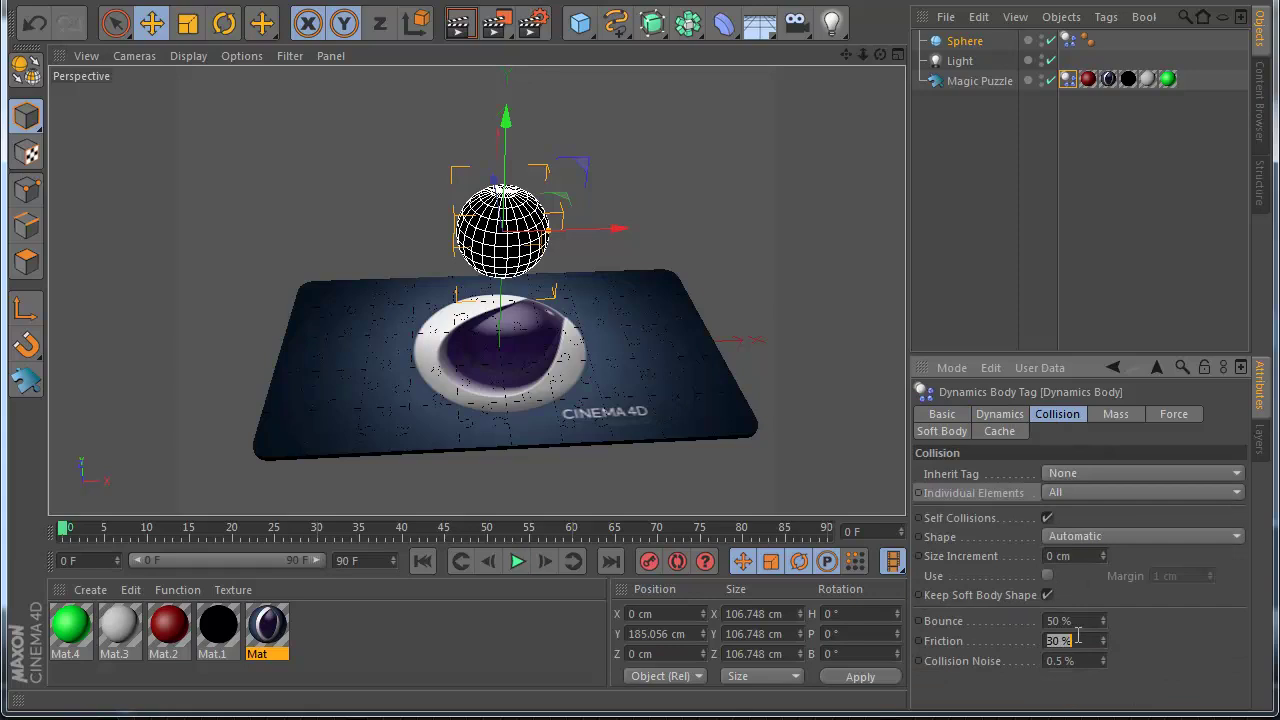
key("Return")
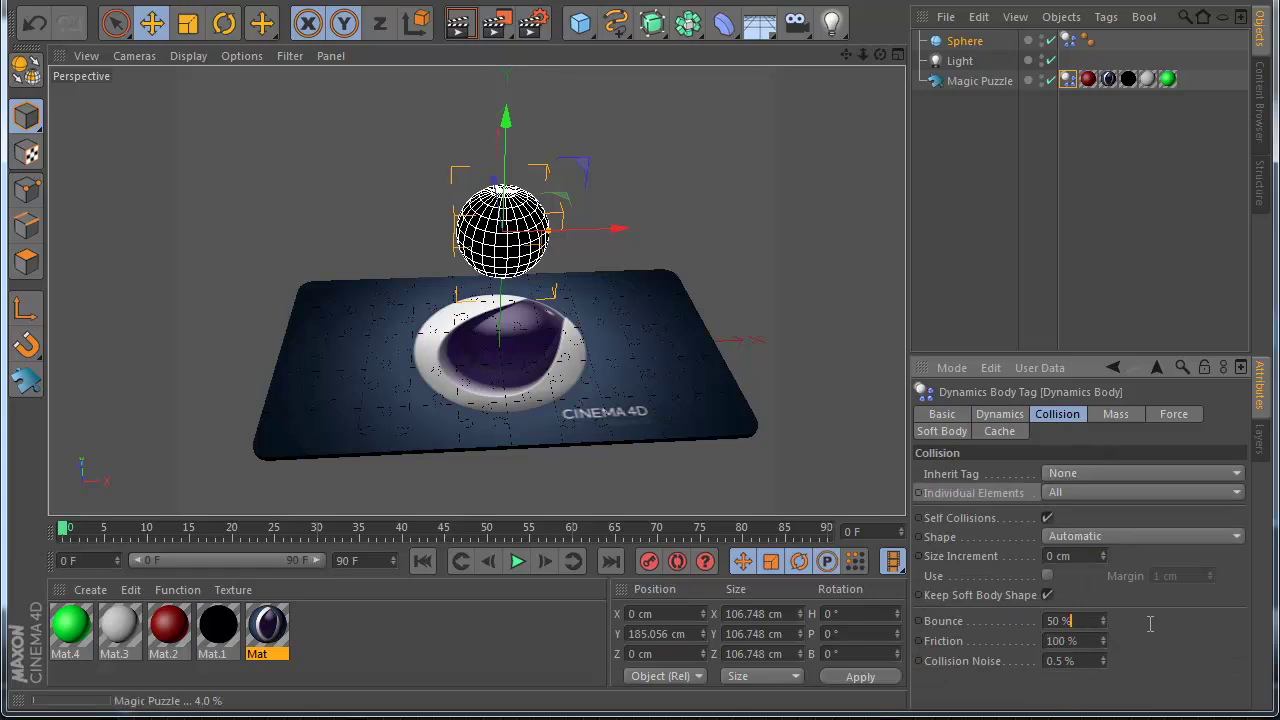
left_click(517, 561)
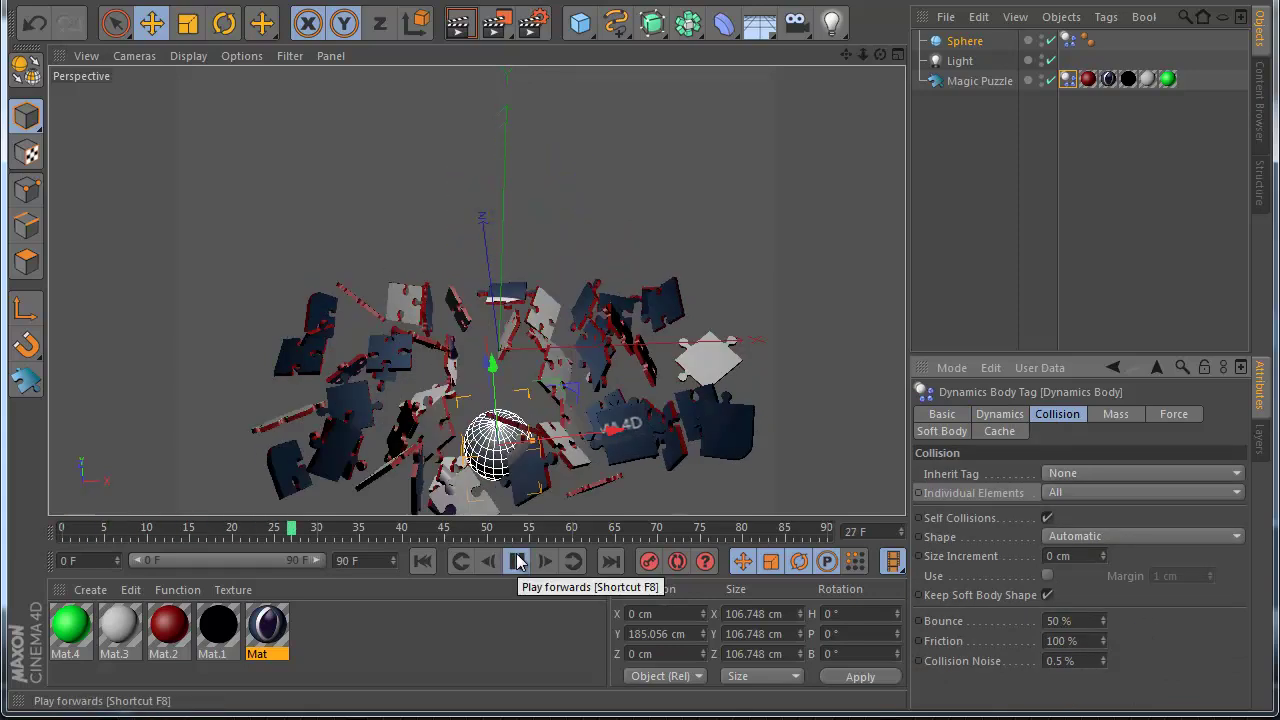
left_click(517, 561)
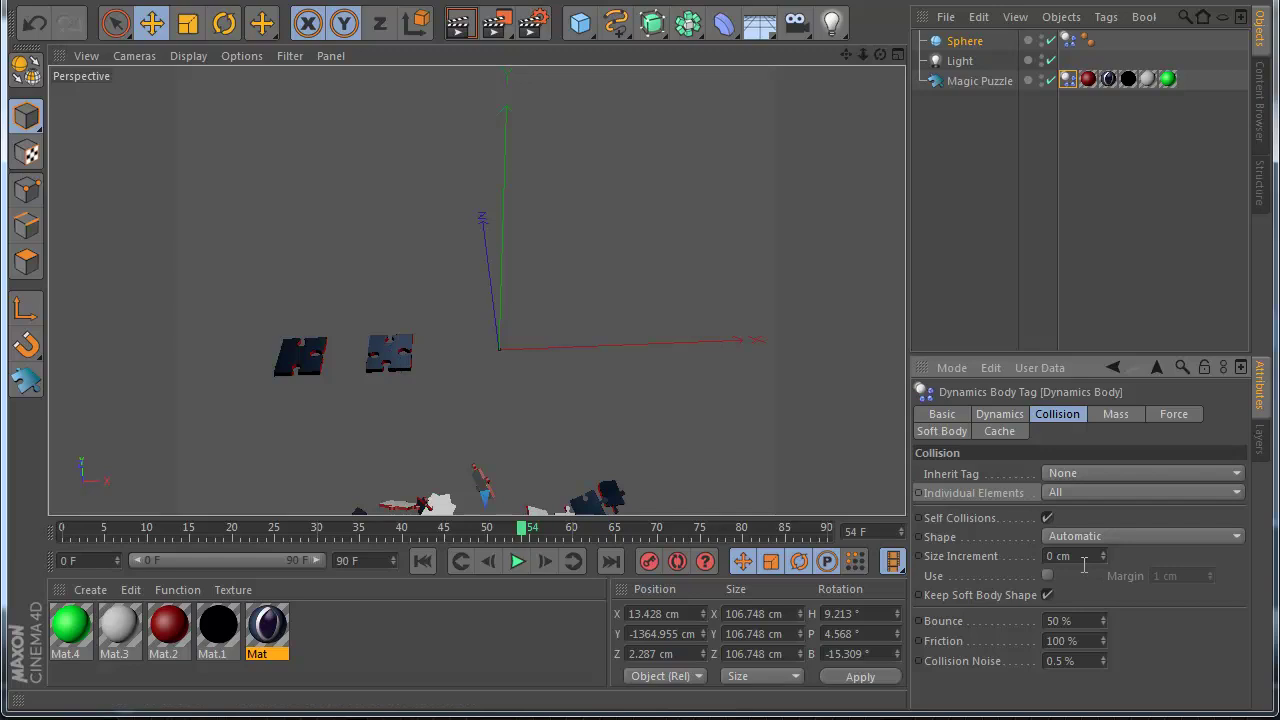
Step: Set the puzzle tag's trigger velocity threshold to -100 cm, replay the simulation from the start, and rewind it
left_click(1000, 414)
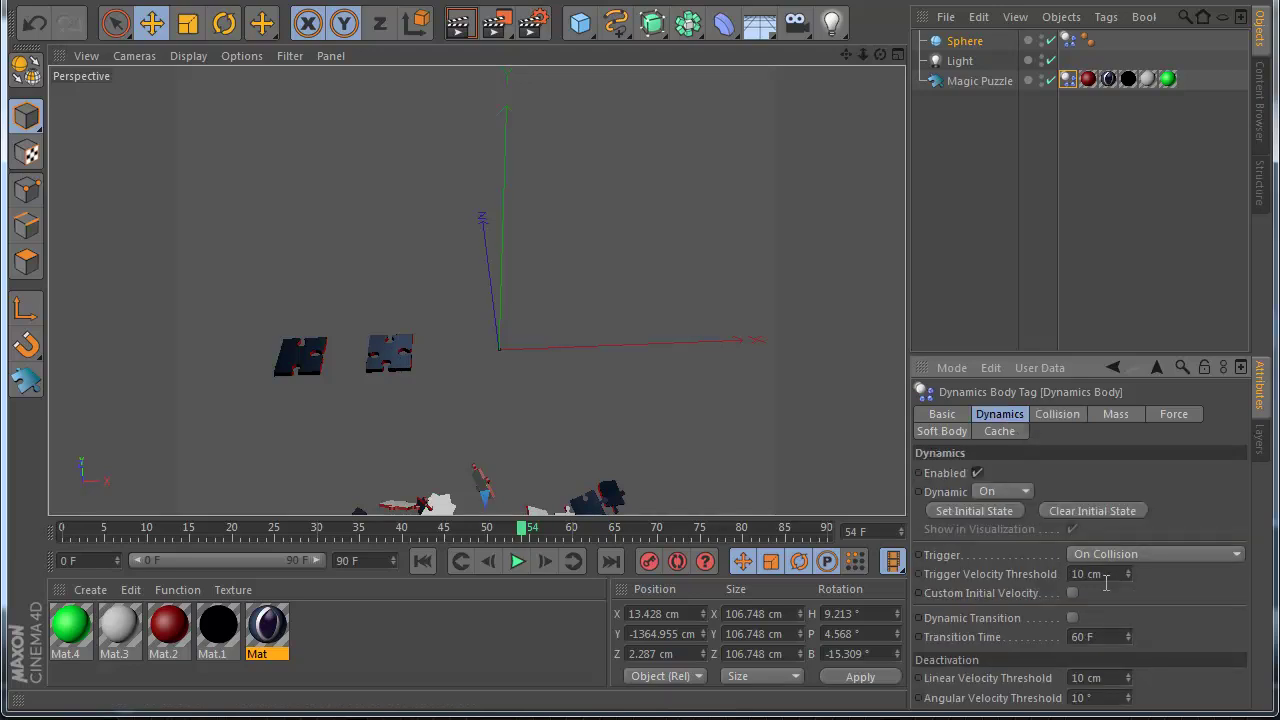
type("-100")
key("Return")
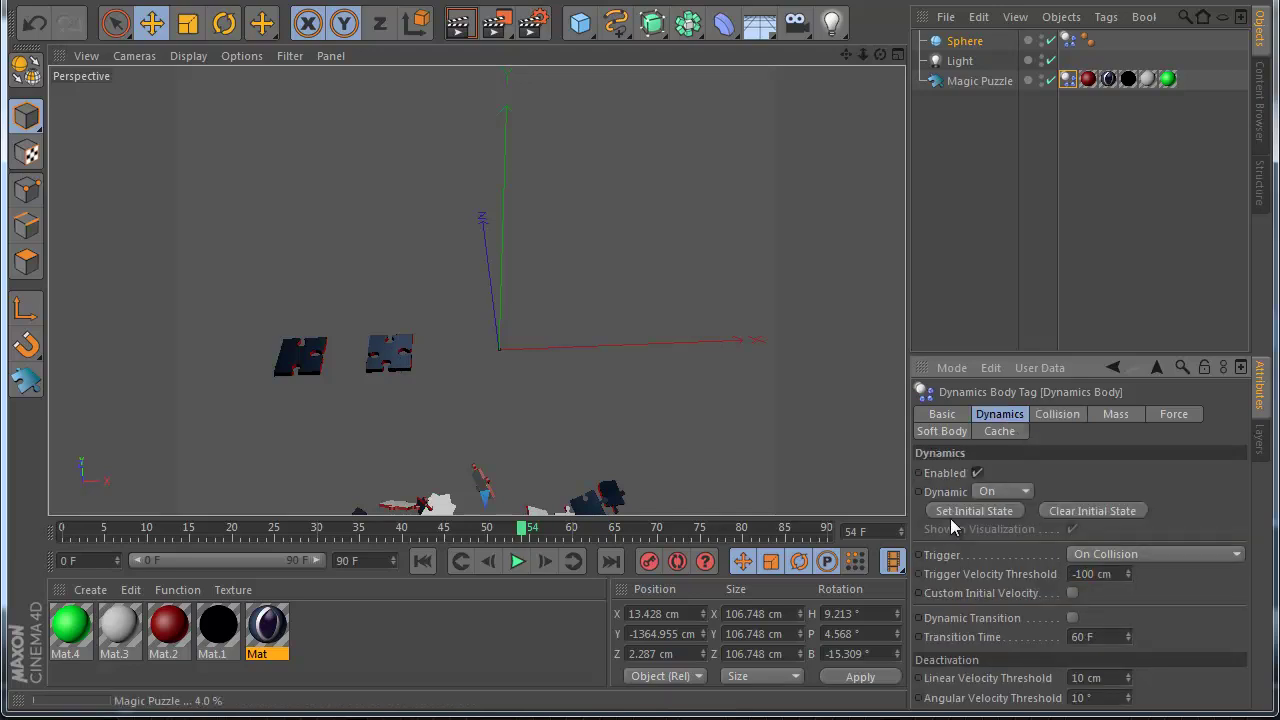
left_click(423, 561)
left_click(517, 561)
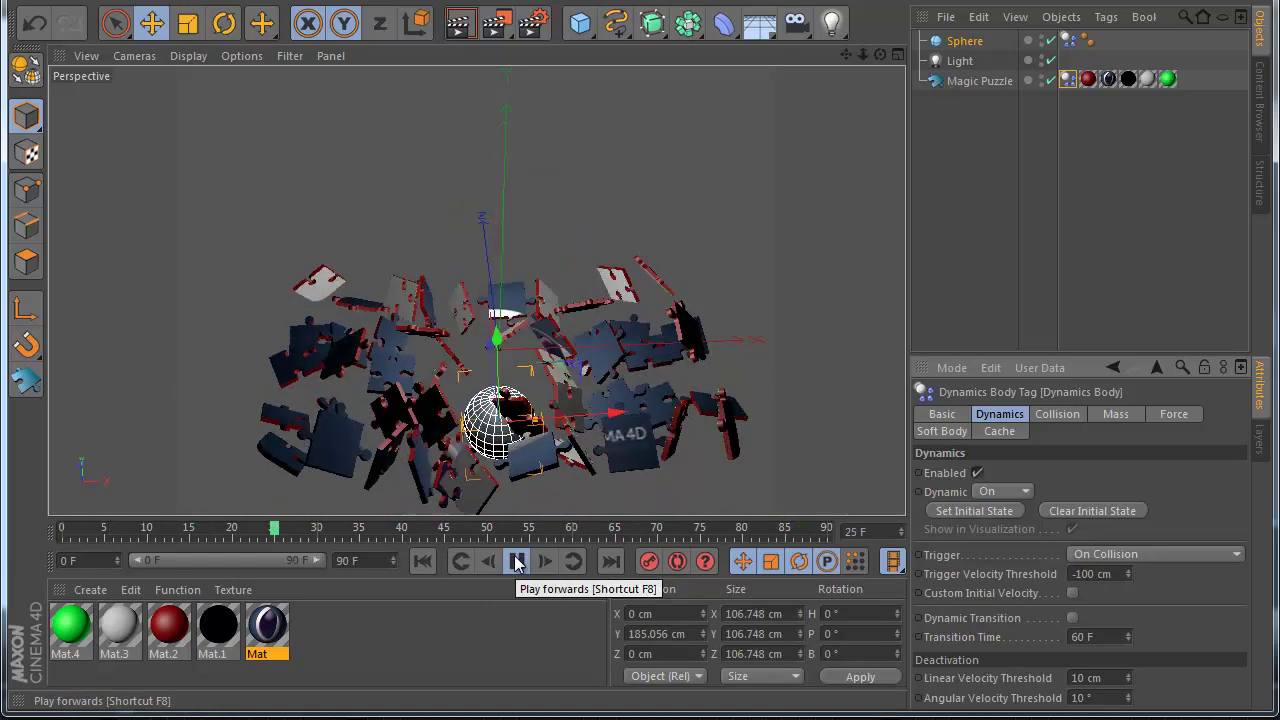
left_click(517, 561)
left_click(423, 561)
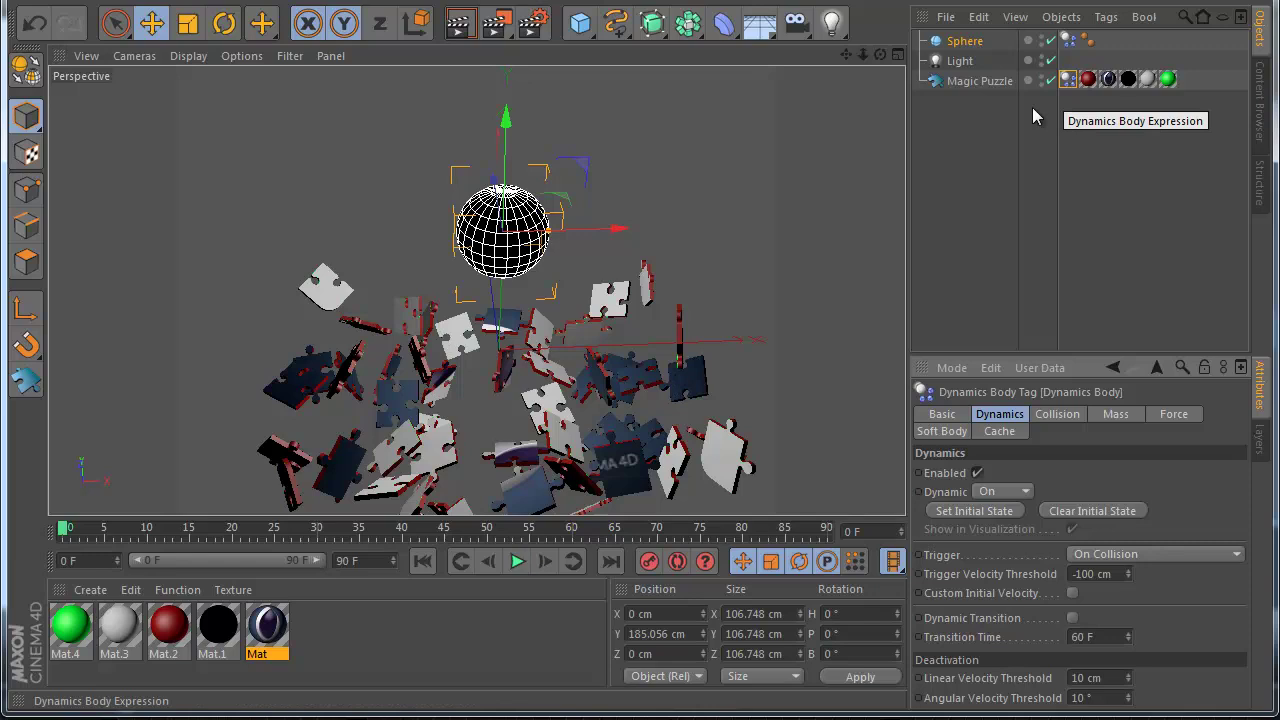
Step: Reset the puzzle's scattered pieces through its dynamics tag and convert the Magic Puzzle into an editable object
left_click(977, 474)
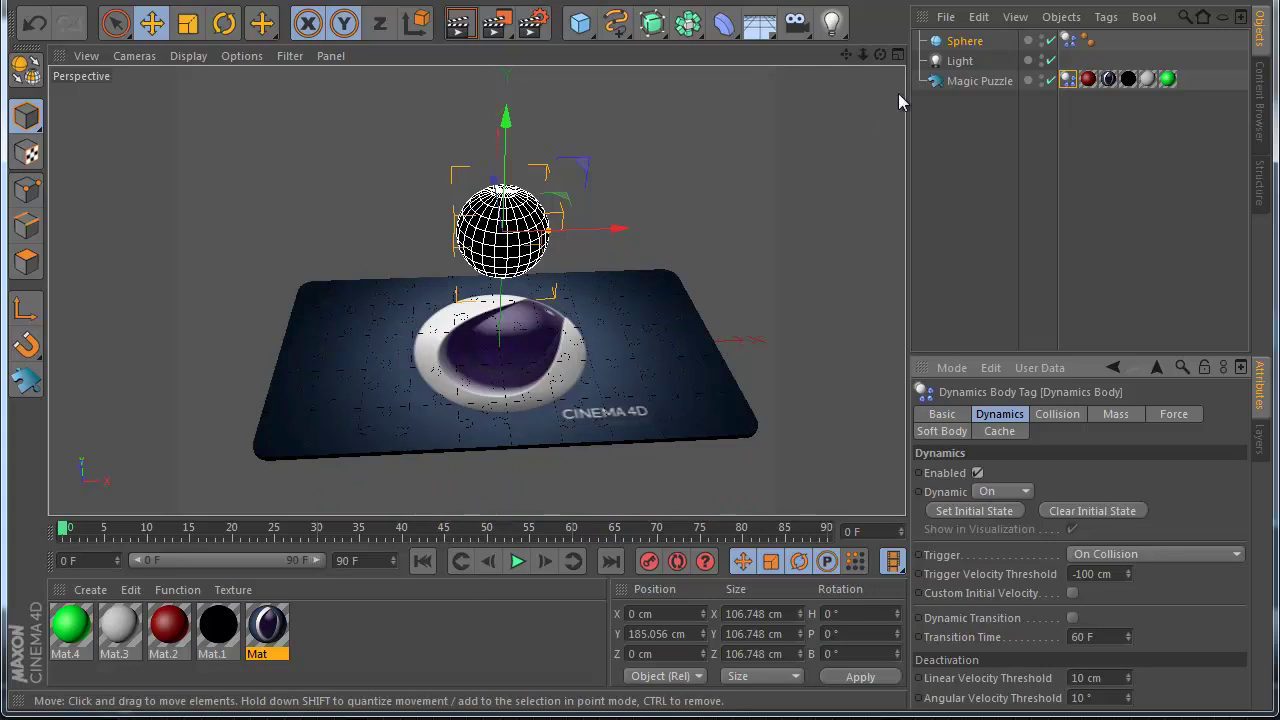
left_click(978, 81)
left_click(27, 67)
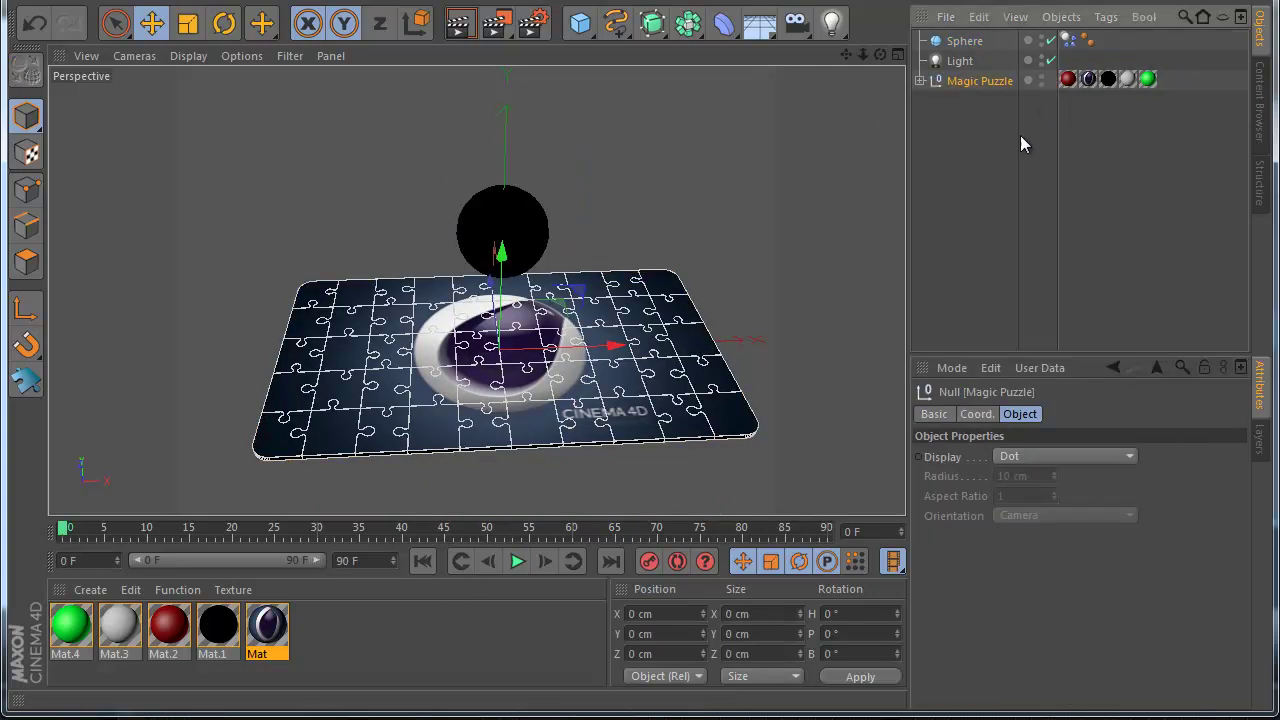
Step: Add a dynamics body tag to the editable puzzle with its collision settings applied to the child pieces, and test the simulation
right_click(1000, 83)
mouse_move(1067, 224)
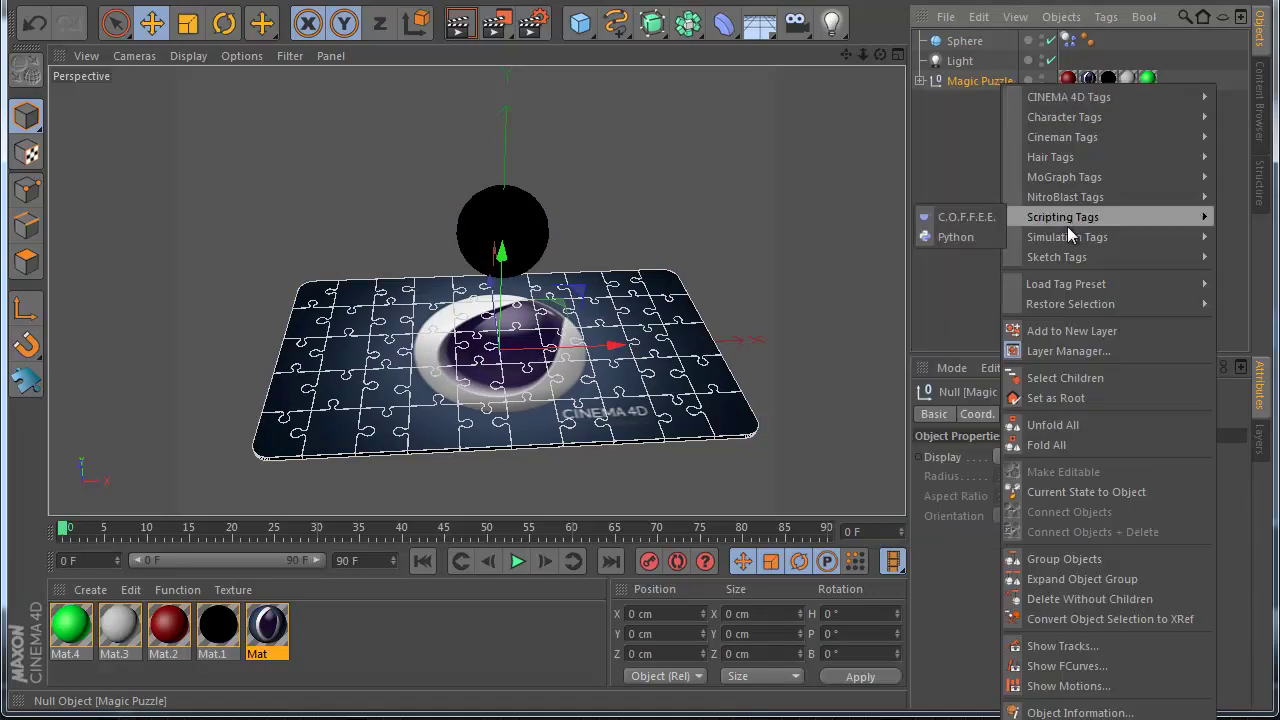
left_click(989, 244)
left_click(1057, 413)
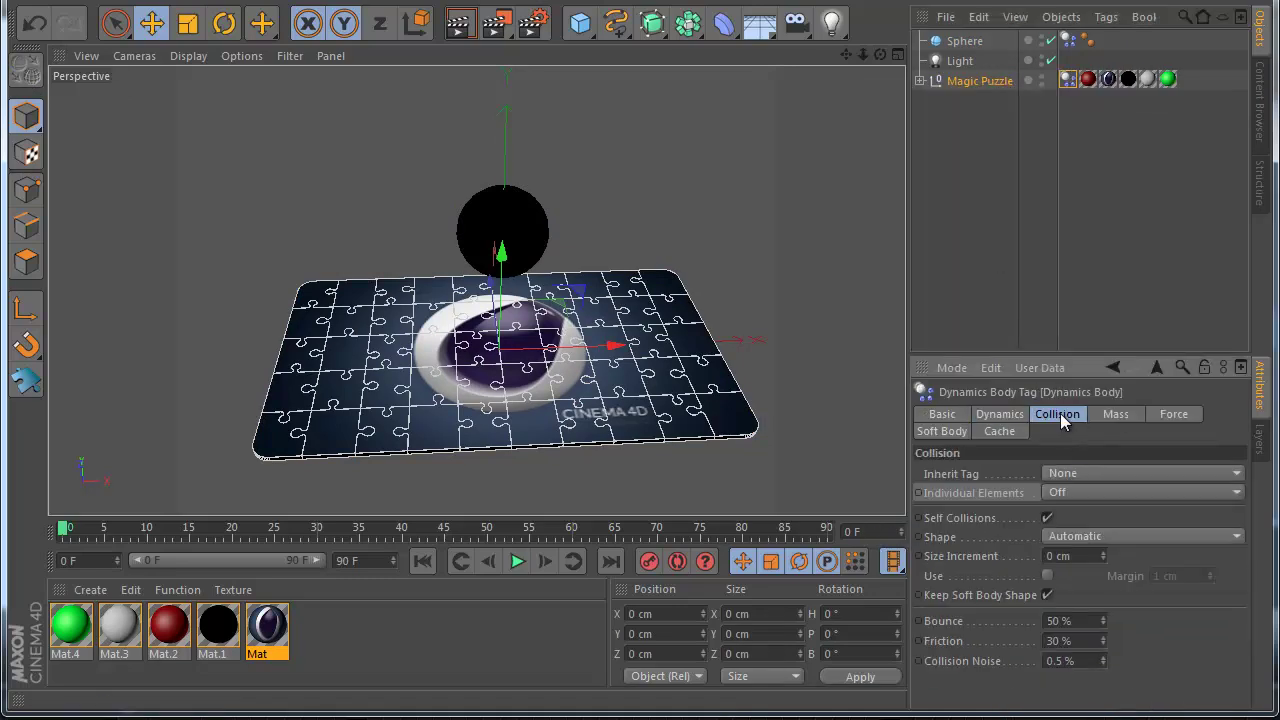
left_click(1072, 474)
left_click(1079, 514)
left_click(1014, 301)
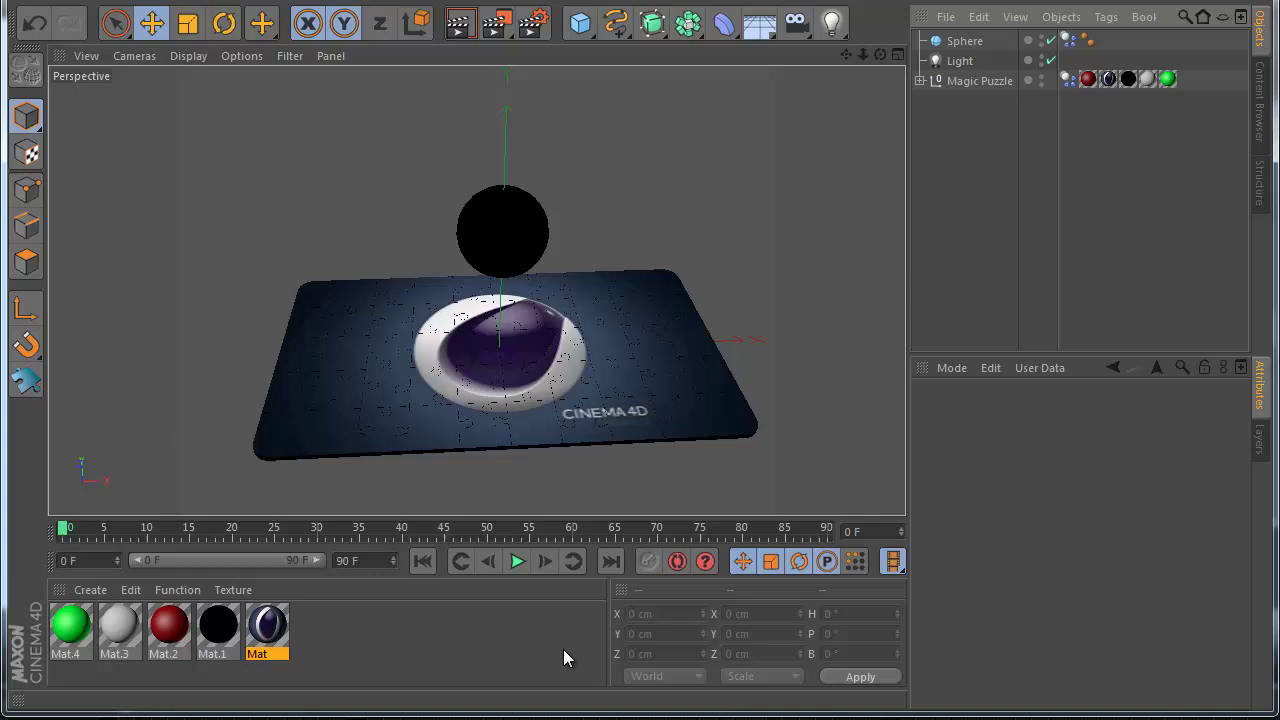
left_click(517, 561)
left_click(419, 560)
Step: Set the trigger of the editable puzzle's dynamics tag to On Collision
left_click(1068, 79)
left_click(1000, 413)
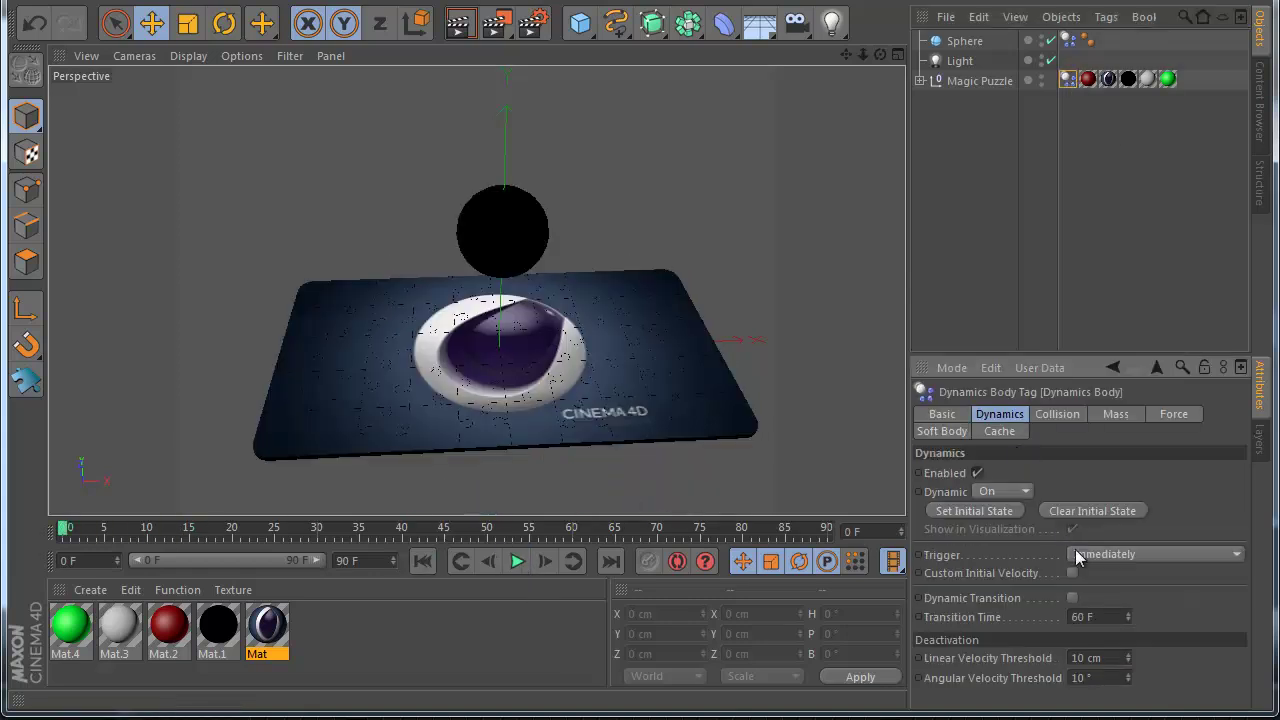
left_click(1075, 553)
left_click(1100, 600)
Step: Play the sphere's collision with the puzzle, rewind to frame 0, and render the perspective view
left_click(517, 561)
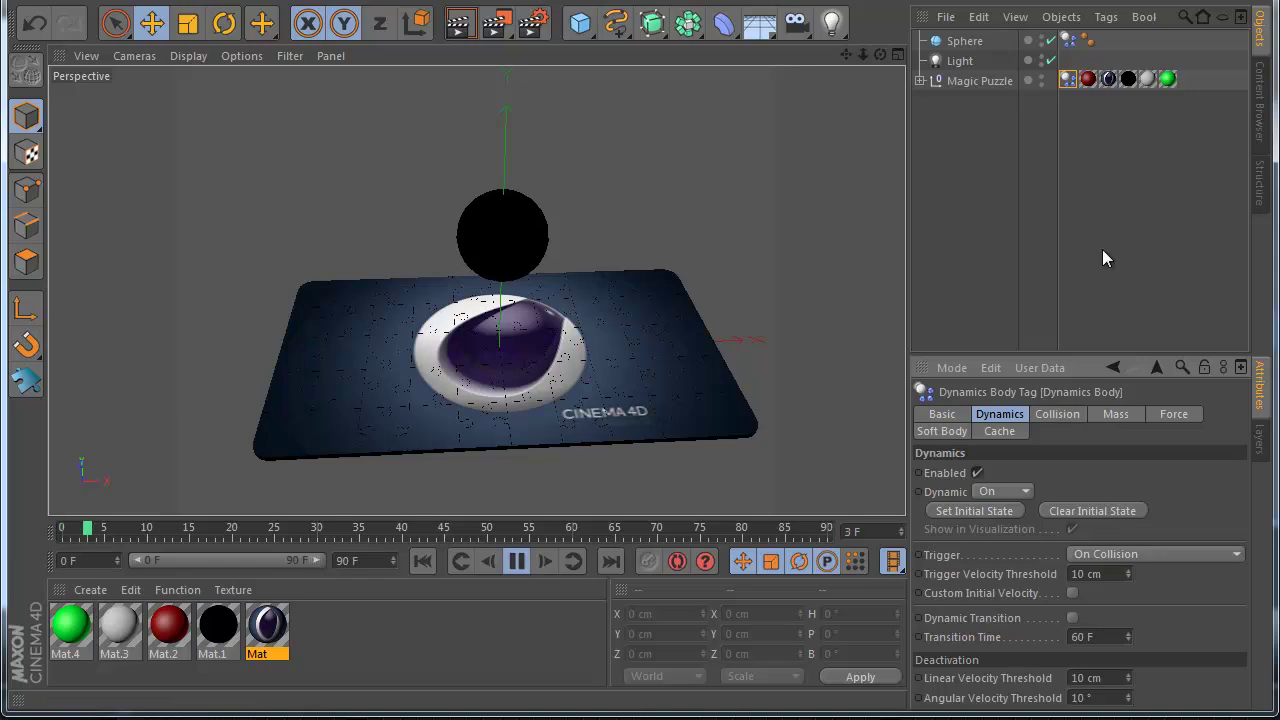
left_click(1102, 249)
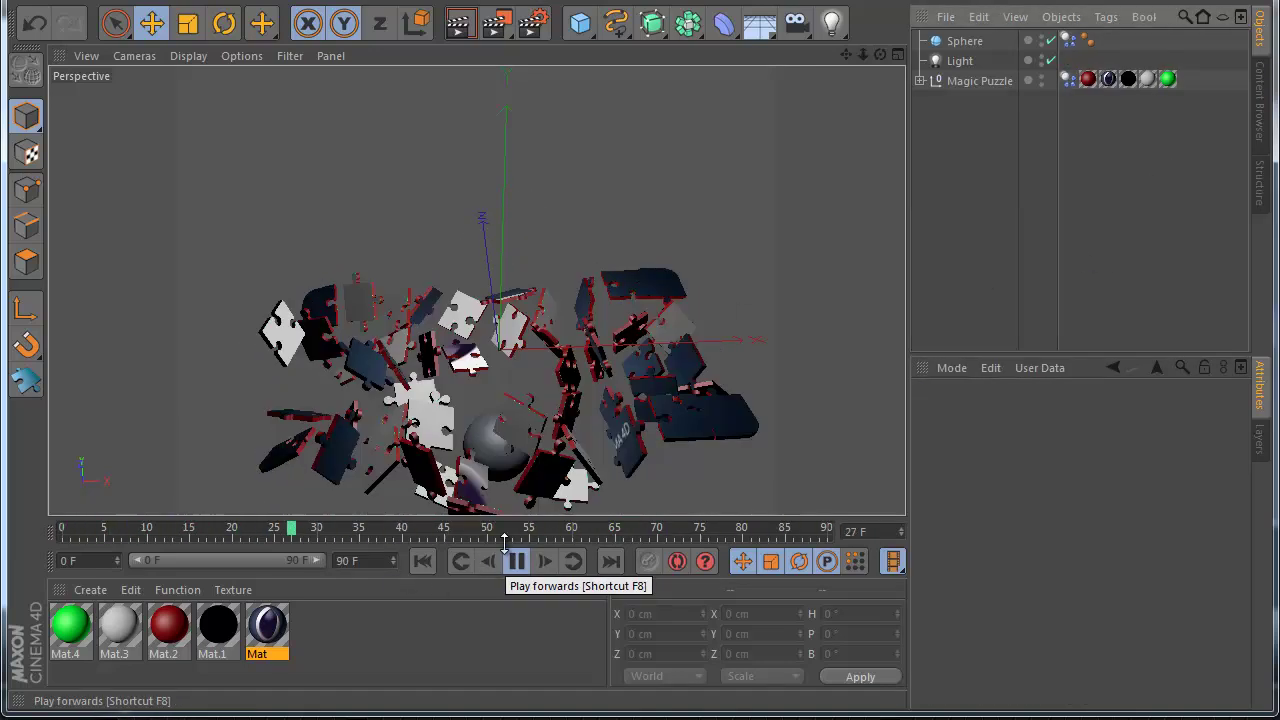
left_click(422, 561)
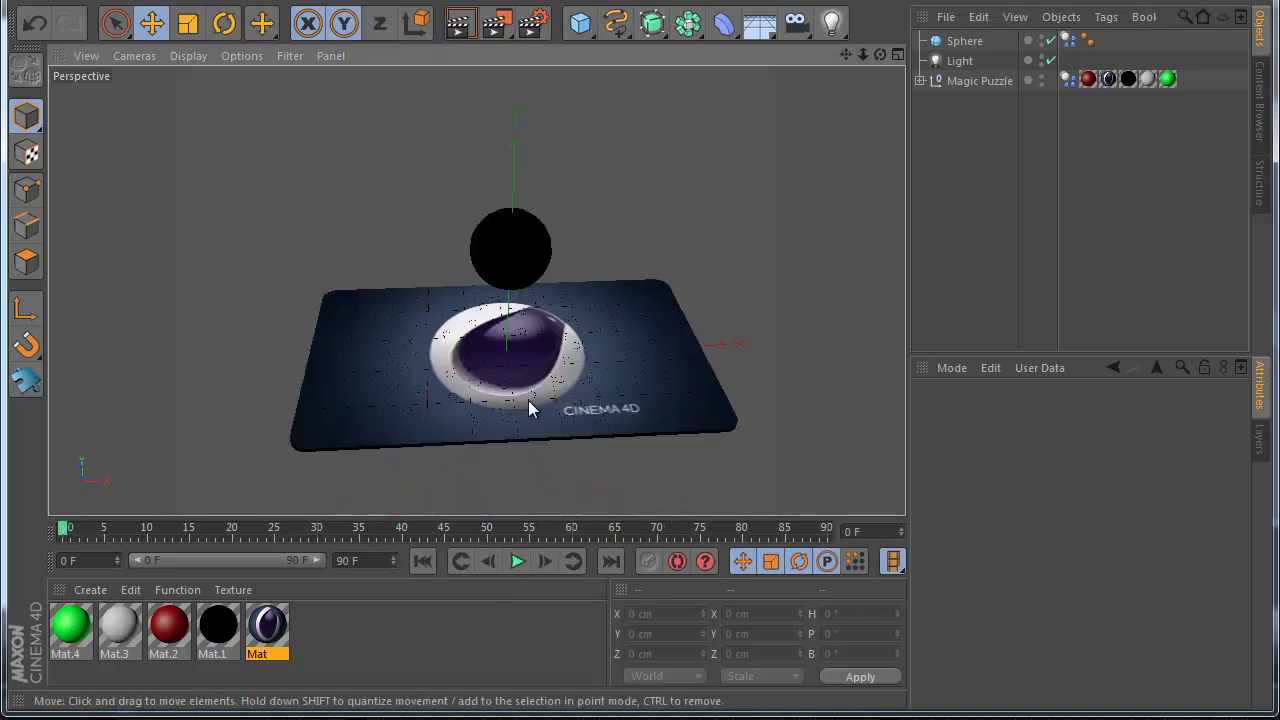
left_click(459, 22)
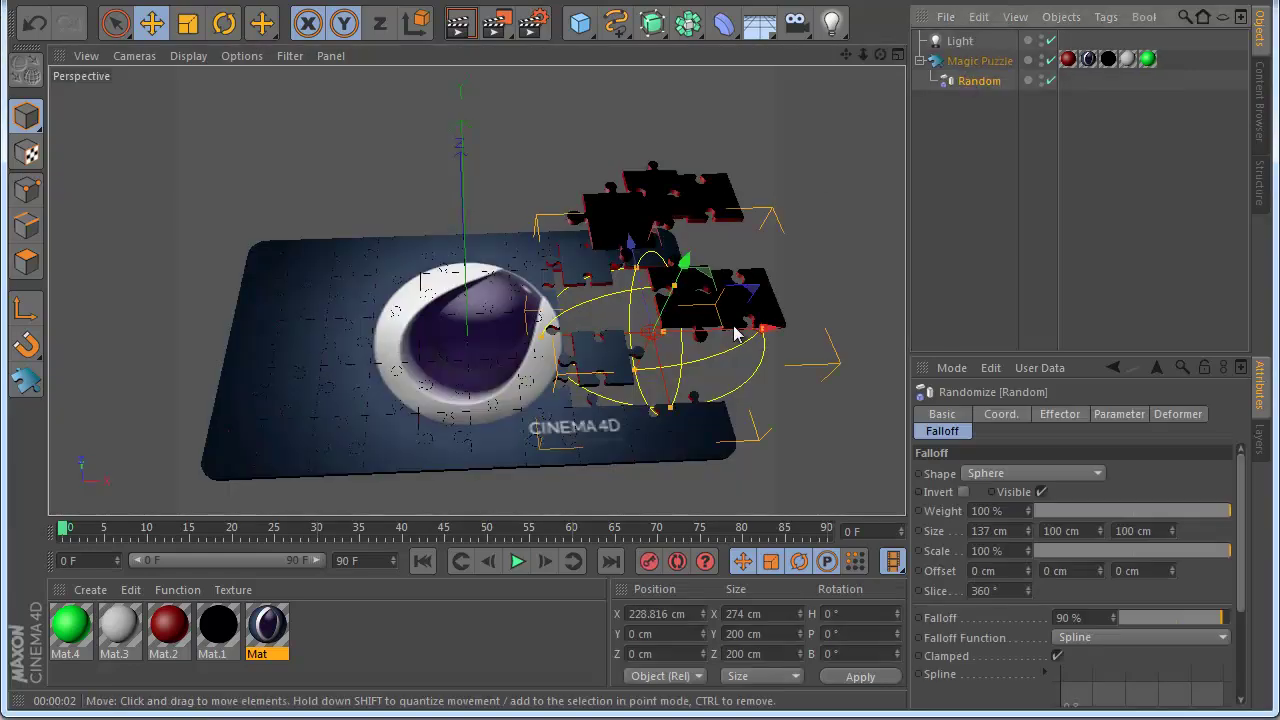
Step: Move the Random effector to about -37 cm in X and place a duplicate of it at about 108 cm in X
left_click_drag(766, 331, 545, 330)
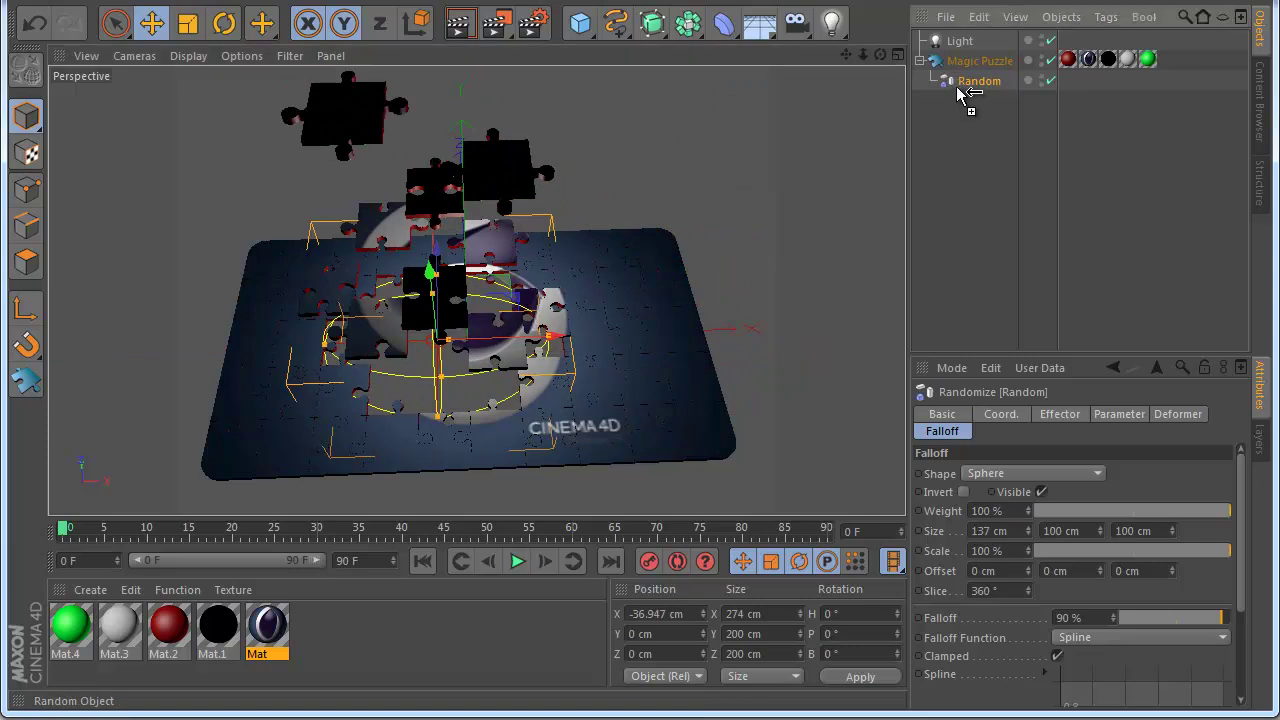
left_click_drag(960, 93, 962, 100, "ctrl")
left_click_drag(552, 335, 708, 350)
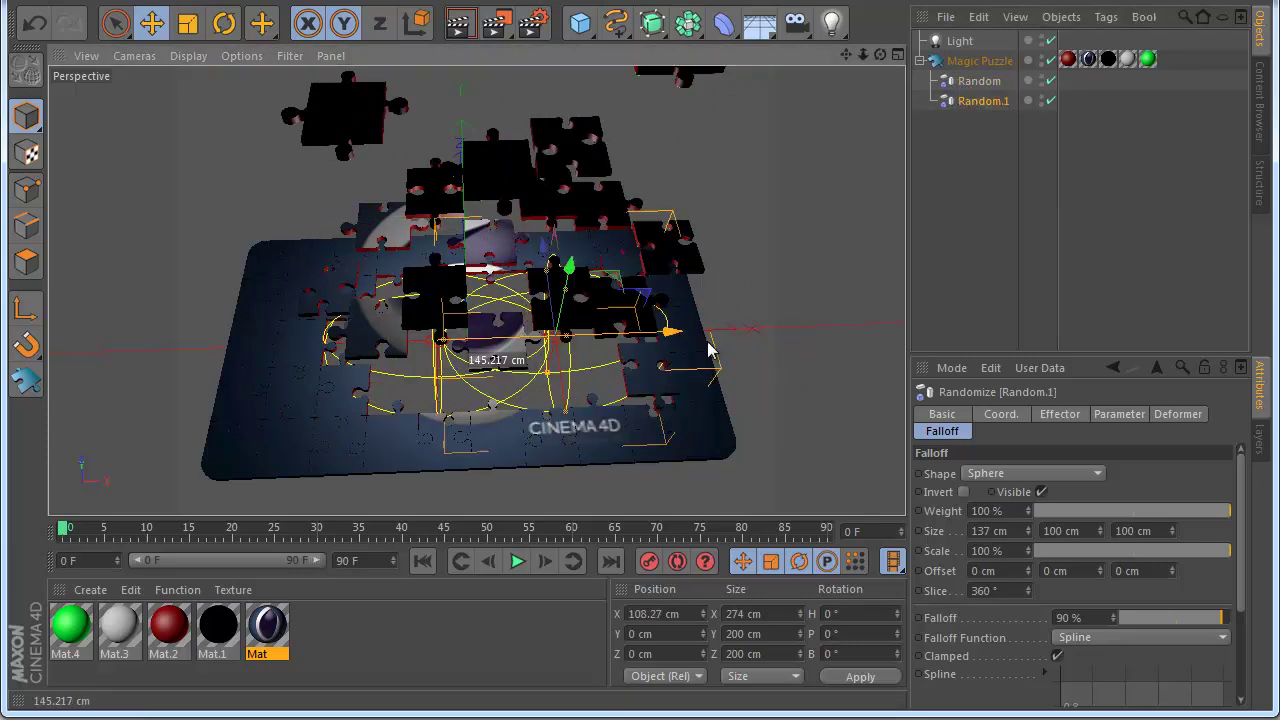
Step: Change the falloff shape of both Random effectors to Box and move them together to about 7 cm in X
left_click(979, 81, "shift")
left_click_drag(634, 334, 509, 340)
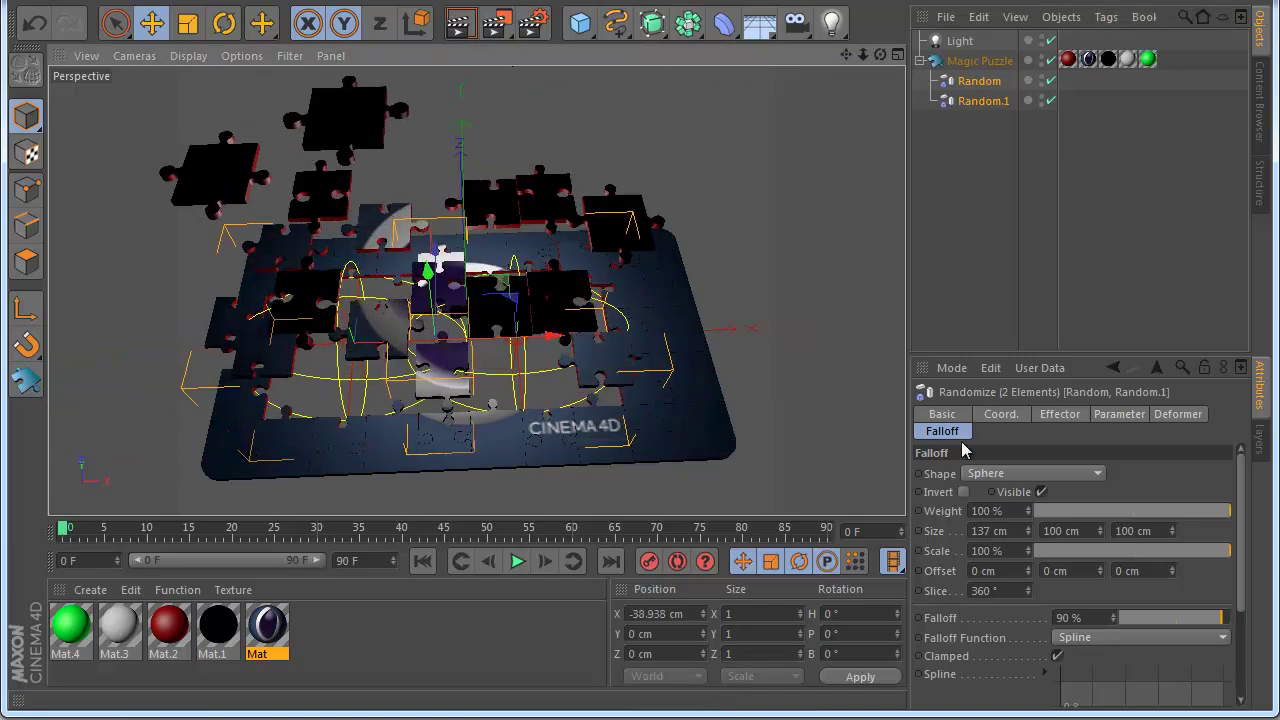
left_click(1002, 474)
left_click(1004, 514)
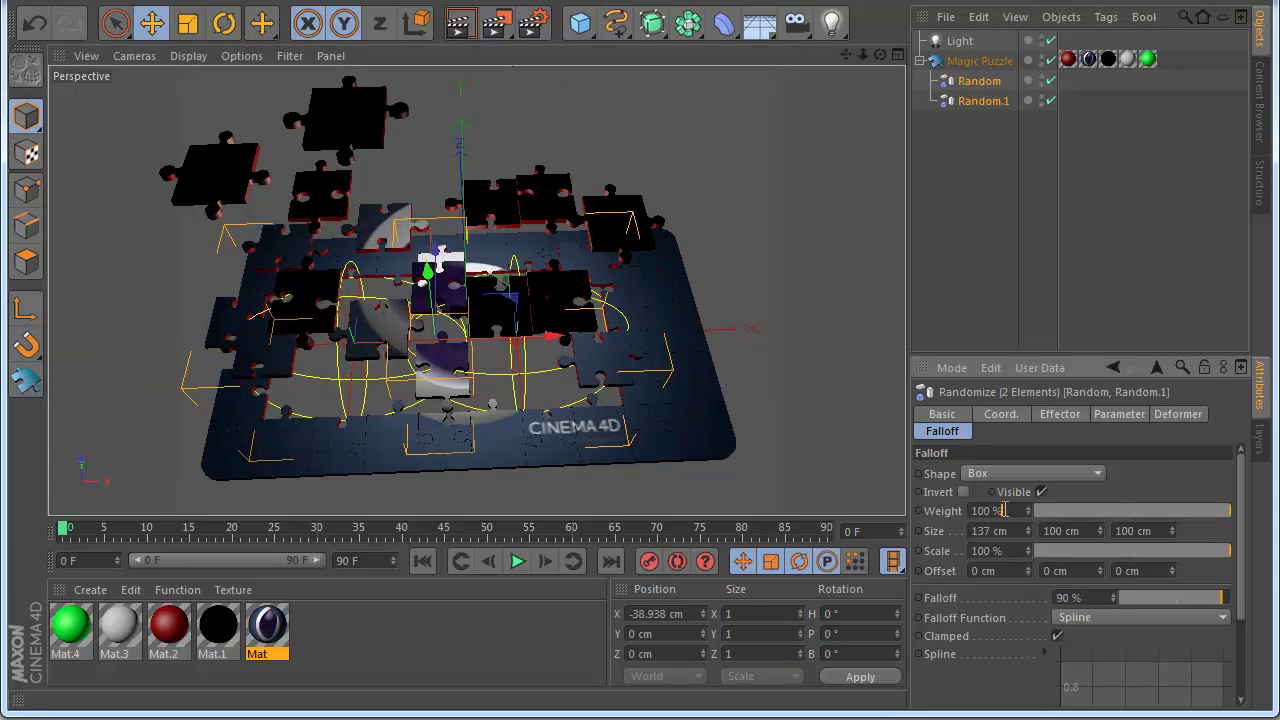
left_click_drag(563, 345, 610, 343)
Step: Scale both Random effectors together down to 0%
left_click(188, 22)
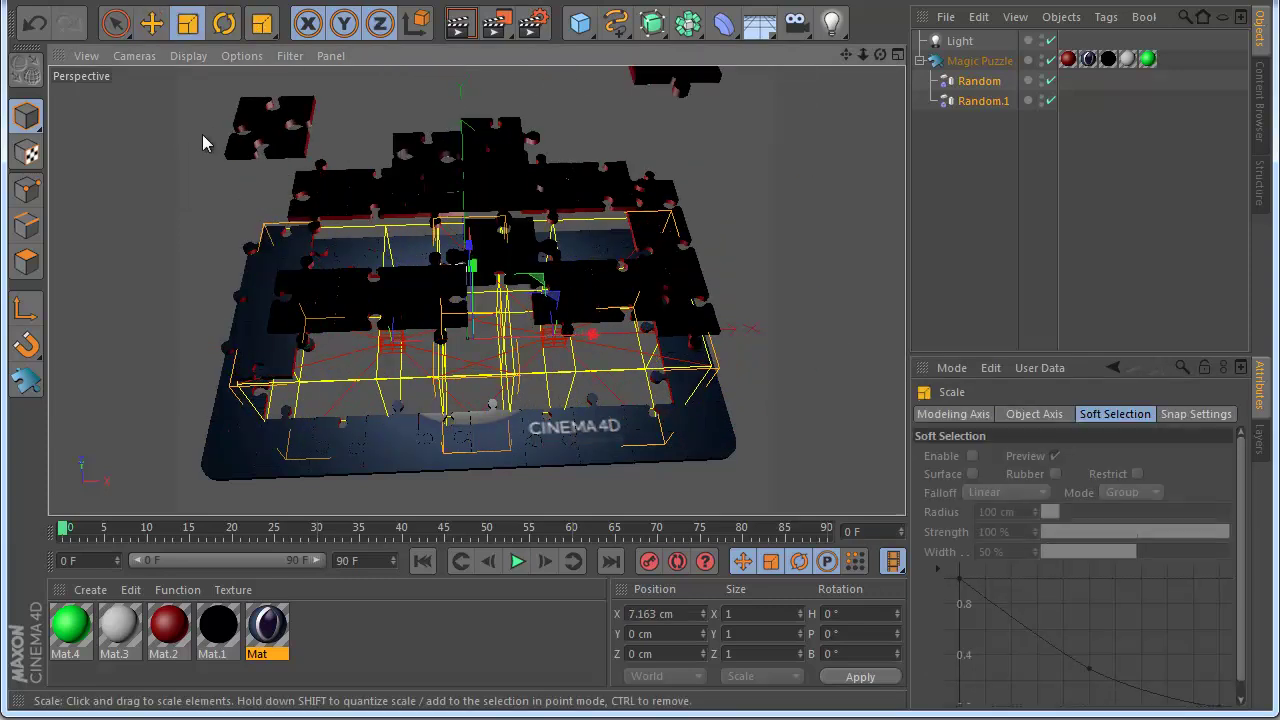
left_click_drag(202, 134, 605, 475)
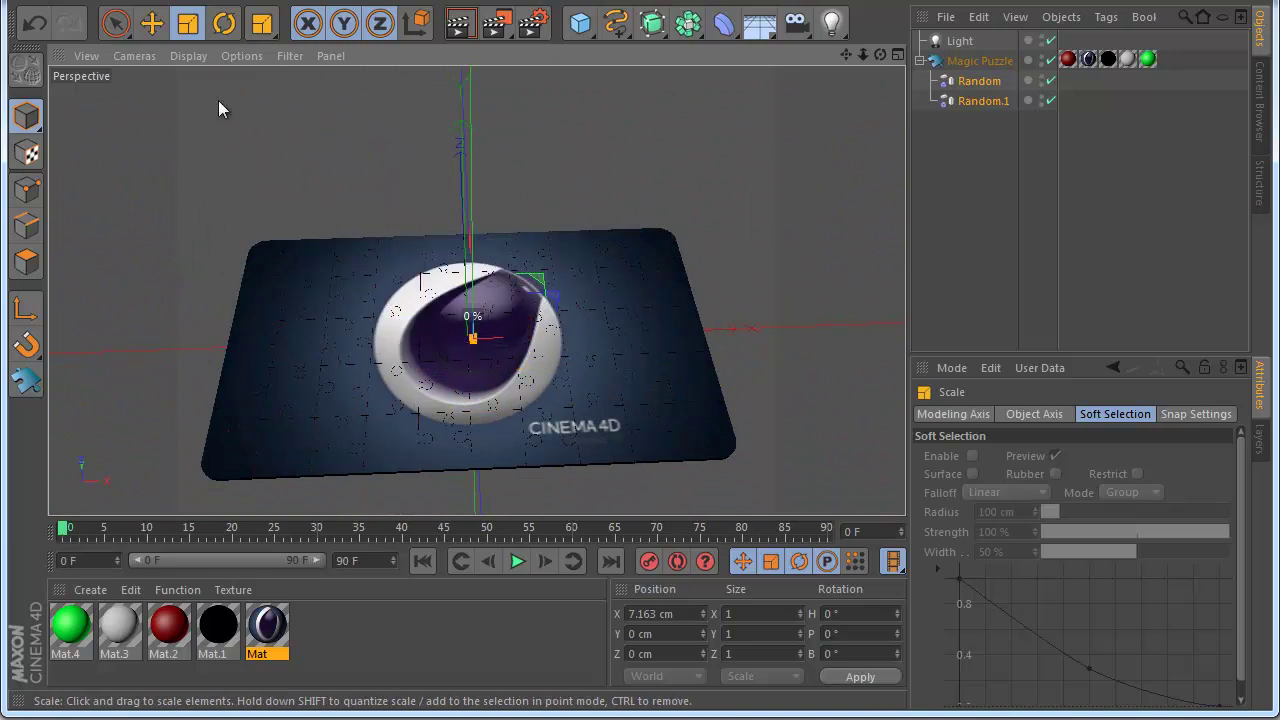